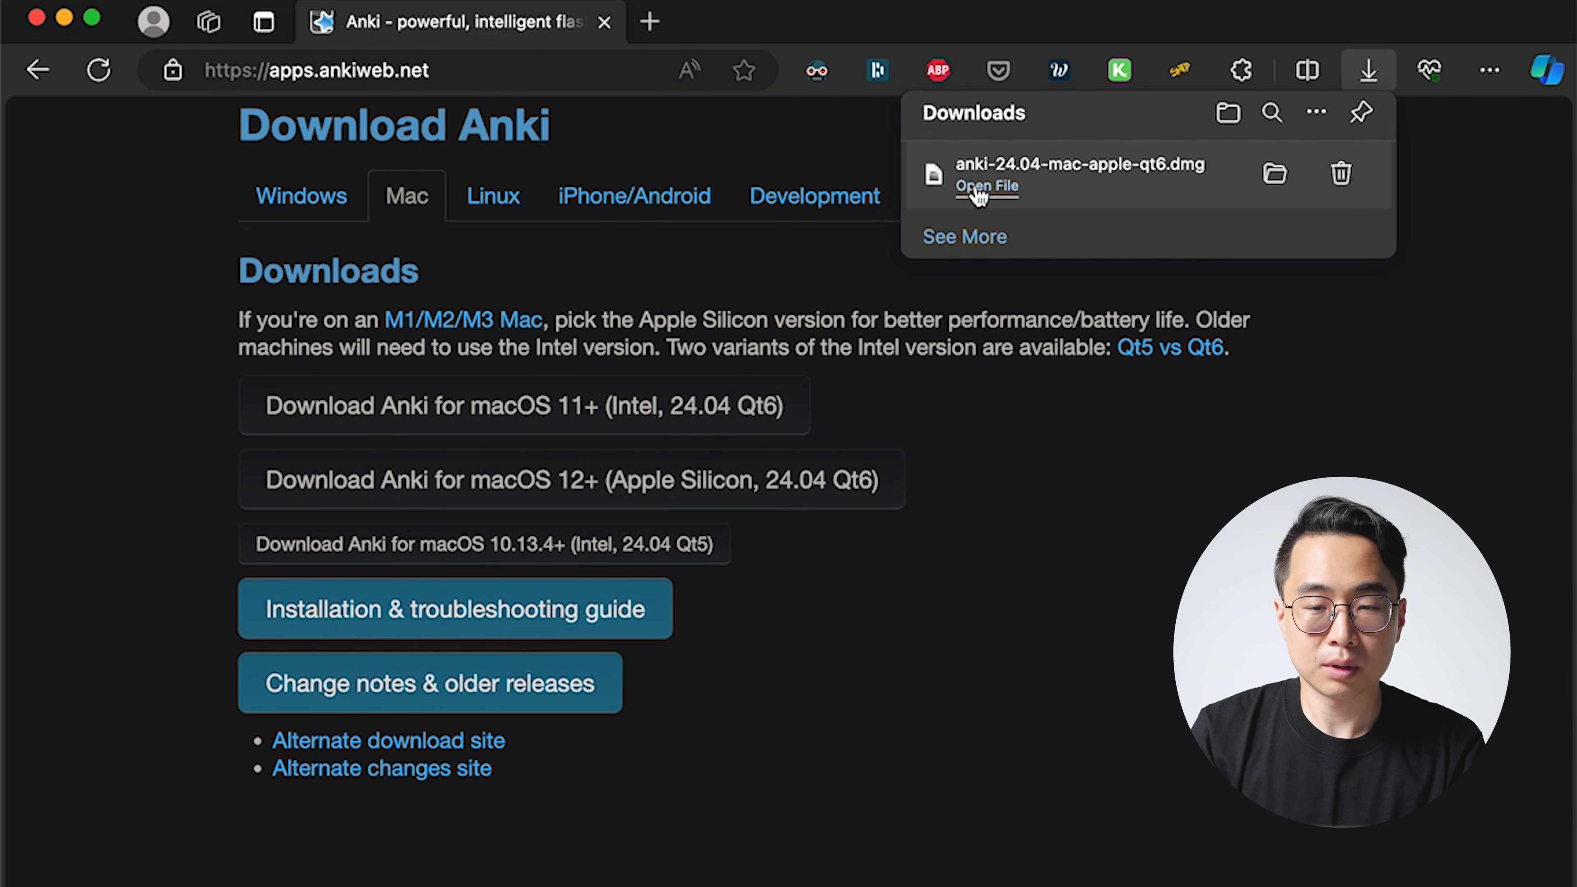
# Install Anki from the downloaded anki-24.04-mac-apple-qt6.dmg into Applications and launch it, allowing the internet-downloaded app to open
pyautogui.click(986, 185)
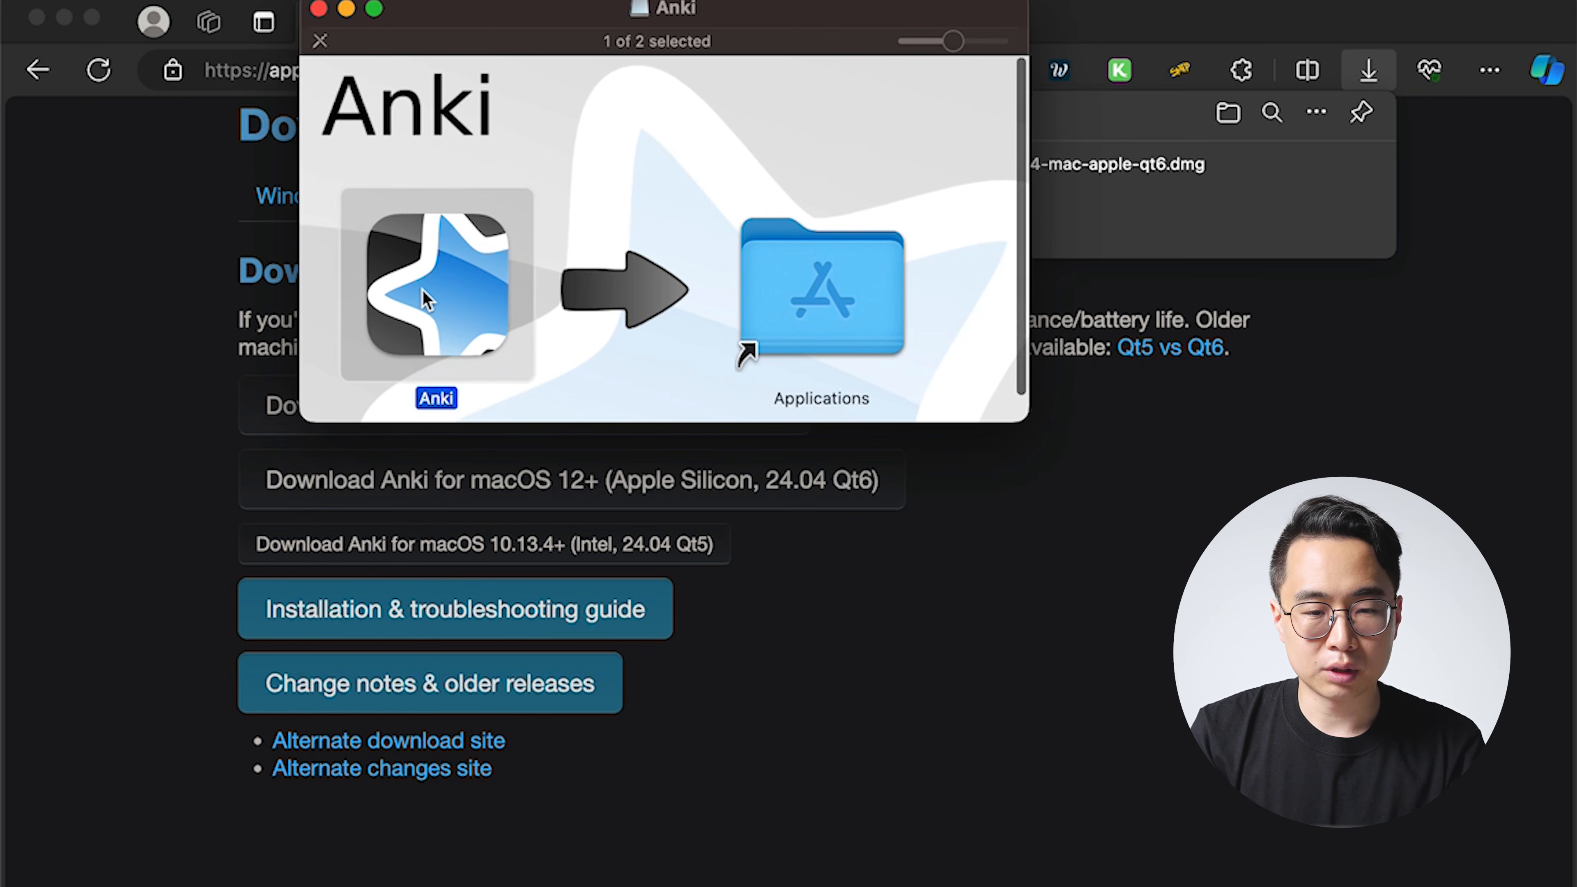
pyautogui.moveTo(437, 285); pyautogui.dragTo(794, 307)
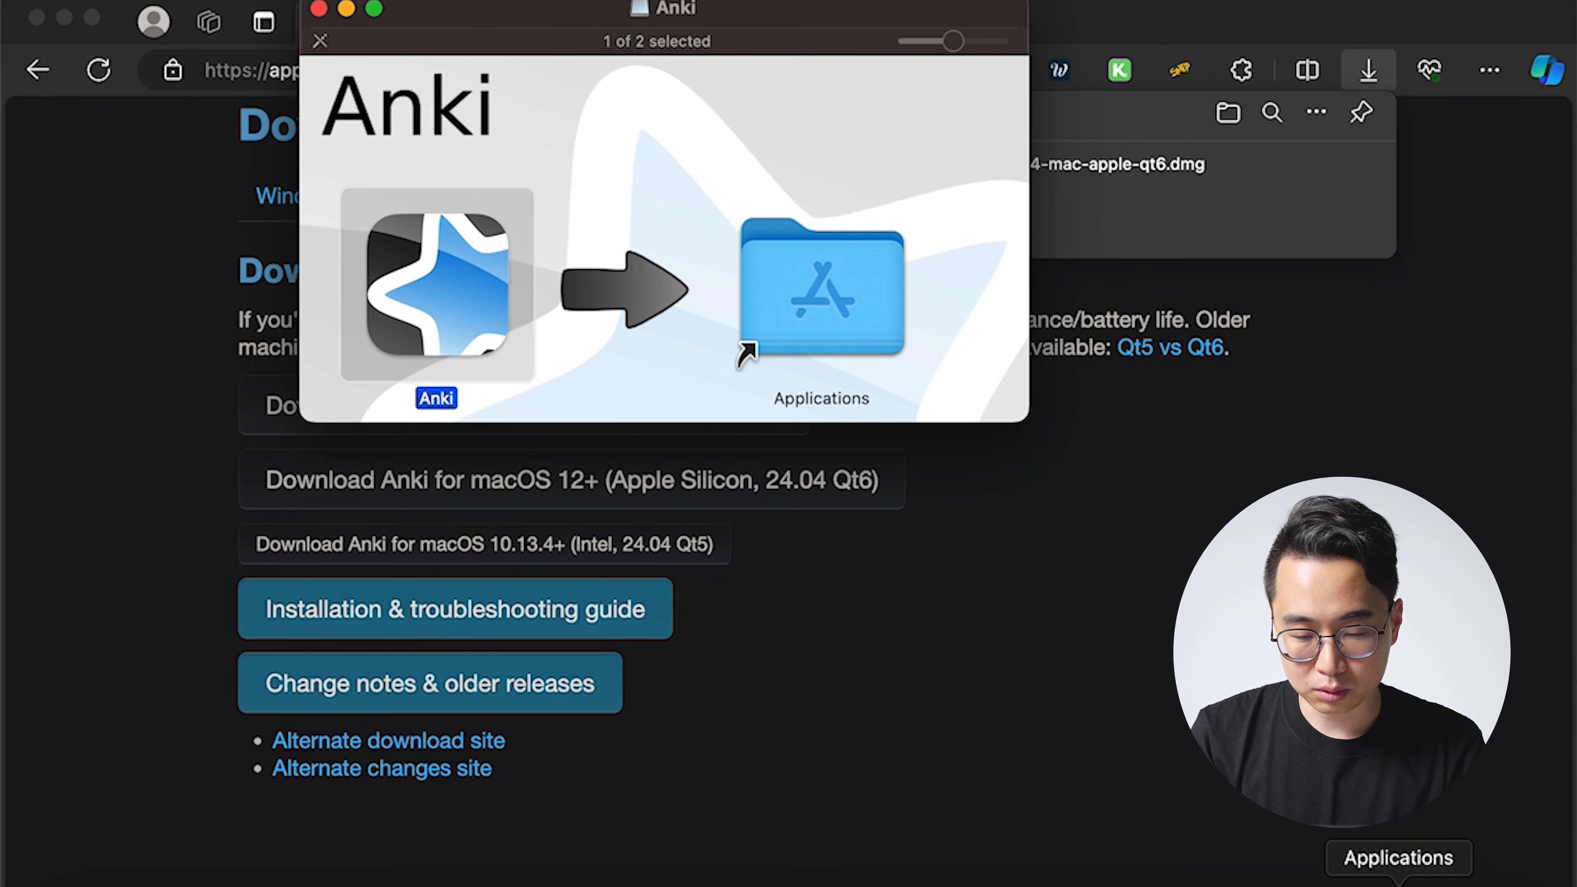
pyautogui.click(1394, 882)
pyautogui.click(907, 231)
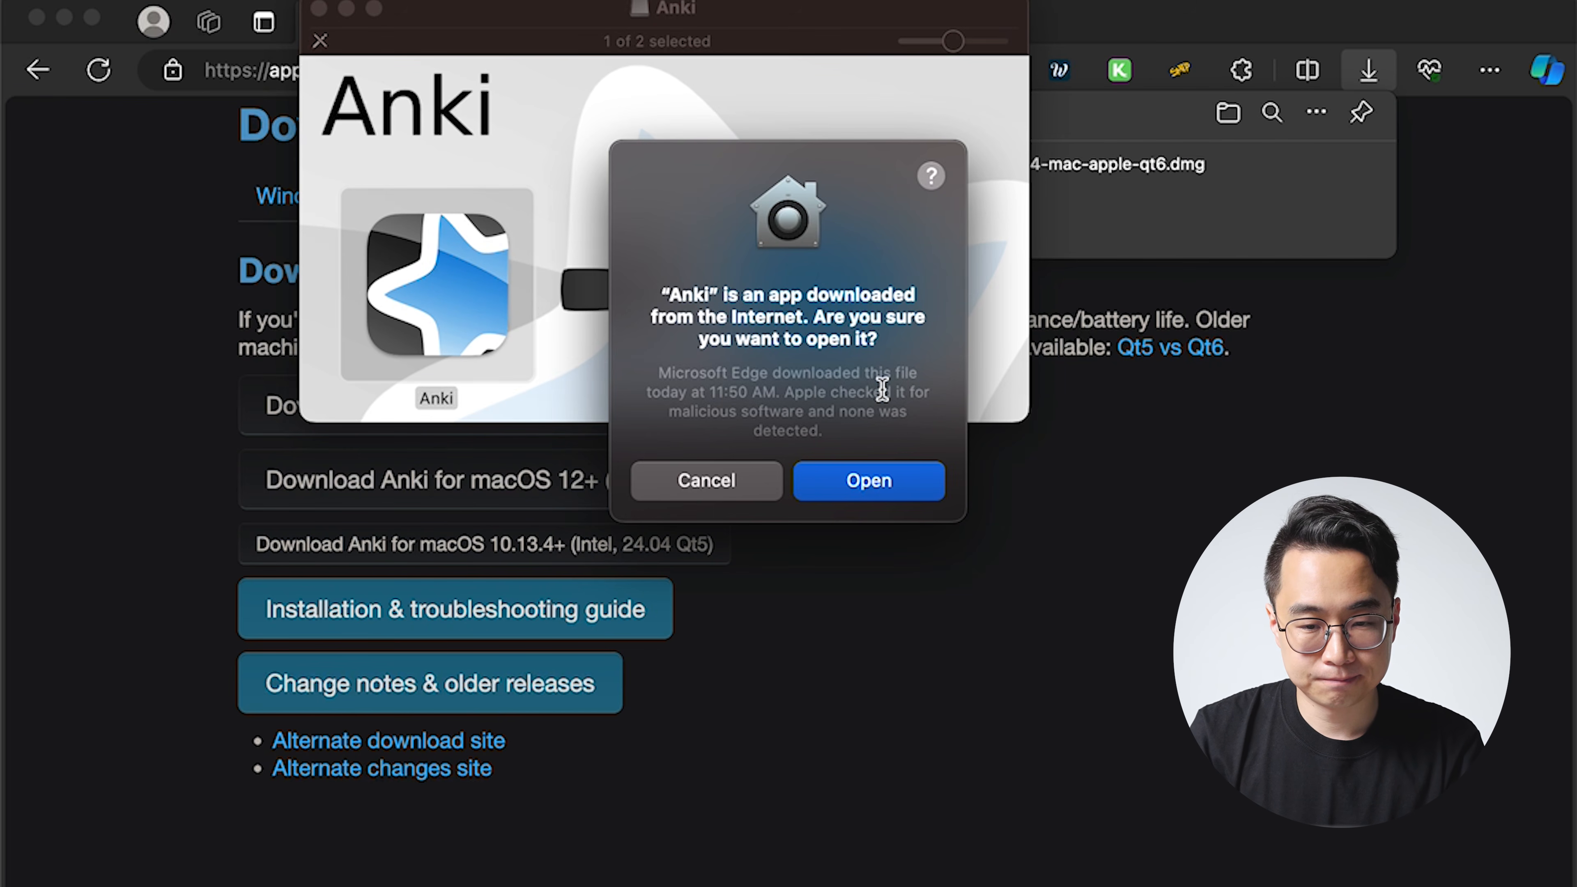
pyautogui.click(855, 466)
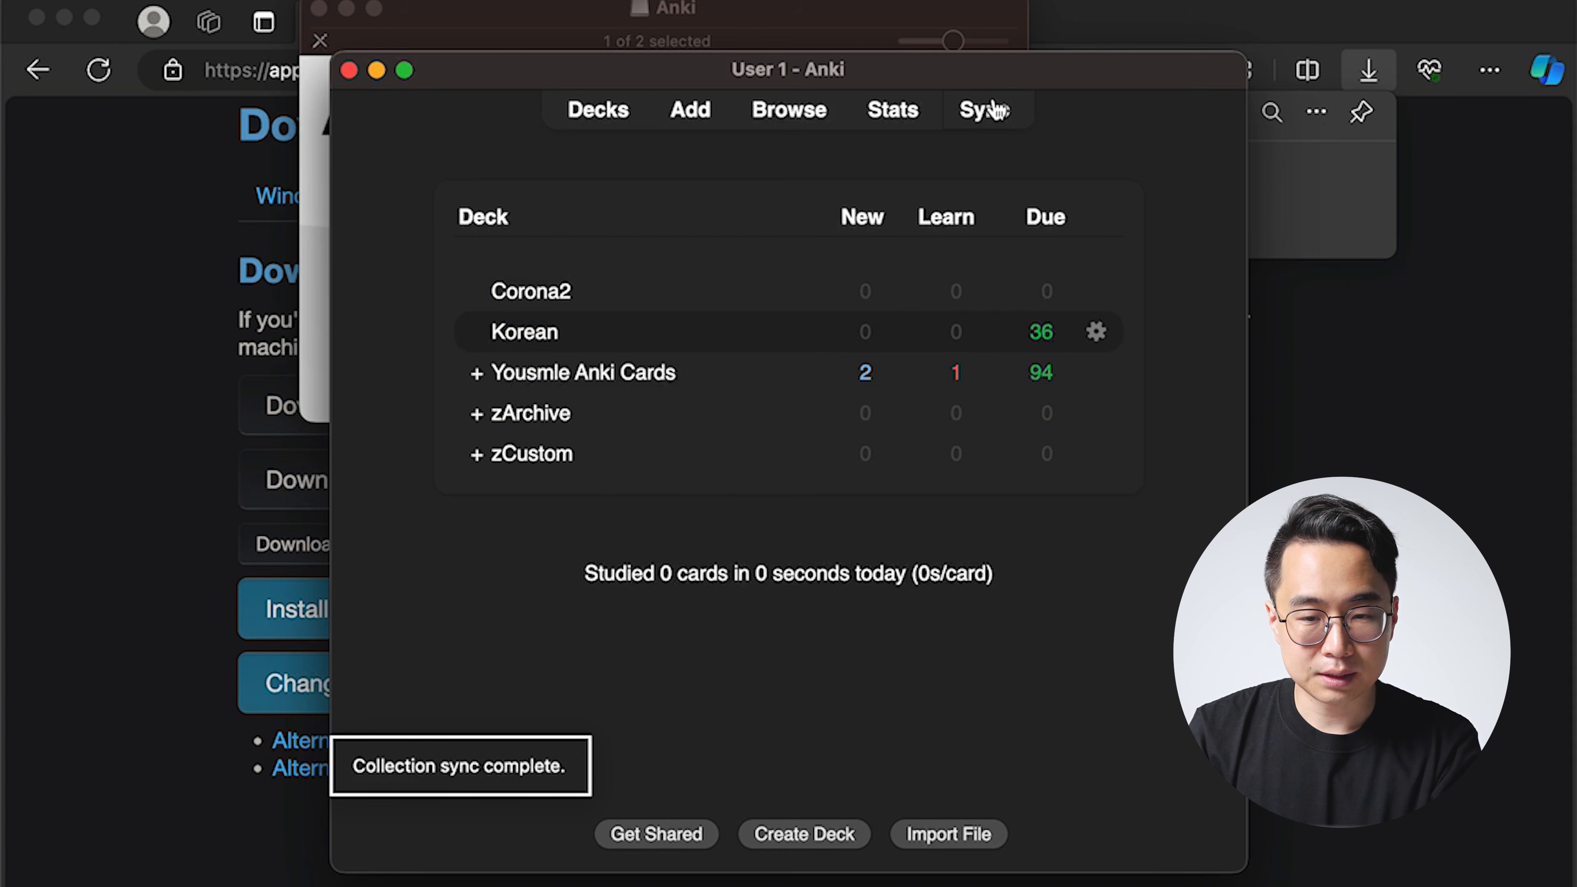
# Switch profiles by adding a new profile named Test and opening it
pyautogui.press('super+shift+p')
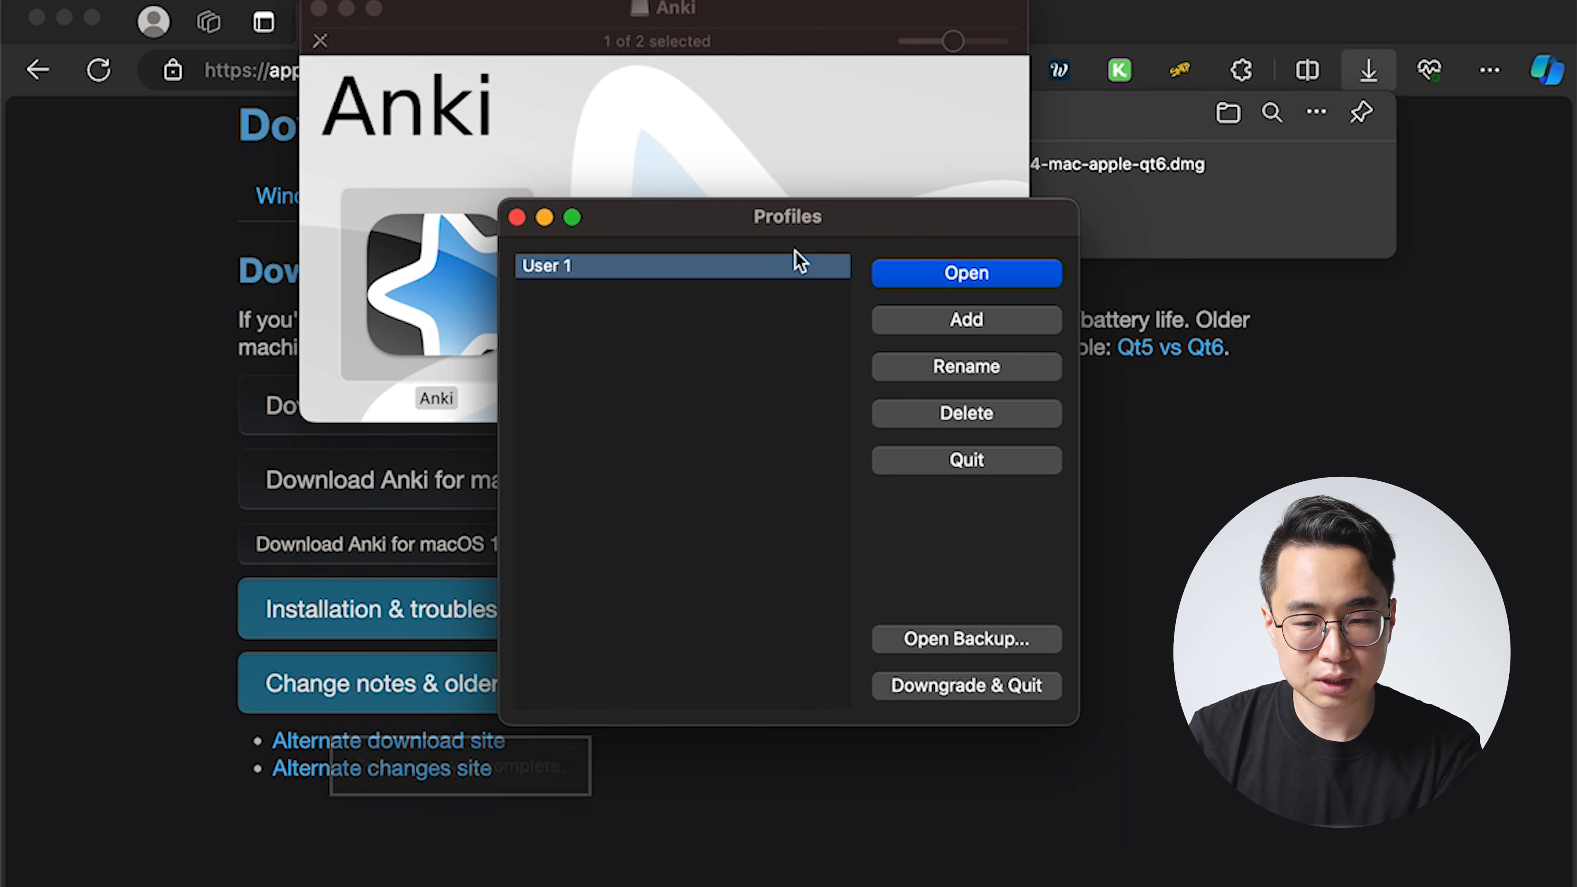
pyautogui.click(934, 323)
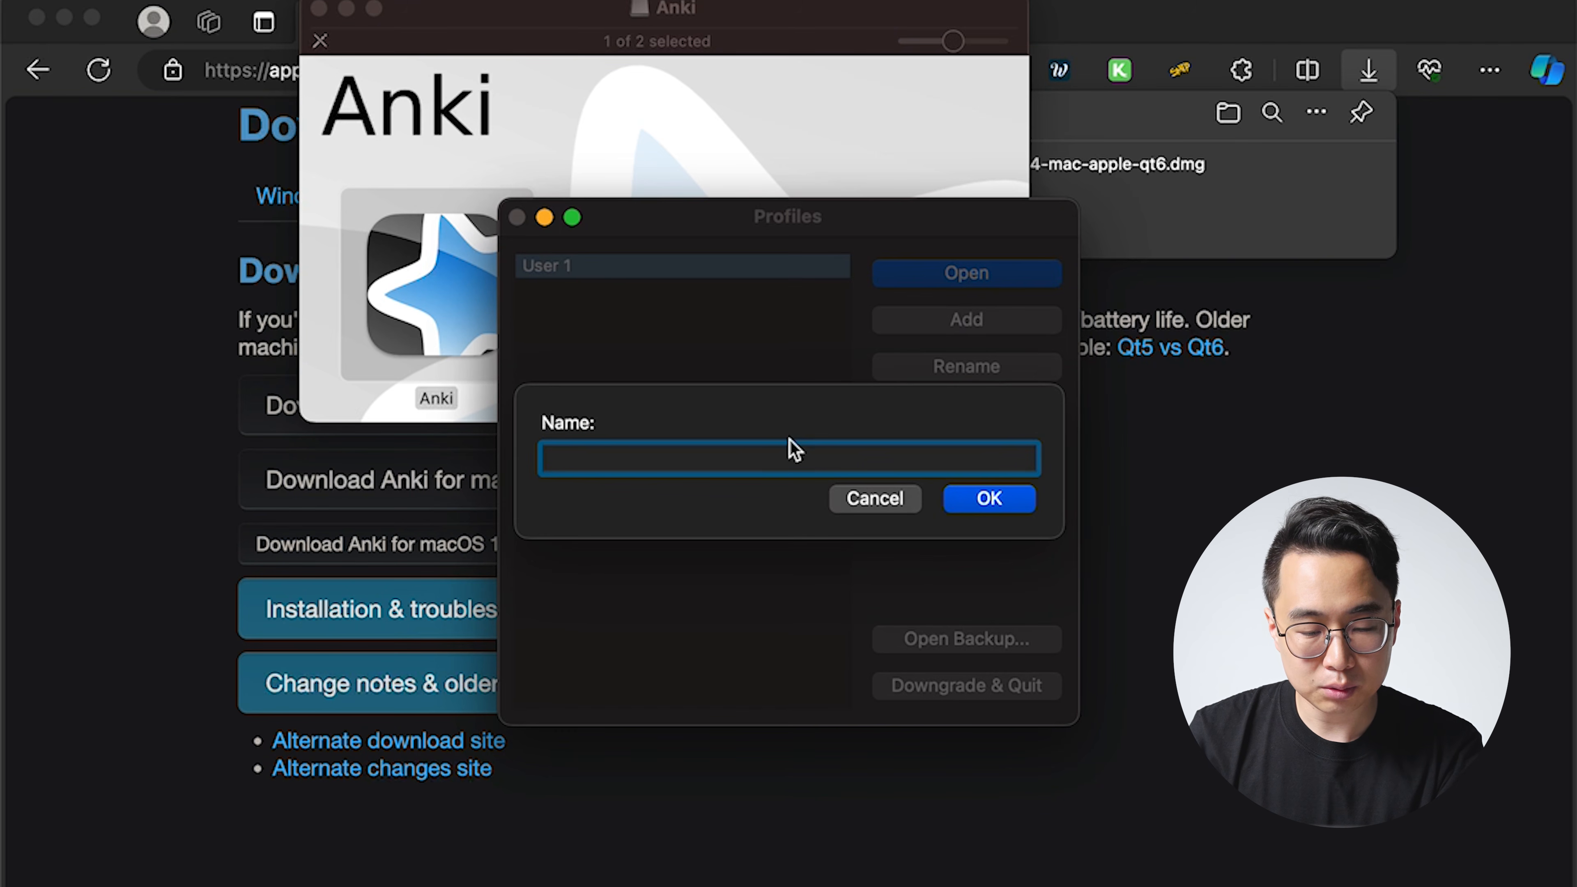
pyautogui.press('Return')
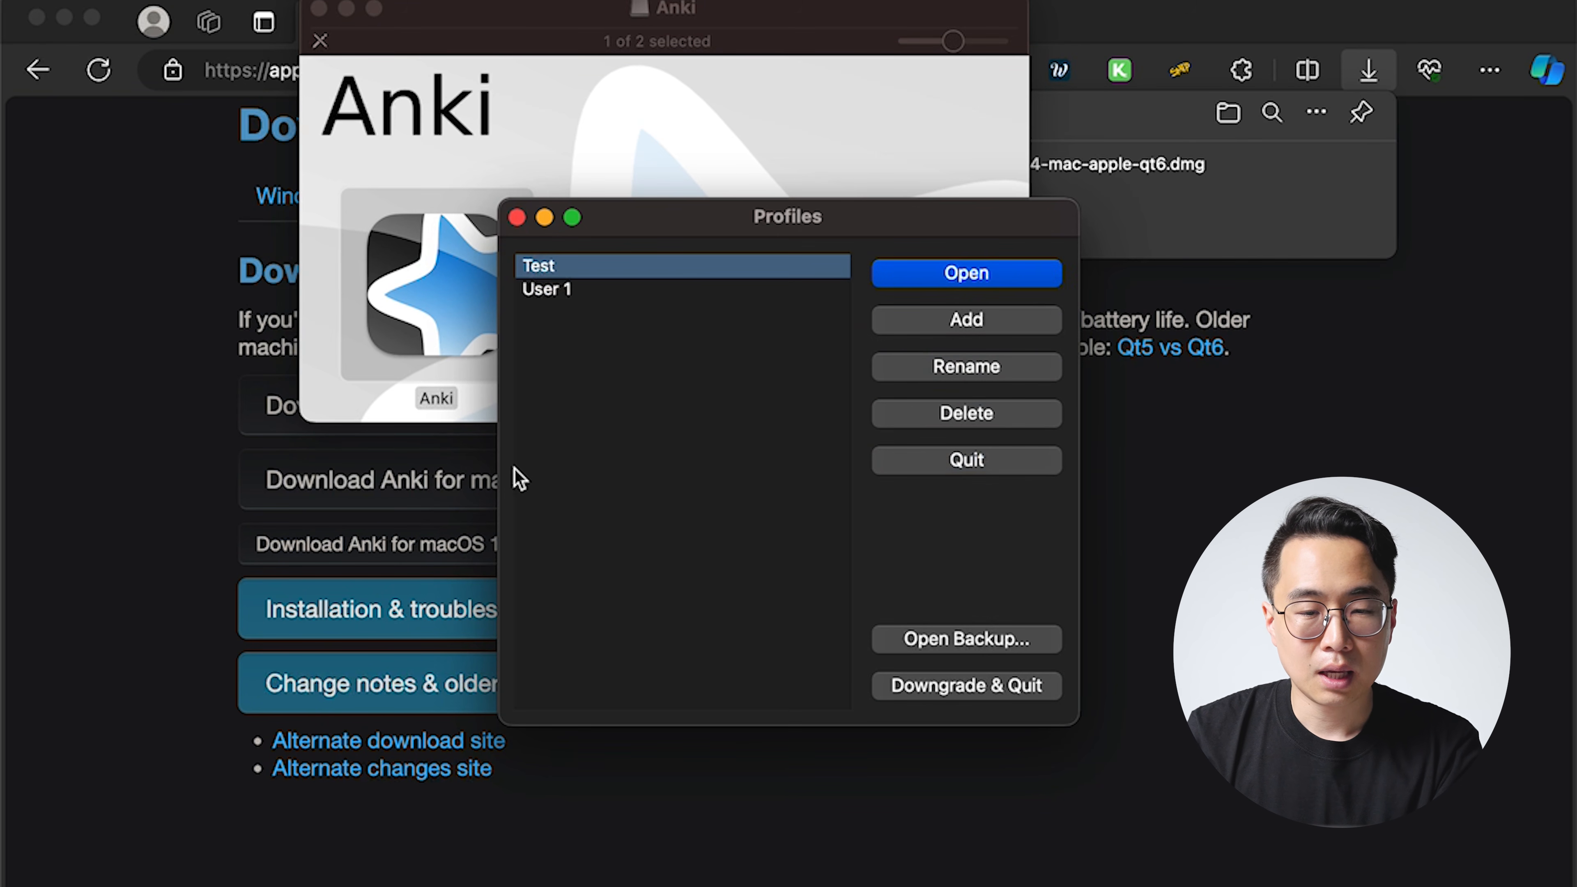
pyautogui.click(953, 277)
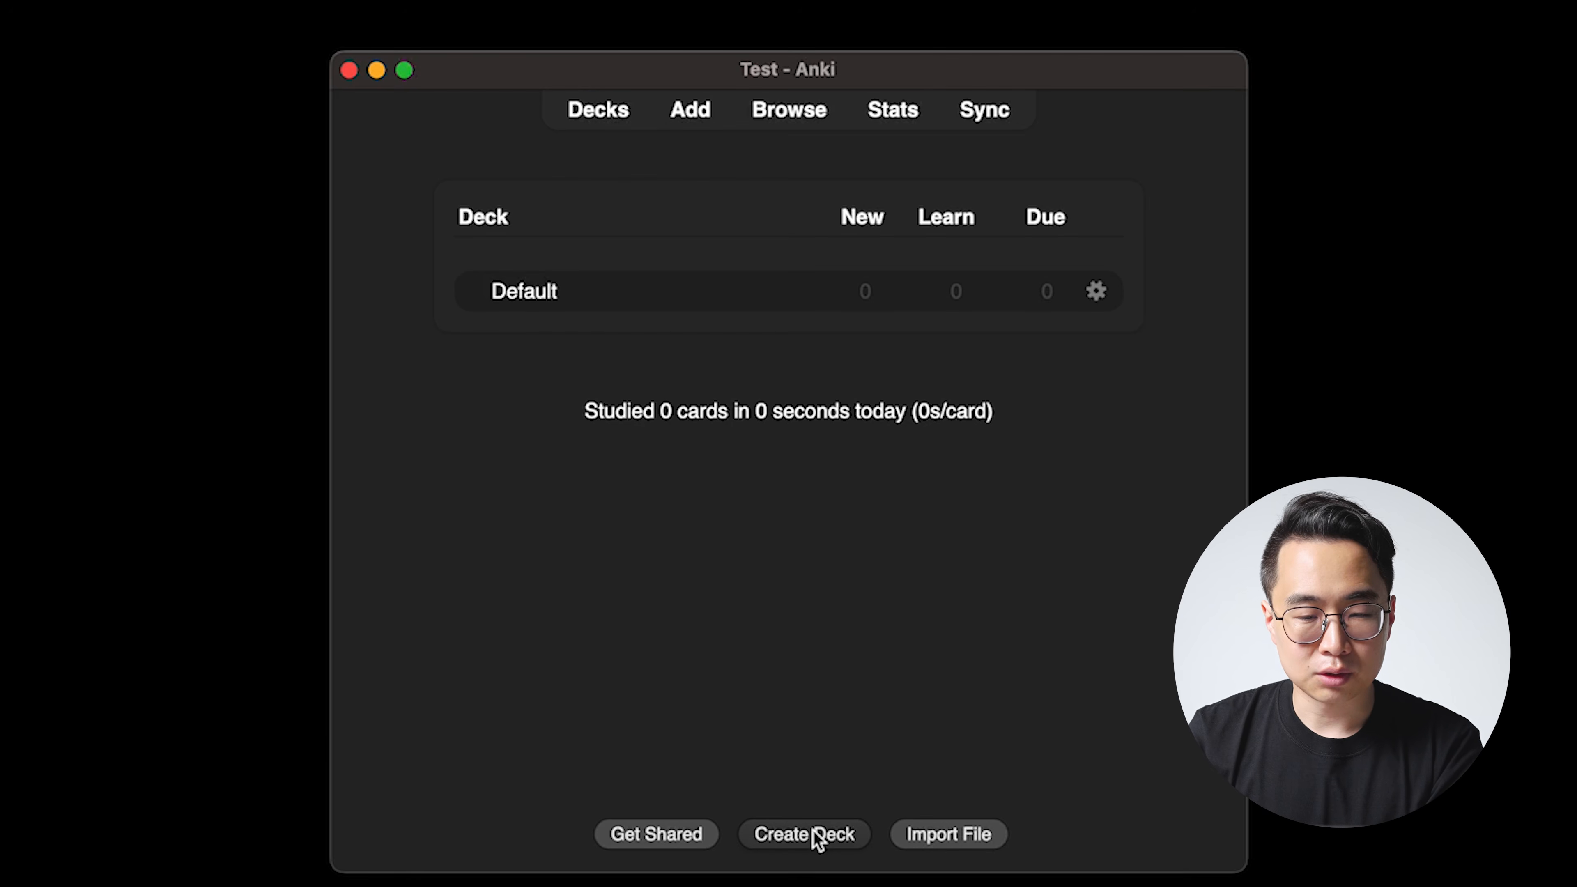
# Create two new decks named Cardiology and Respiratory
pyautogui.click(816, 834)
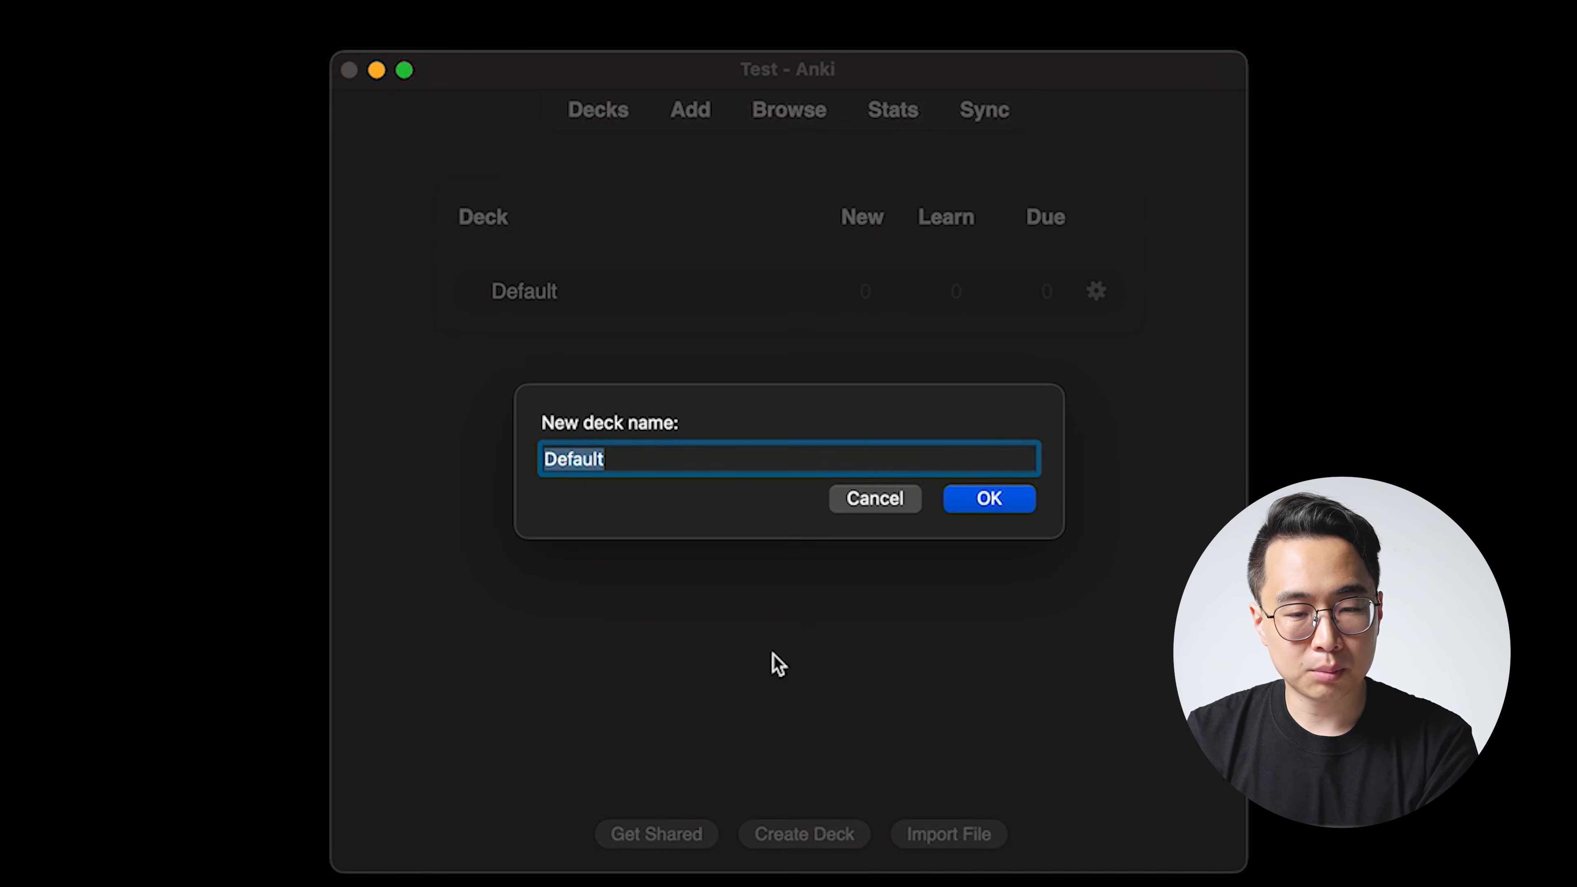
pyautogui.write('Cardiol')
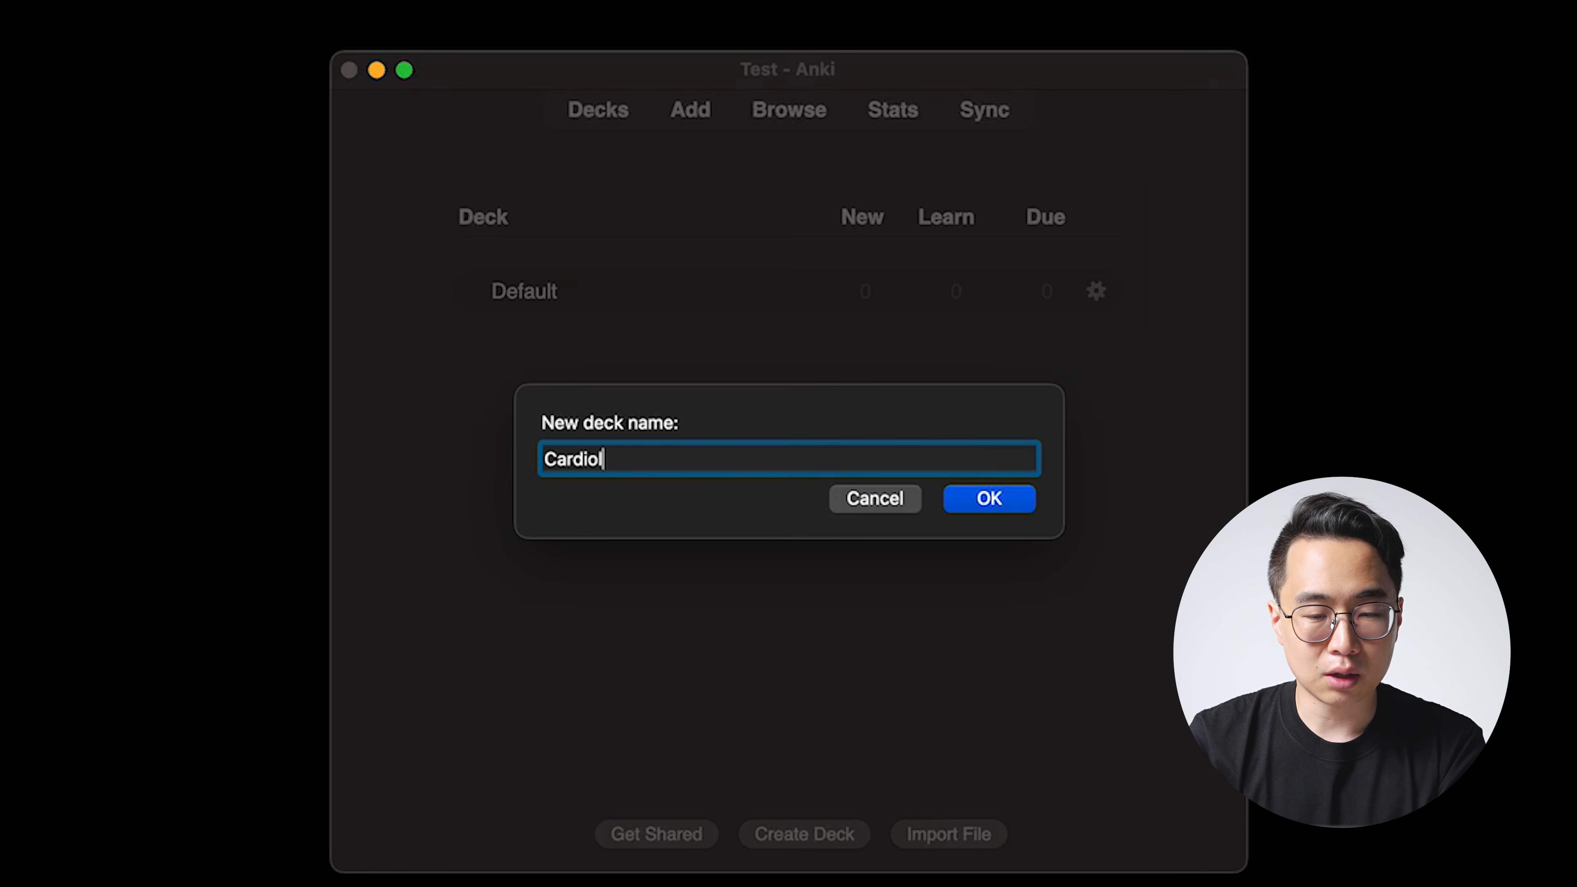
pyautogui.press('Return')
pyautogui.click(800, 832)
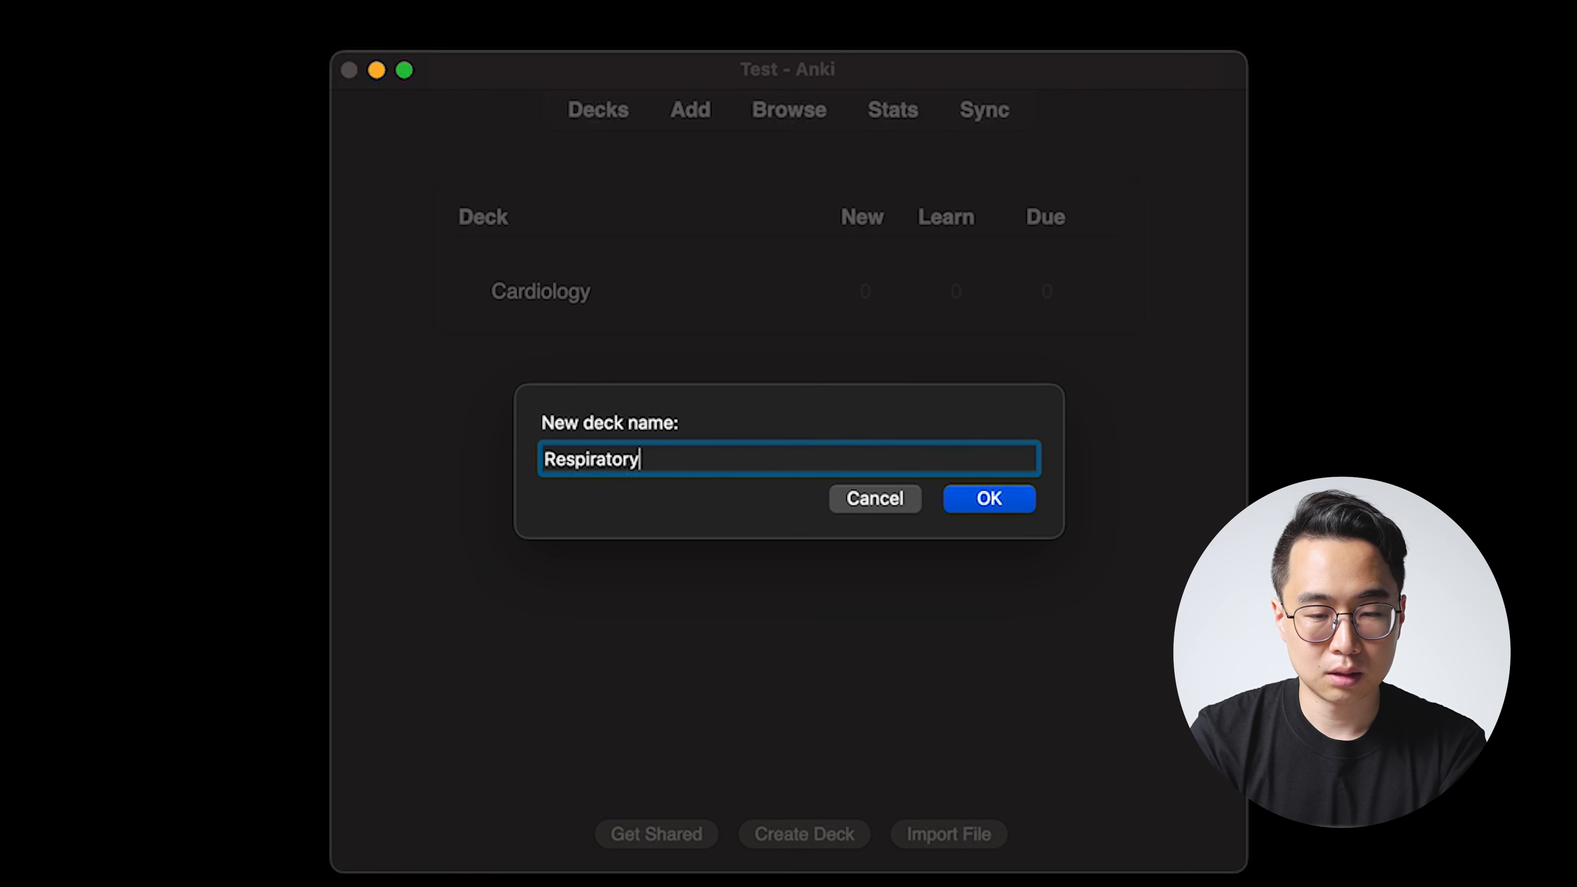
pyautogui.press('Return')
# Create two more decks named Renal and Medical School
pyautogui.click(828, 836)
pyautogui.write('Renal')
pyautogui.press('Return')
pyautogui.click(801, 835)
pyautogui.write('Medical School')
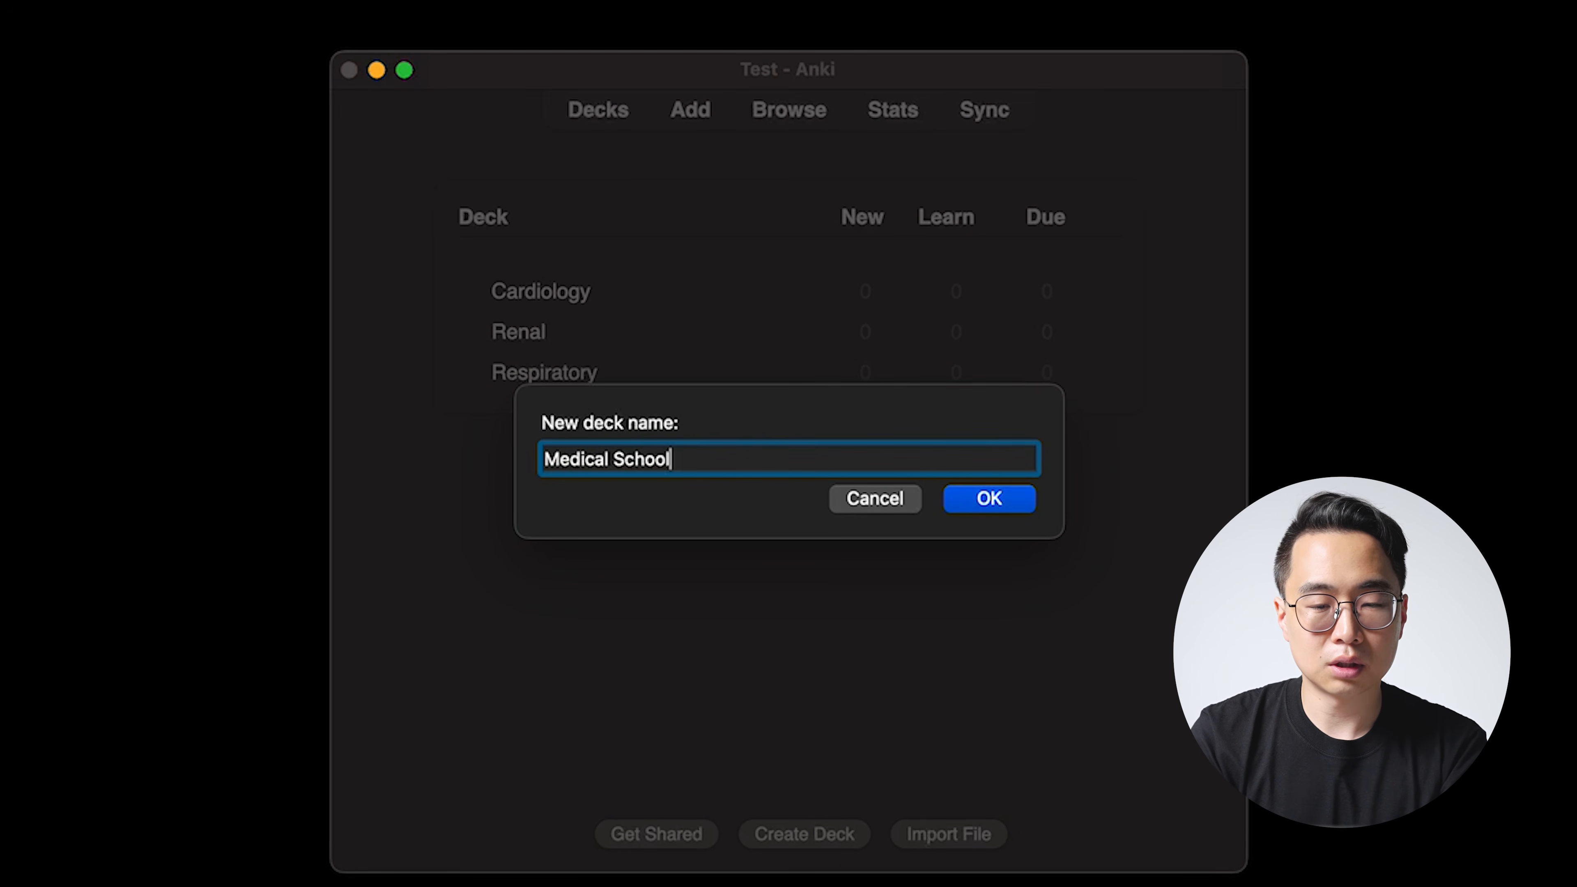
pyautogui.press('Return')
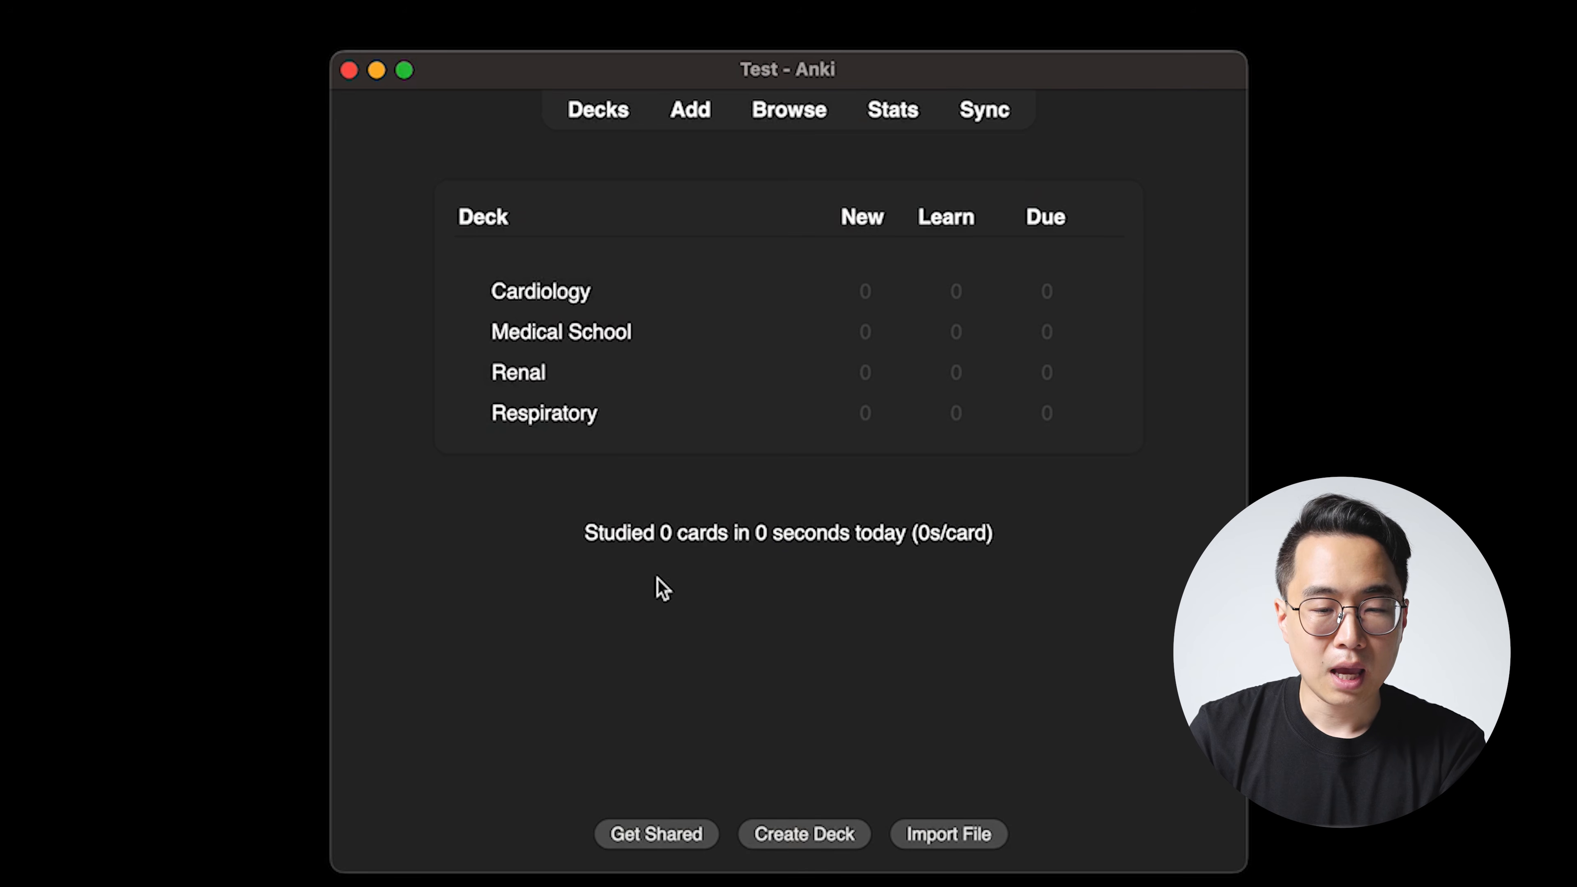
# Nest the Cardiology, Renal and Respiratory decks under Medical School and expand it to show its subdecks
pyautogui.moveTo(541, 303)
pyautogui.mouseDown()
pyautogui.moveTo(546, 341)
pyautogui.moveTo(553, 296)
pyautogui.mouseUp()
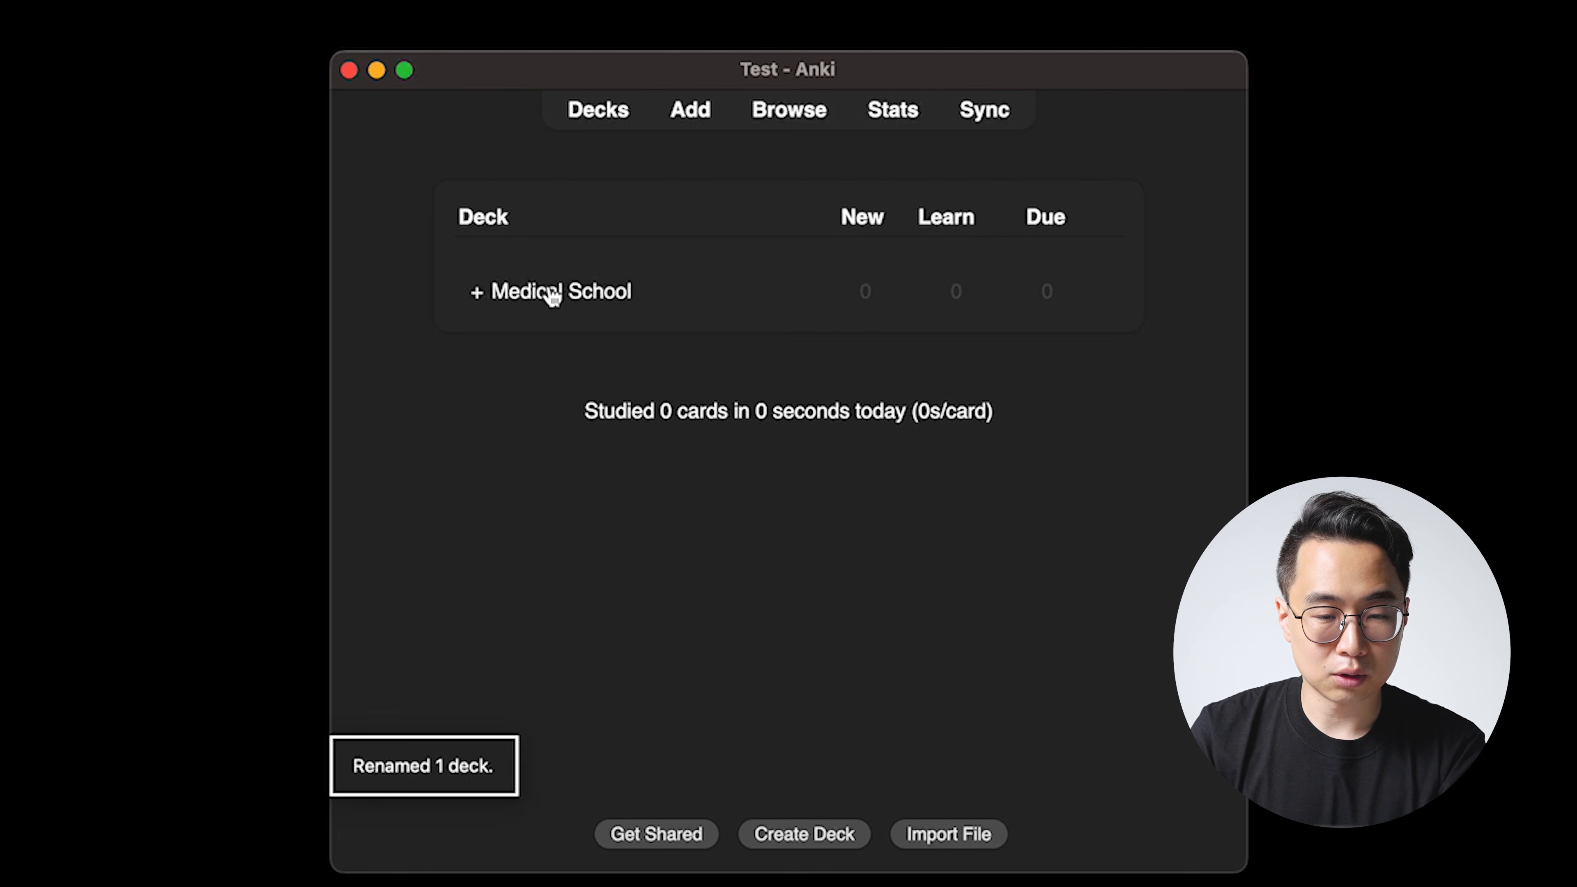
pyautogui.click(476, 293)
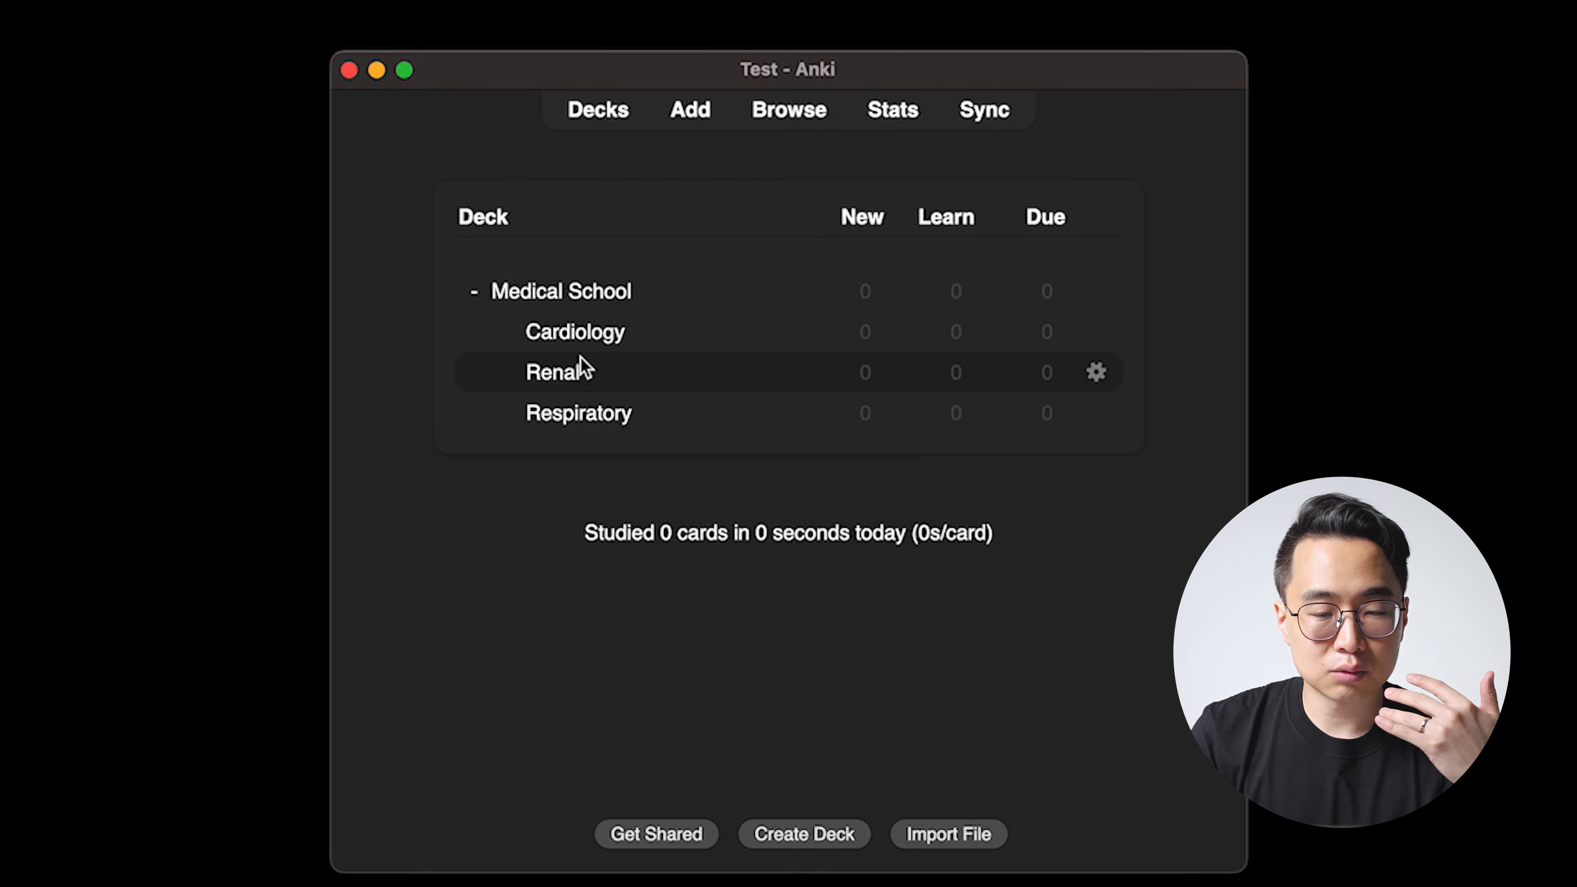
pyautogui.moveTo(593, 334); pyautogui.dragTo(579, 298)
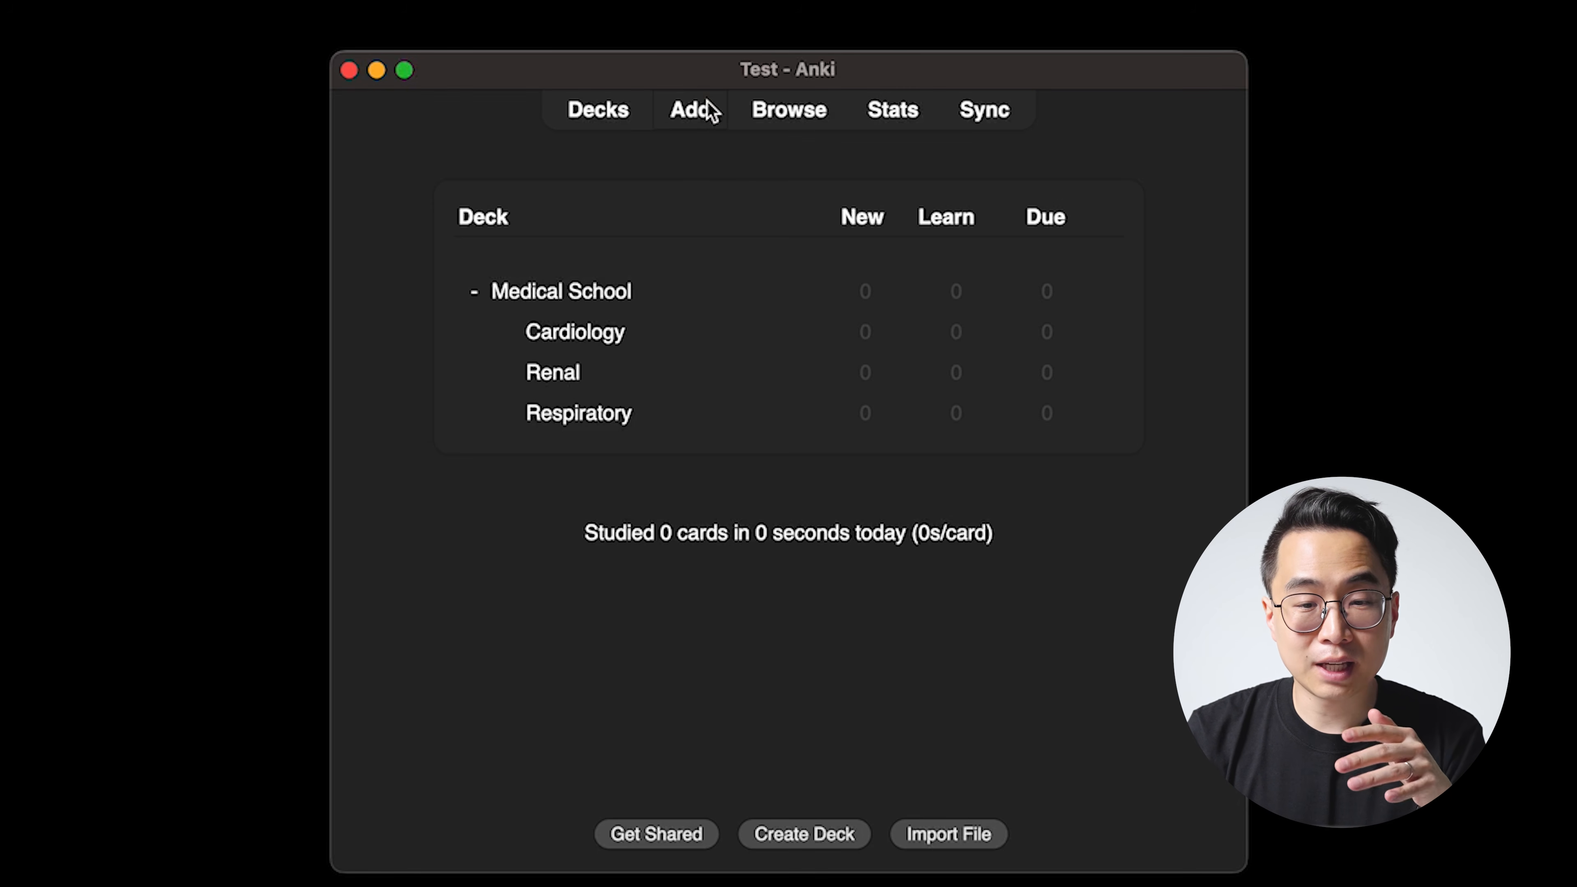
# Start a new note of type Basic (optional reversed card) with "Capital of France" on the front and "Paris" on the back
pyautogui.click(707, 103)
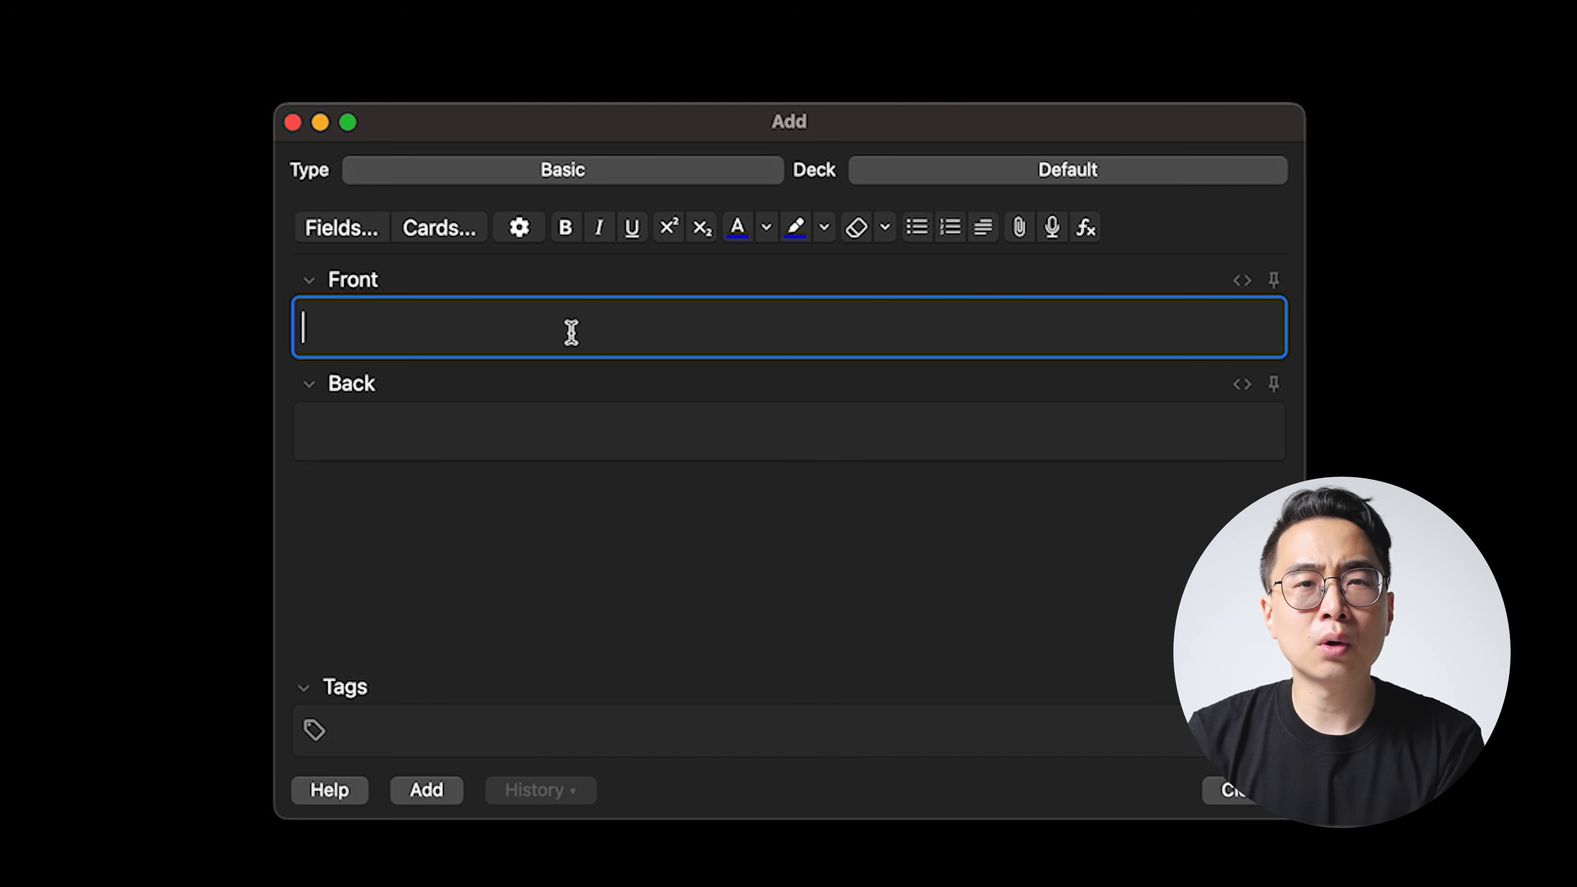
pyautogui.click(561, 169)
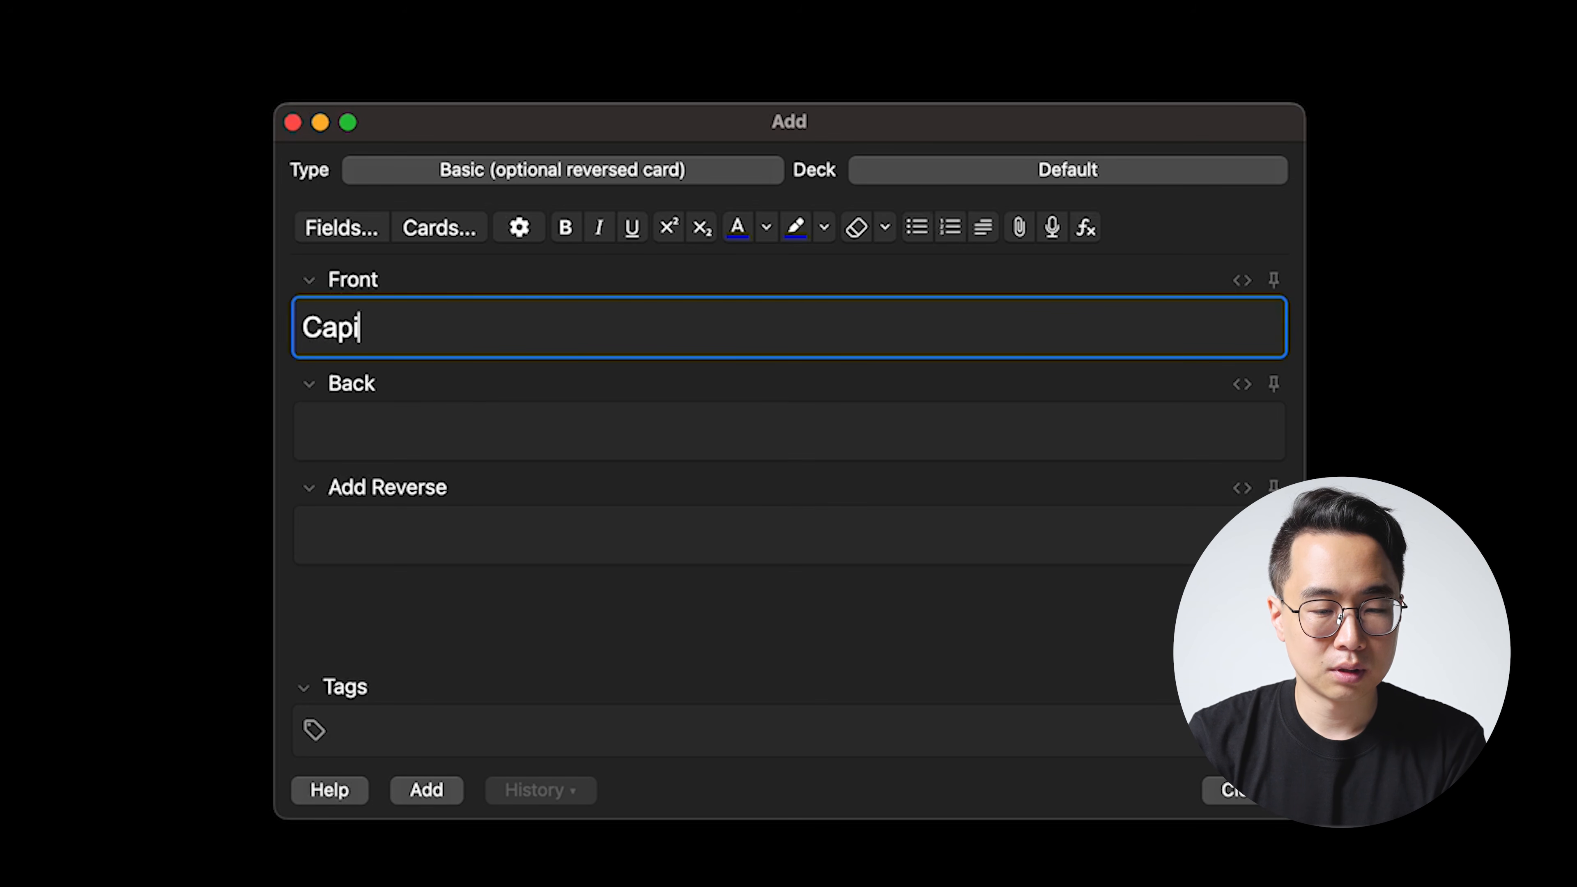
pyautogui.press('Tab')
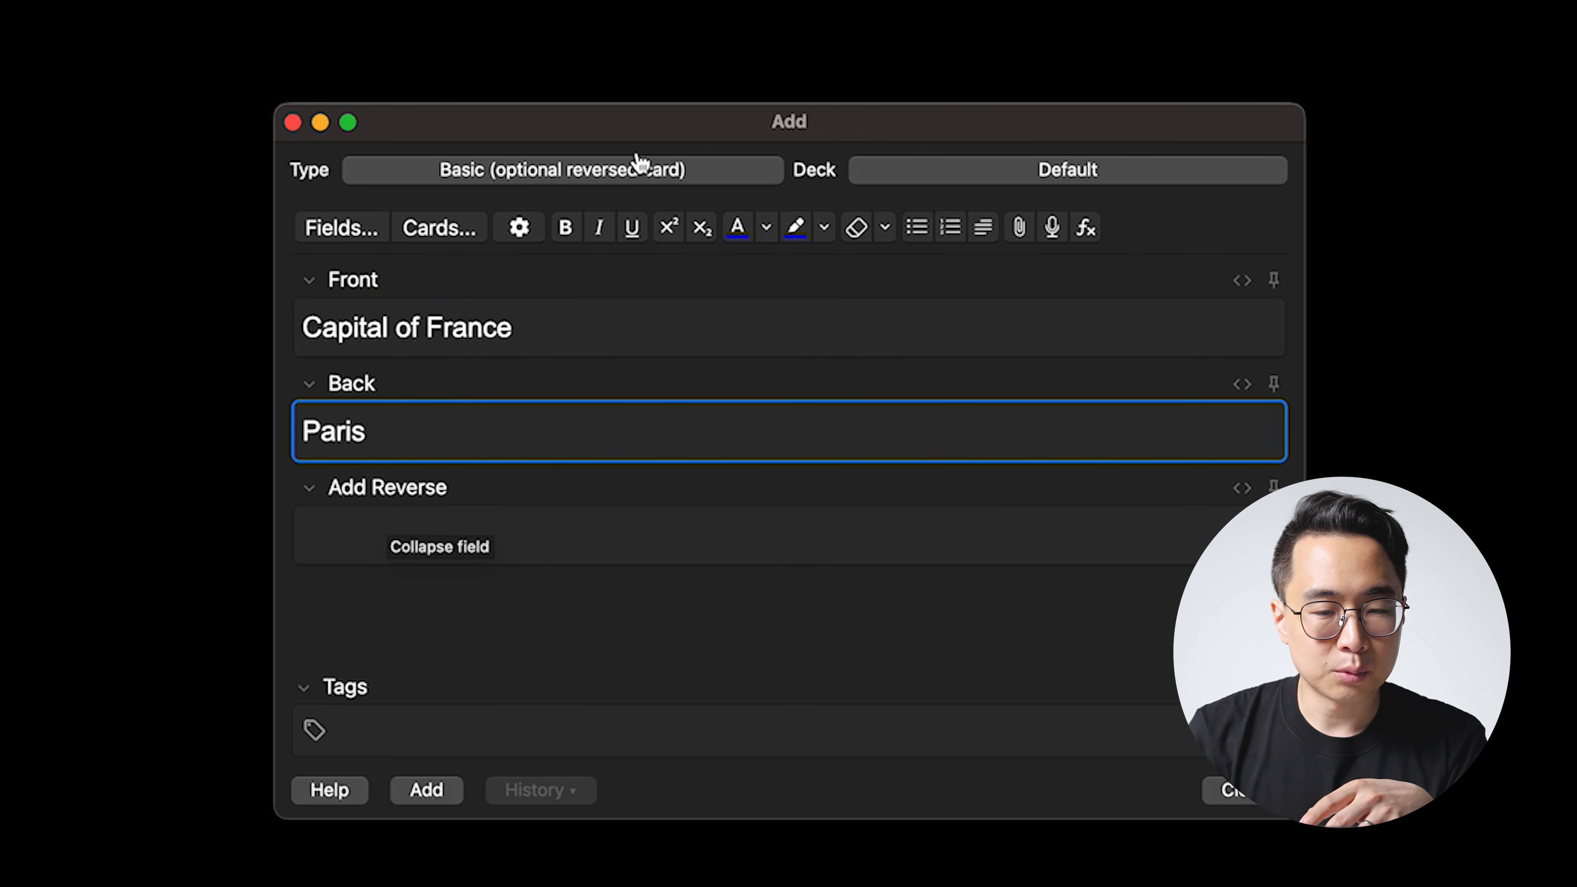
# Clear the France and Paris example text from the note's front and back fields
pyautogui.tripleClick(464, 327)
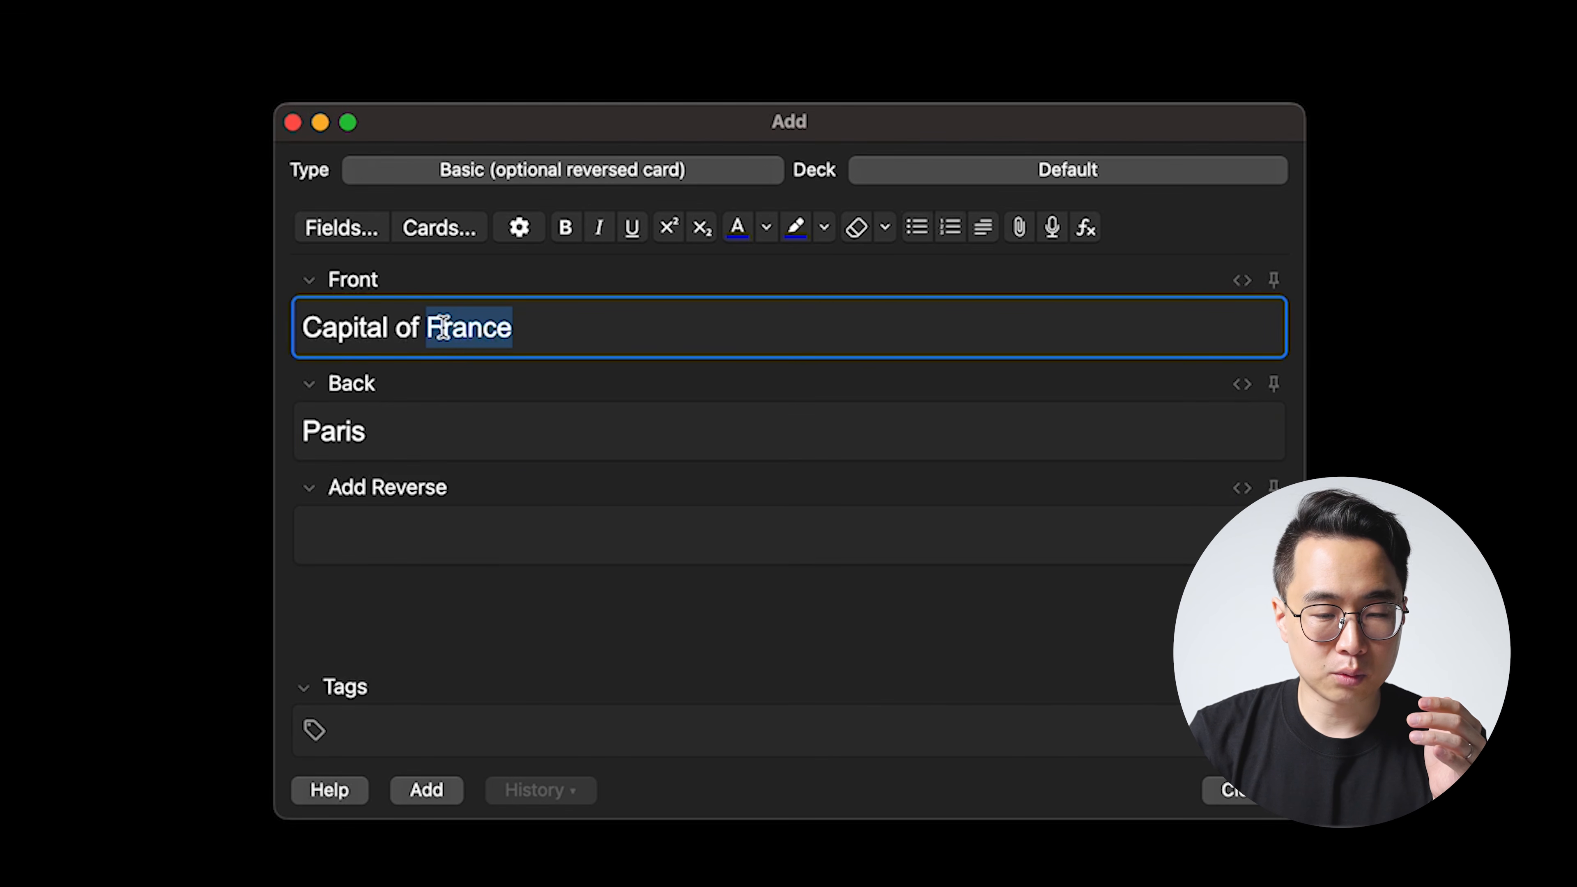
pyautogui.click(412, 430)
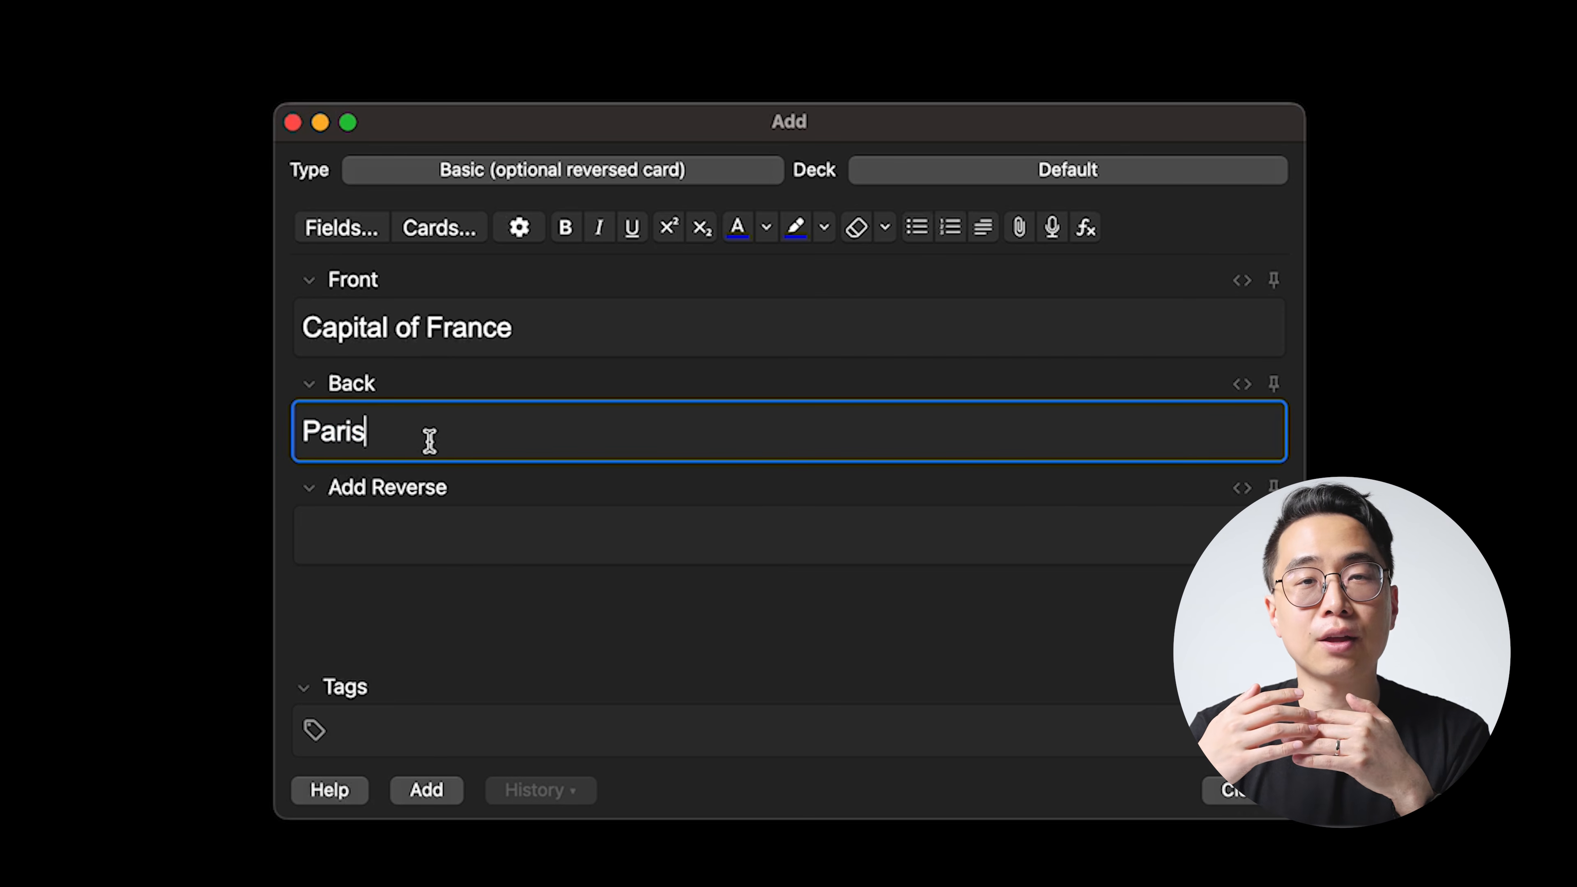
pyautogui.tripleClick(436, 325)
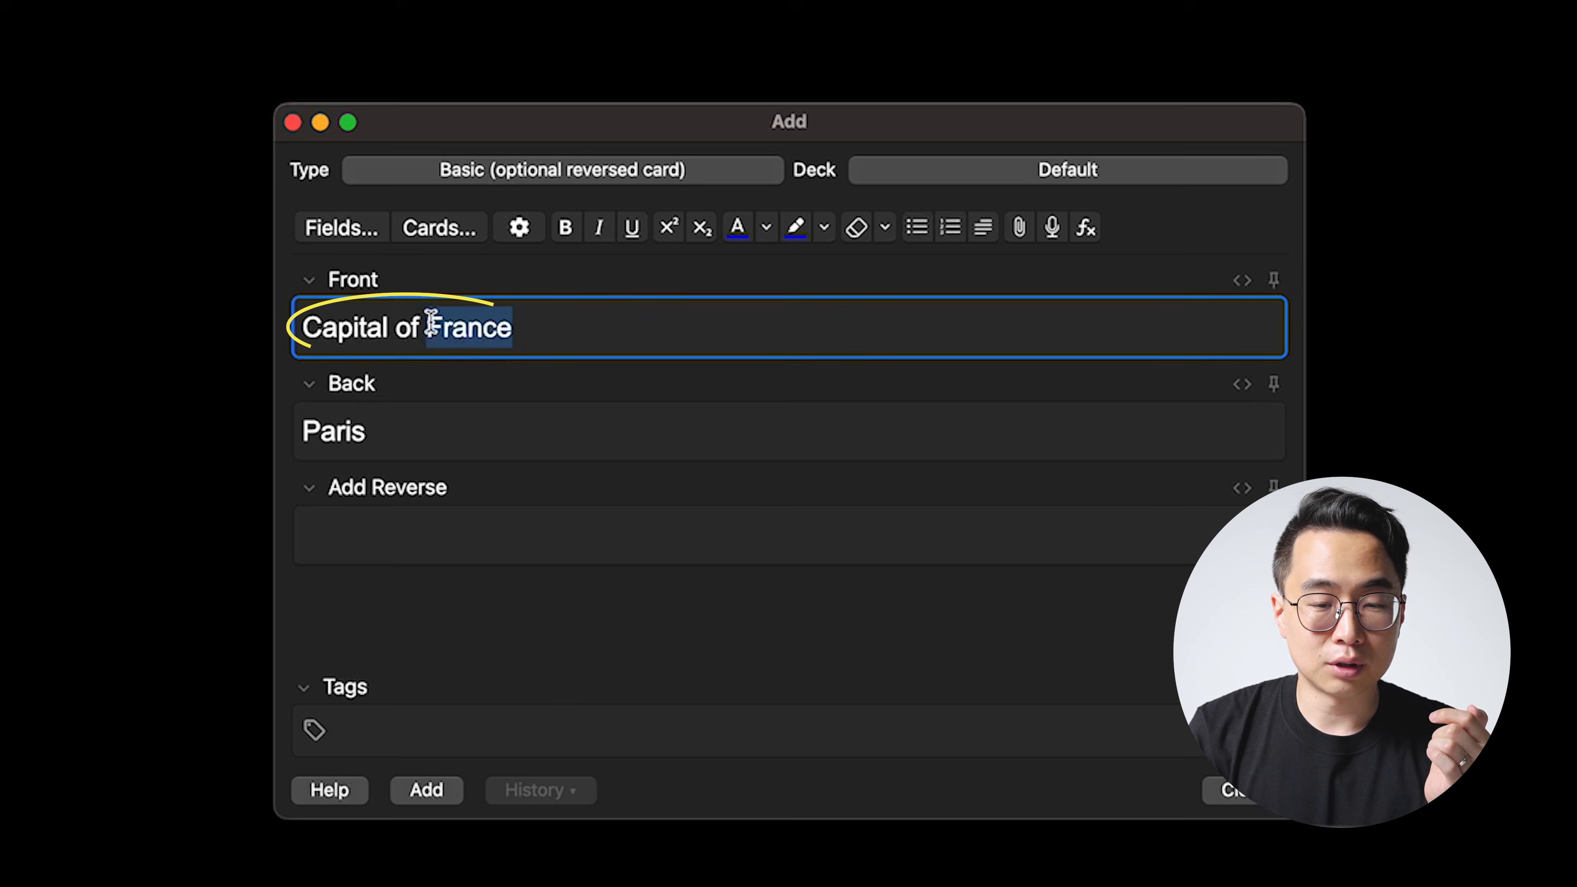
pyautogui.click(530, 324)
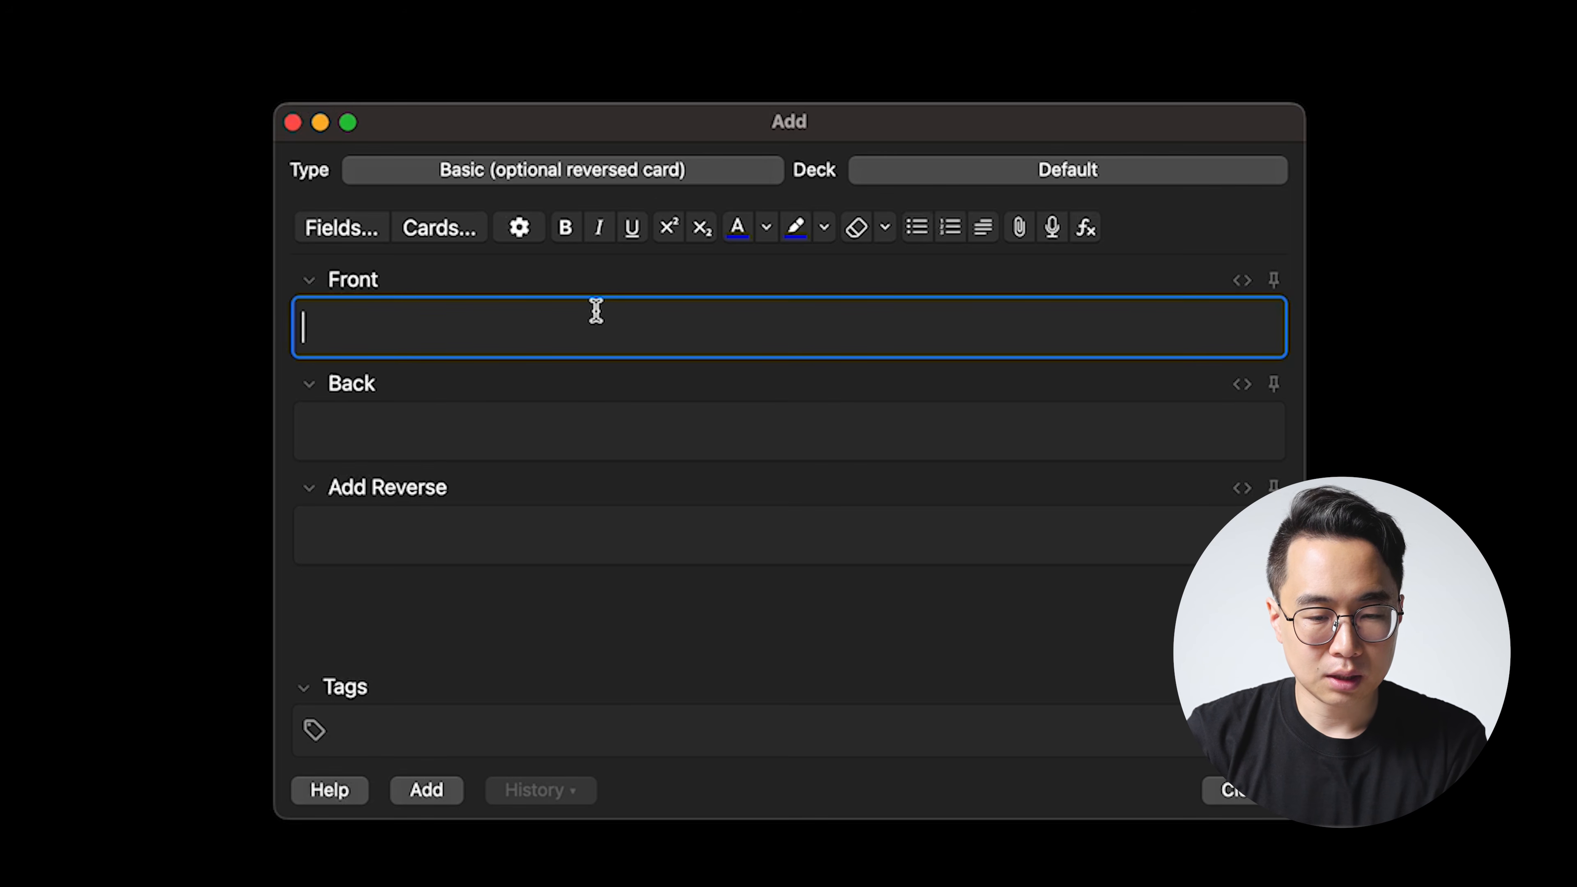
# Enter "What is the presentation of an epidural hematoma?" on the front and paragraphs on middle meningeal artery rupture and clinical presentation on the back
pyautogui.write('What is the presen')
pyautogui.write('tation o')
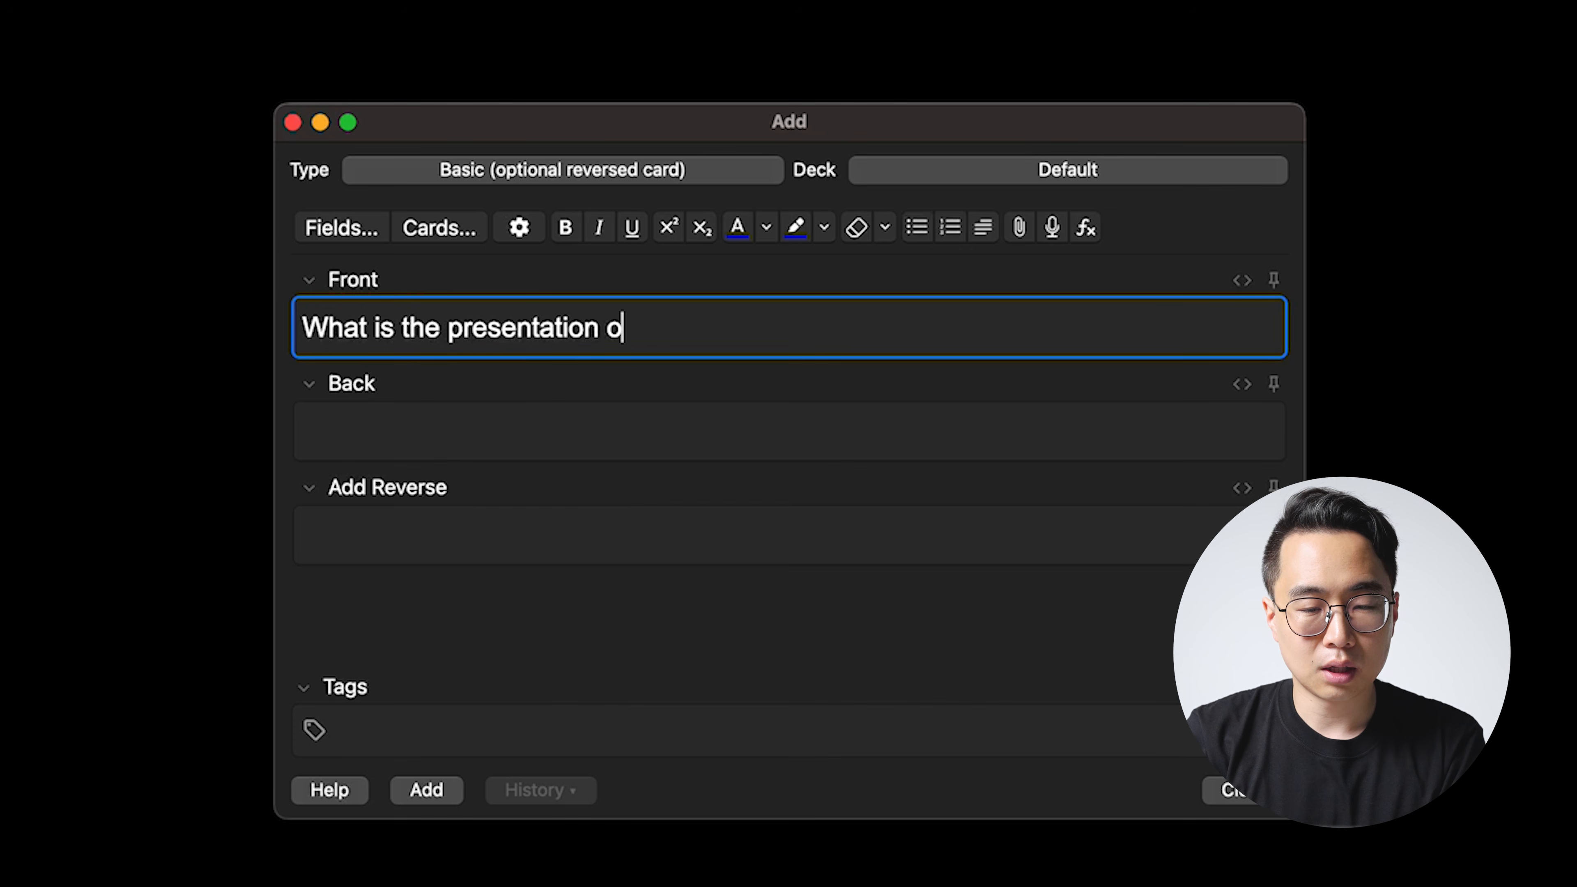
pyautogui.write('f an epidural hematoma?')
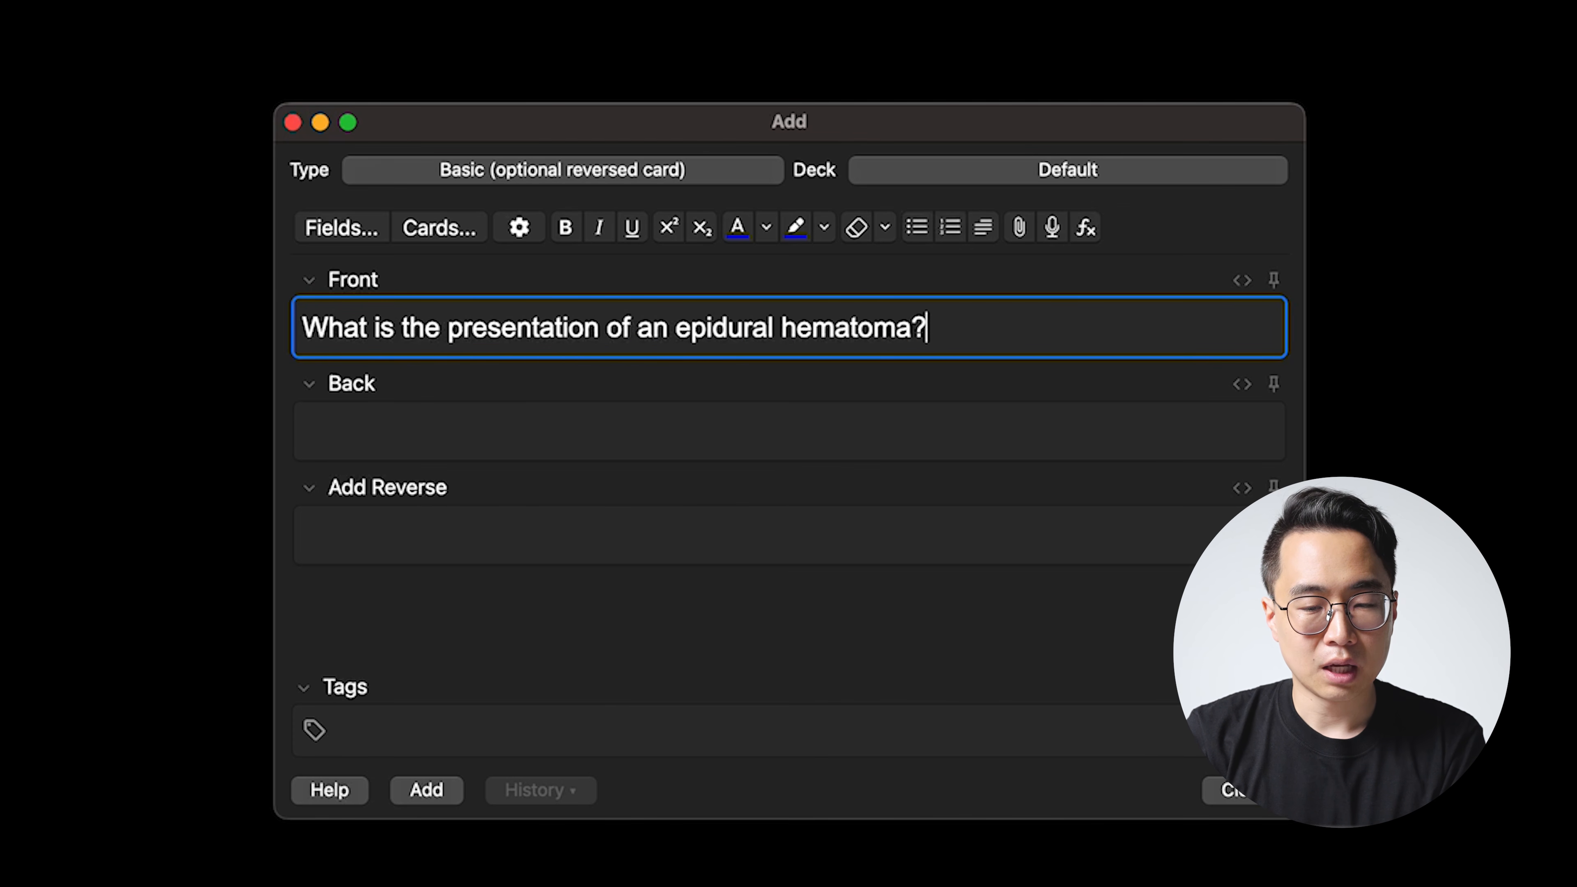
pyautogui.press('Tab')
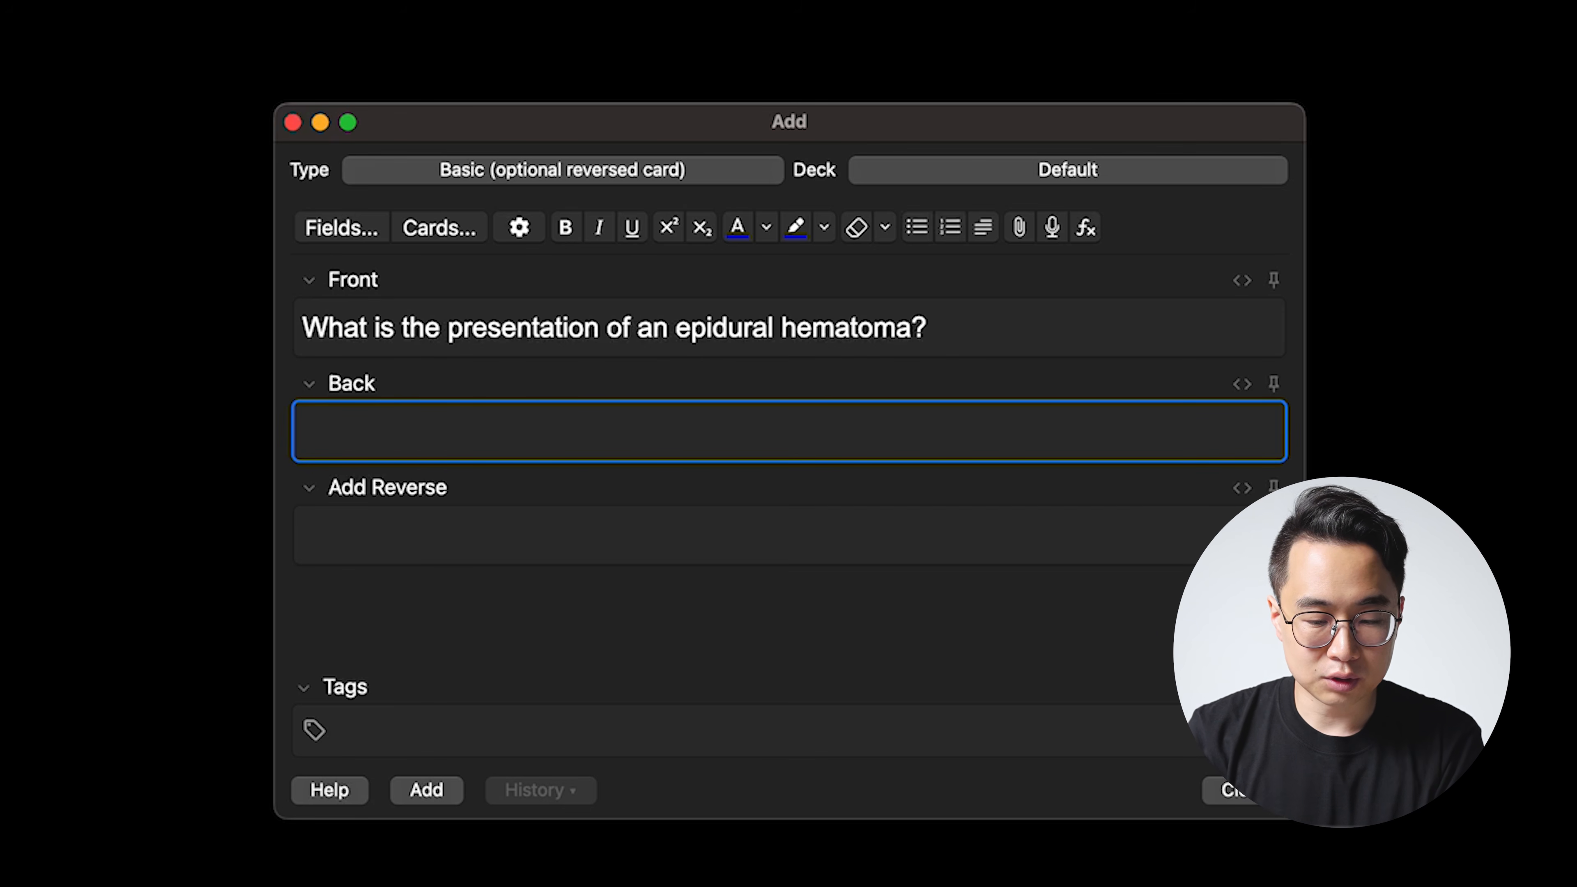
pyautogui.write('Rupture of middle meningeal artery (branch of maxillary artery), often 2° to skull fracture involving the pterion (thinnest area of the lateral skull).  Might present with transient loss of consciousness → recovery ("lucid interval") → rapid deterioration due to hematoma expansion')
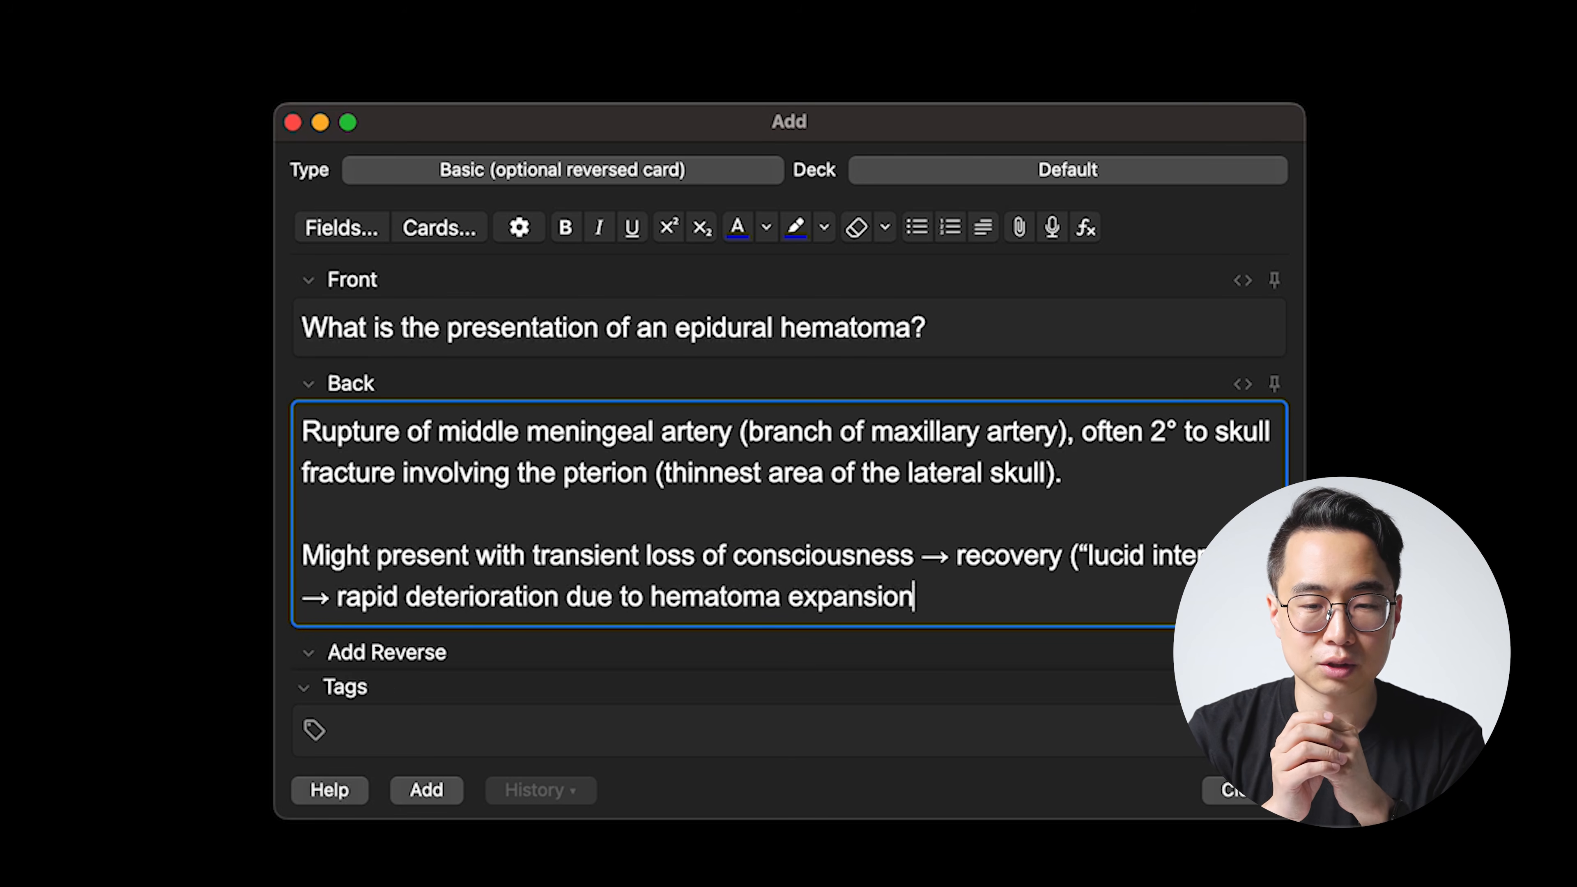
# Move the "Might present with transient loss of consciousness" paragraph to the beginning of the back text
pyautogui.tripleClick(517, 562)
pyautogui.click(565, 556)
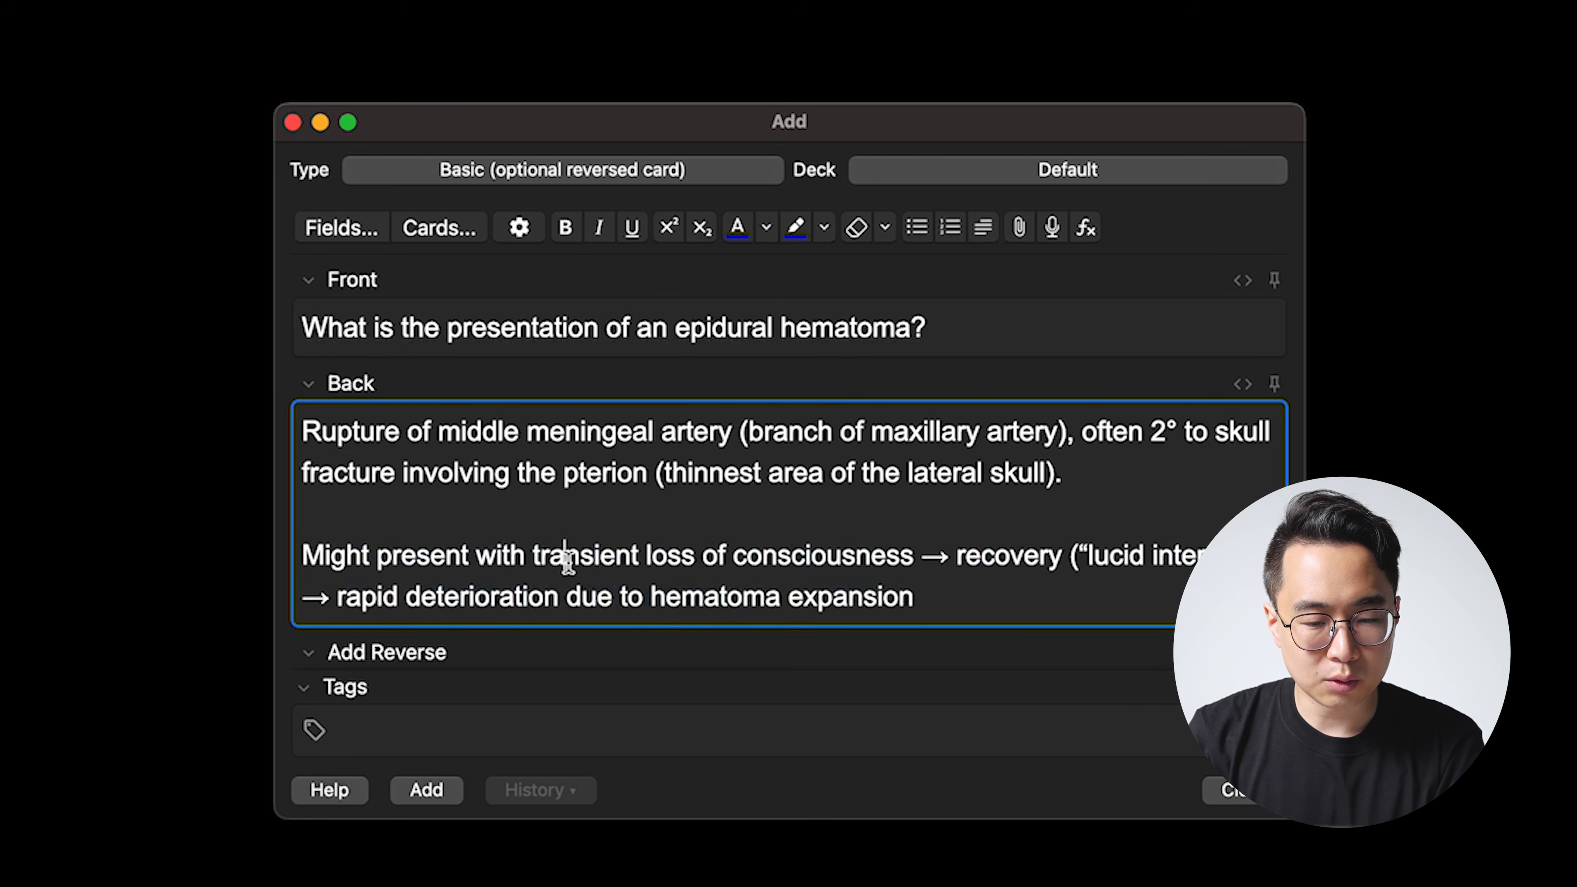
pyautogui.hotkey('shift', 'Up')
pyautogui.press('shift+super+Left')
pyautogui.press('super+x')
pyautogui.press('super+Up')
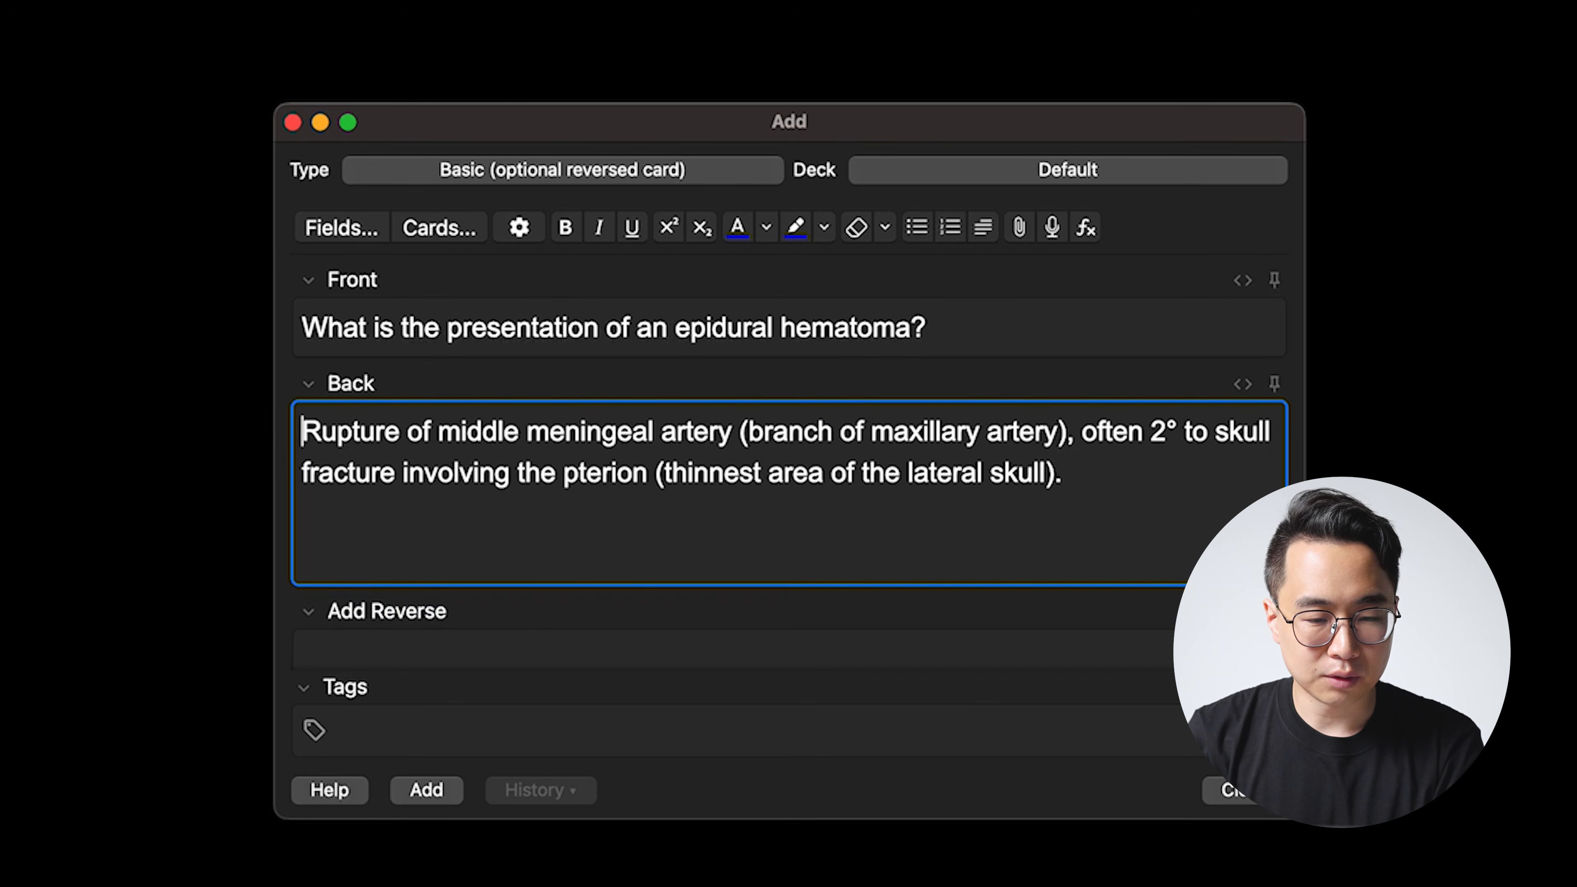
pyautogui.press('super+v')
# Insert several blank lines between the presentation paragraph and the "Rupture of middle meningeal artery" paragraph to push the latter out of view
pyautogui.press('Return')
pyautogui.press('Return')
pyautogui.press('Return')
pyautogui.press('Return')
pyautogui.press('Return')
pyautogui.press('super+Up')
pyautogui.press('Down')
pyautogui.press('Down')
pyautogui.press('Down')
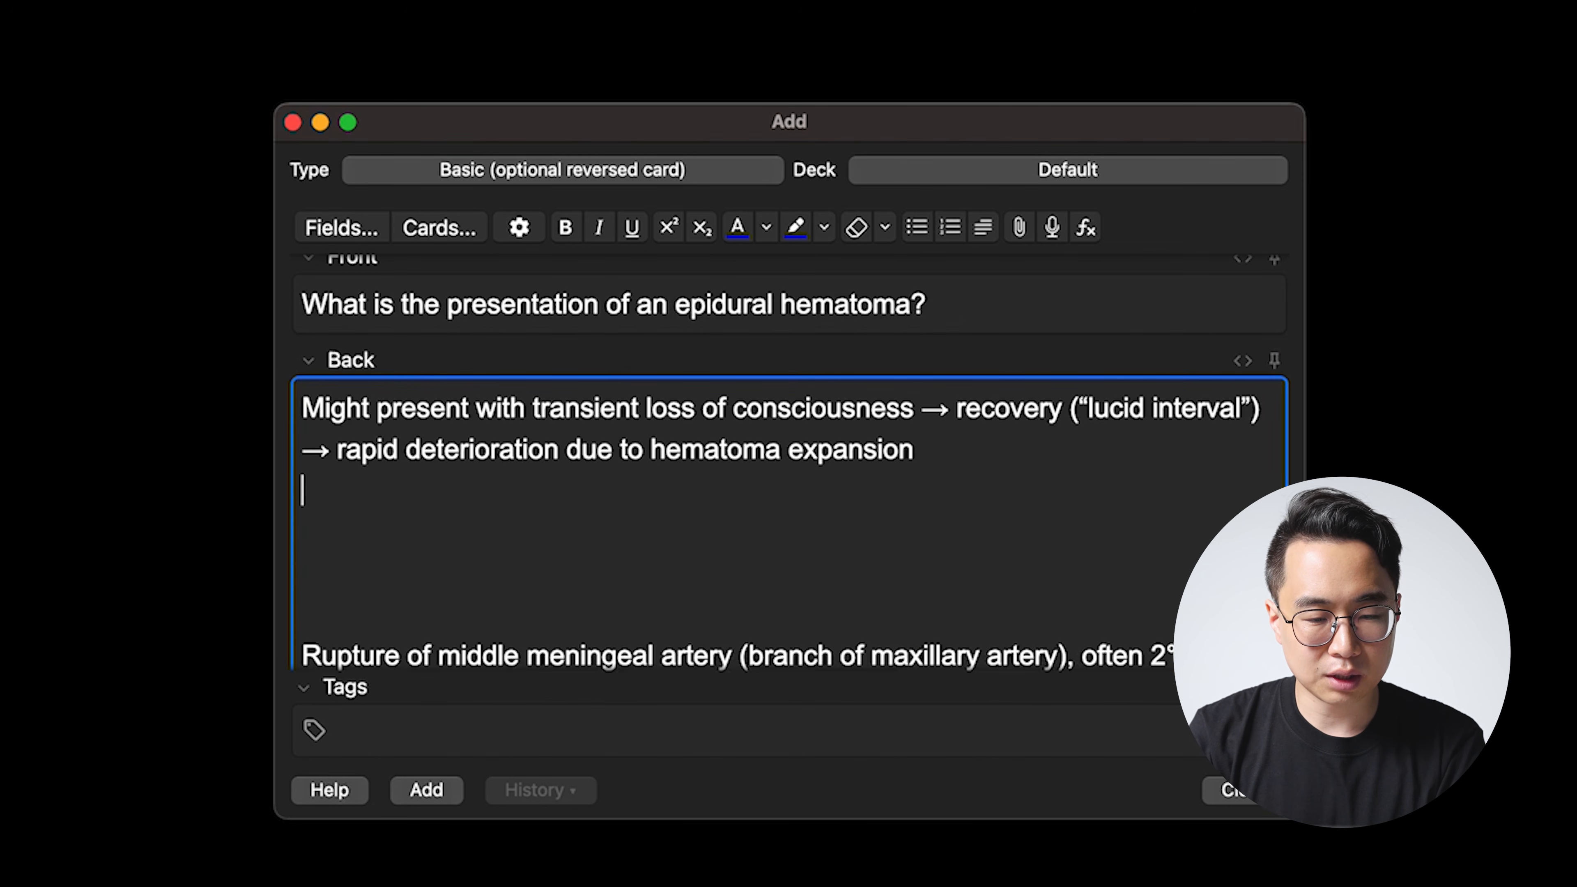
pyautogui.press('Return')
pyautogui.press('Return')
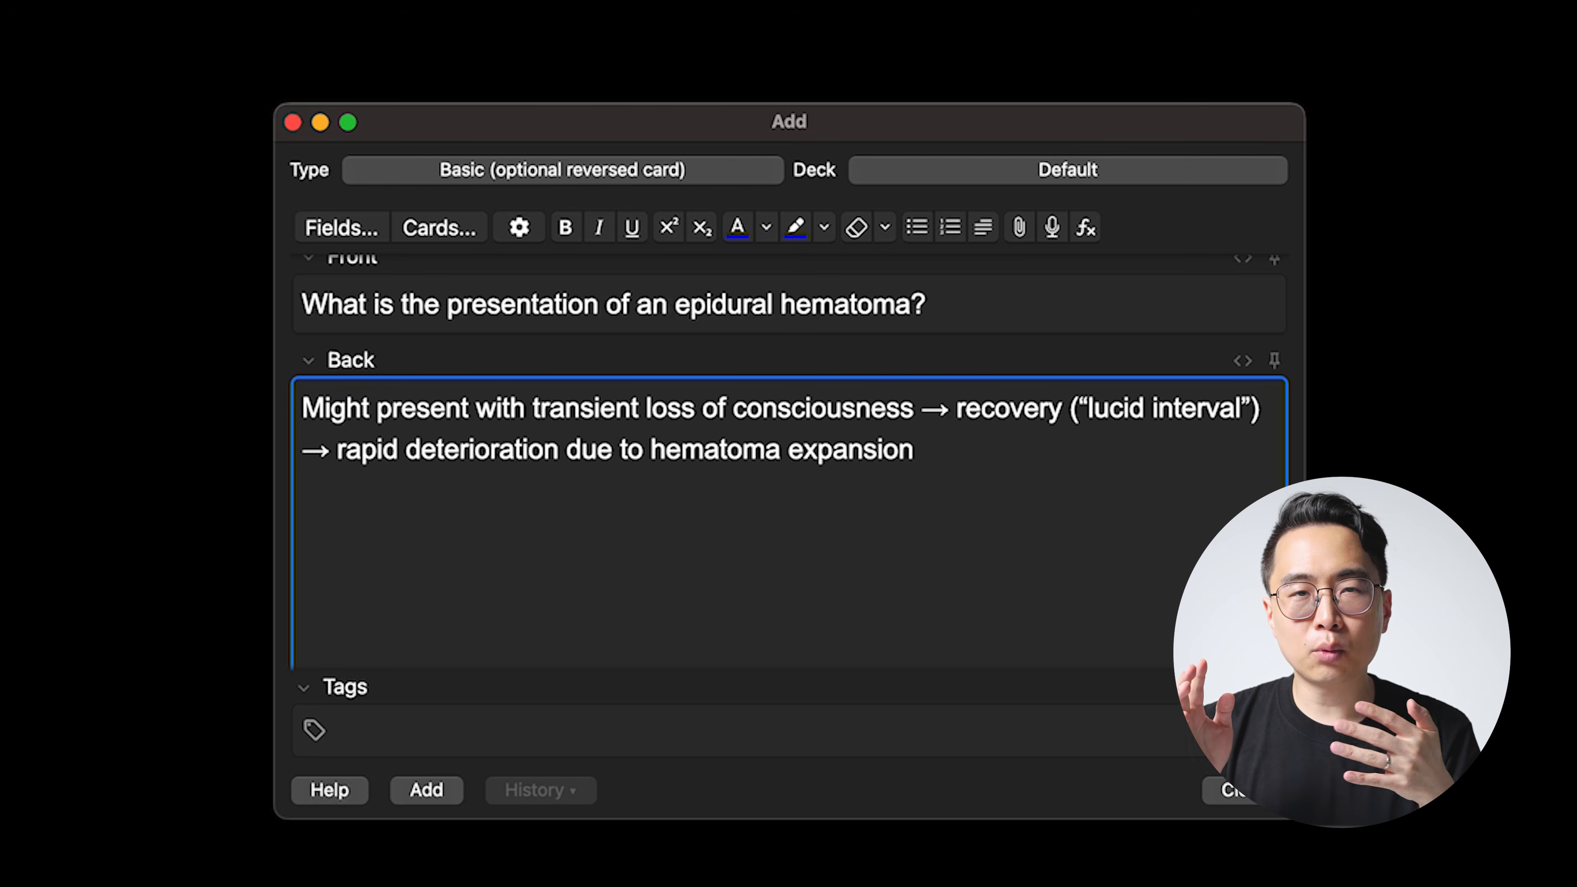
# Copy "epidural hematoma" from the front question onto a new line two lines below it, capitalized as "Epidural hematoma"
pyautogui.click(987, 308)
pyautogui.press('Return')
pyautogui.press('Return')
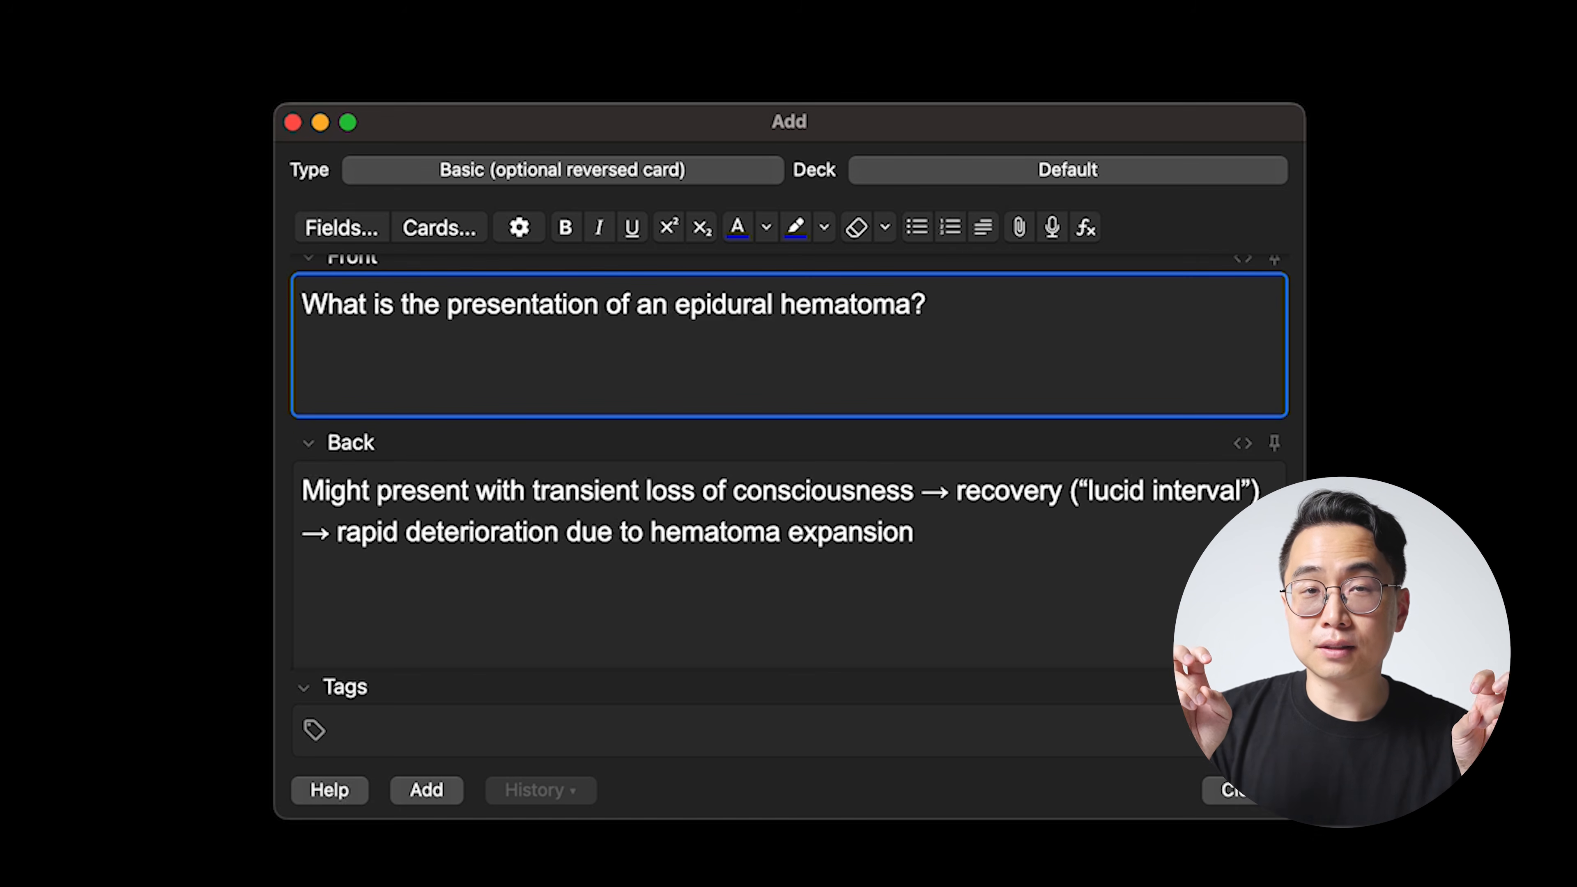
pyautogui.moveTo(714, 305); pyautogui.dragTo(803, 306)
pyautogui.press('super+c')
pyautogui.press('Down')
pyautogui.press('Down')
pyautogui.press('super+v')
pyautogui.press('super+Left')
pyautogui.hotkey('shift', 'Right')
pyautogui.write('E')
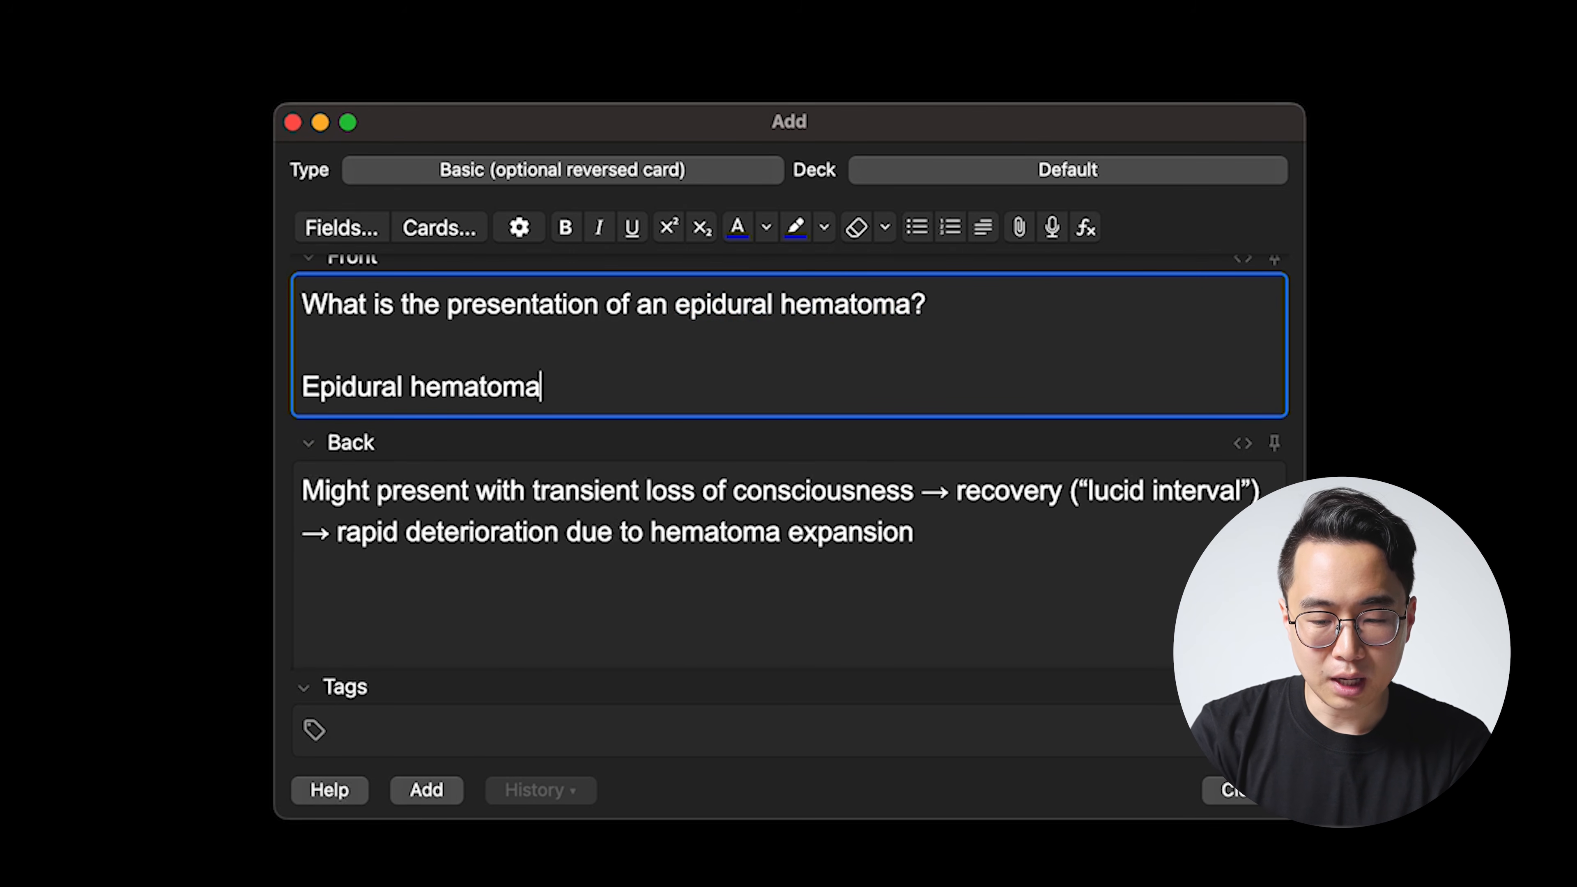
# Complete the new front line so it reads "Epidural hematoma - presentation?"
pyautogui.moveTo(350, 386); pyautogui.dragTo(470, 387)
pyautogui.click(649, 390)
pyautogui.write('- ')
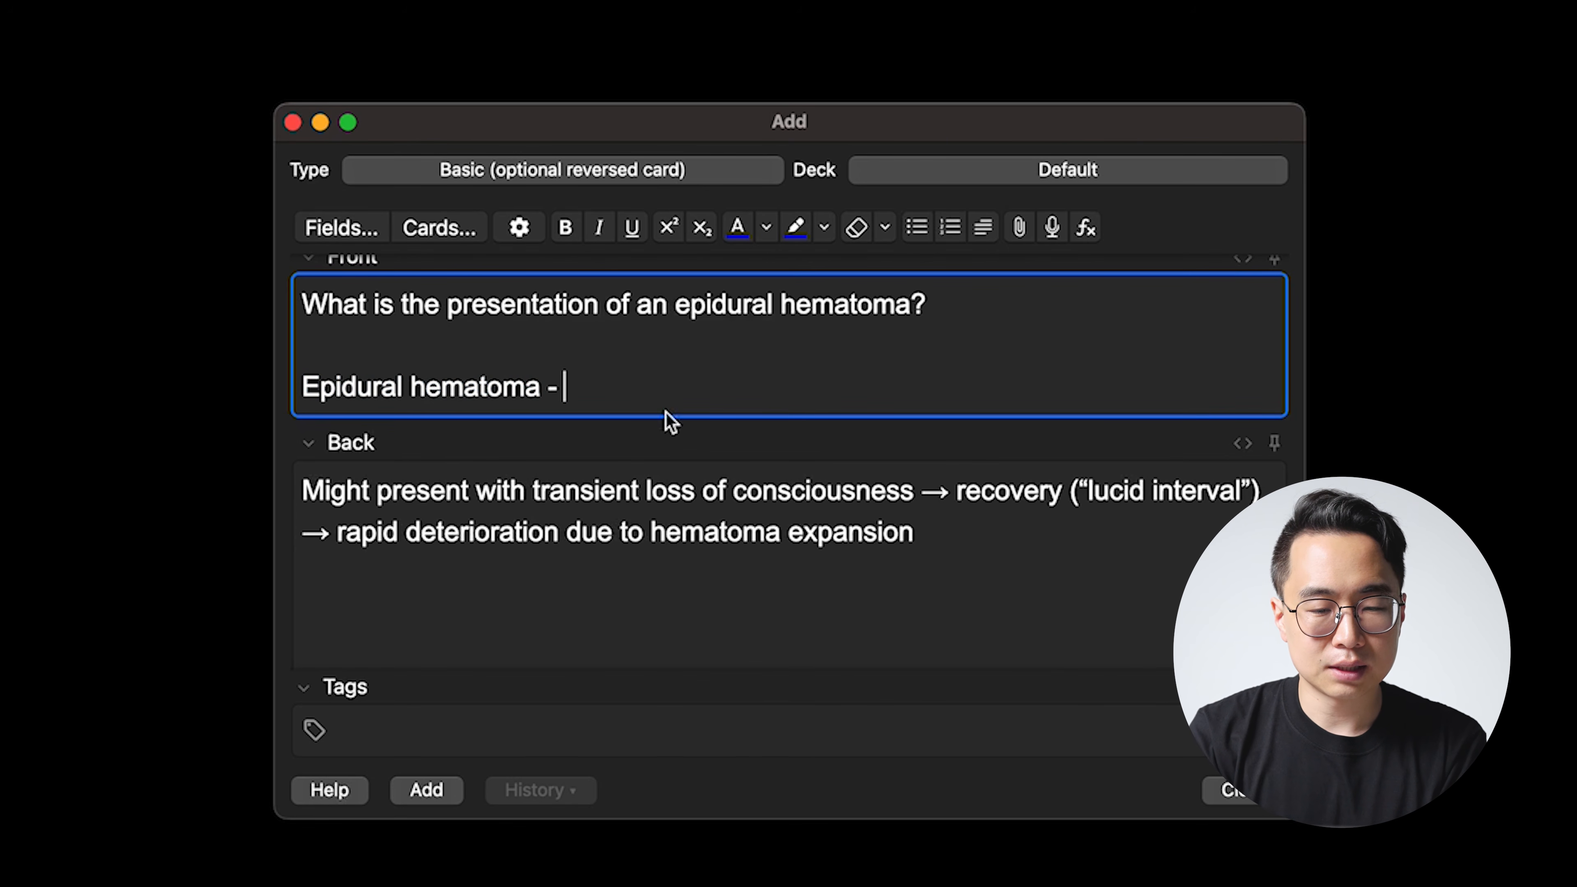
pyautogui.write('presentation?')
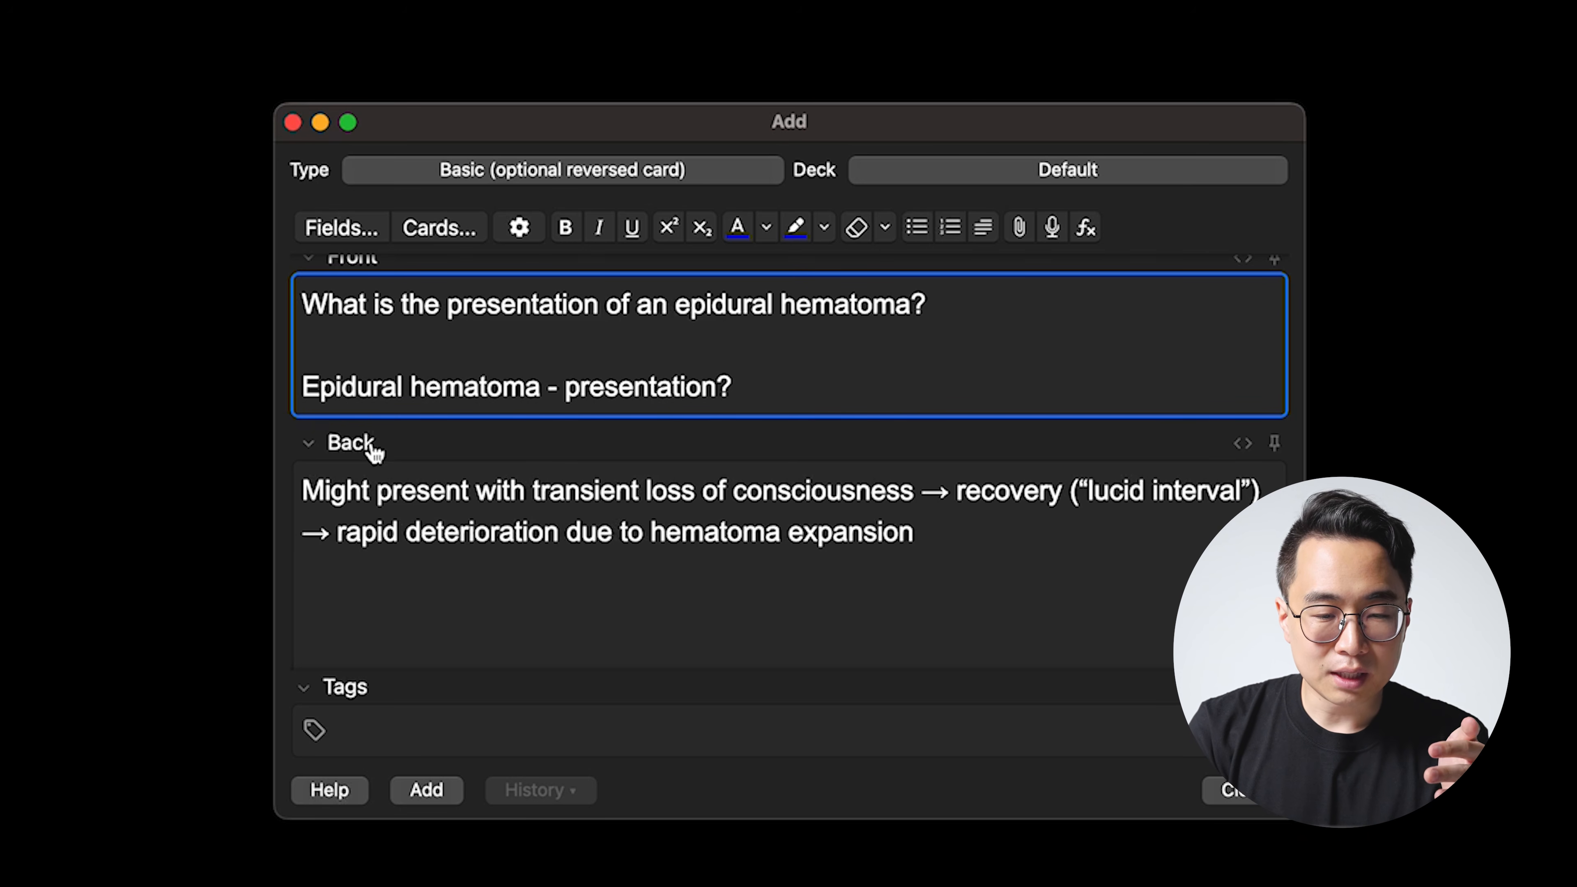
# Add a third front line reading "Epidural hematoma - pathophysiology?", separated by a blank line from the presentation question
pyautogui.tripleClick(360, 385)
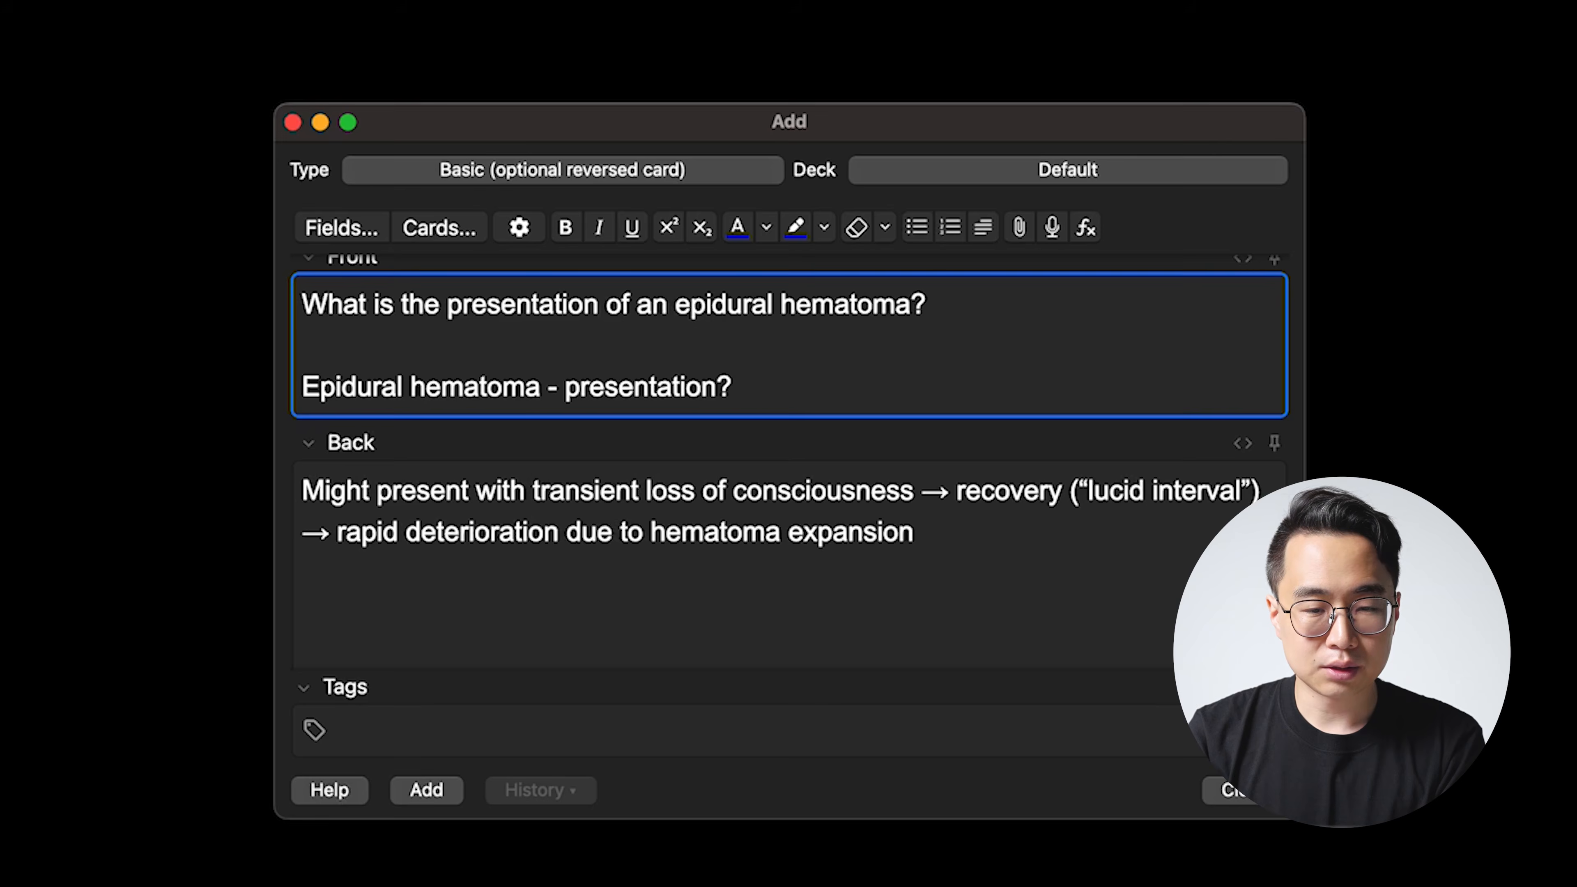
pyautogui.press('Return')
pyautogui.press('Return')
pyautogui.write('Epidural eh')
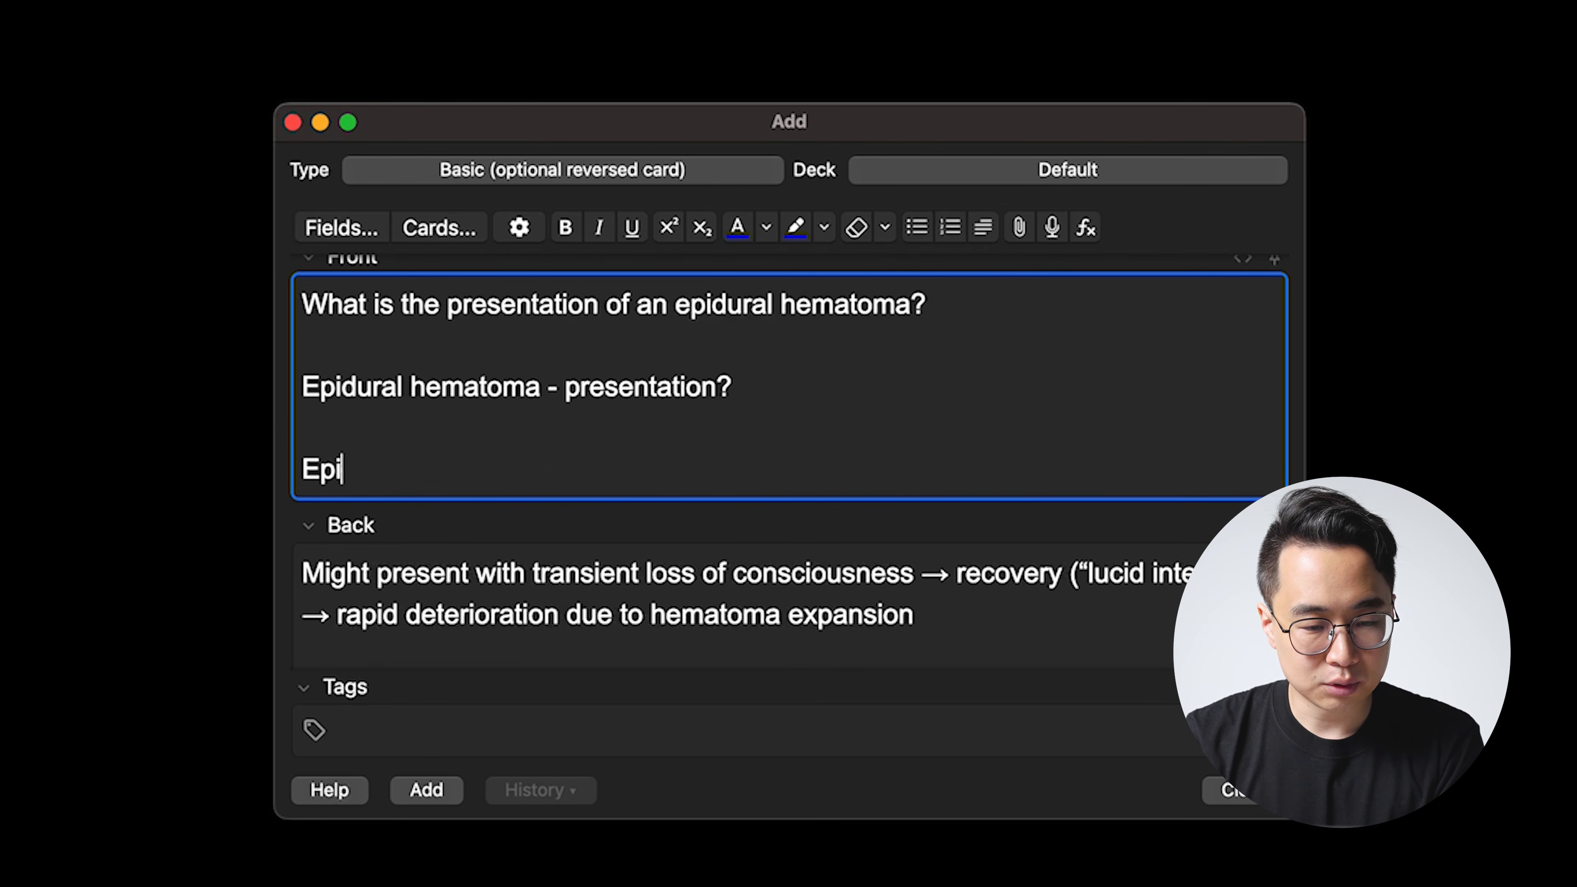
pyautogui.press('BackSpace')
pyautogui.press('BackSpace')
pyautogui.write('hema')
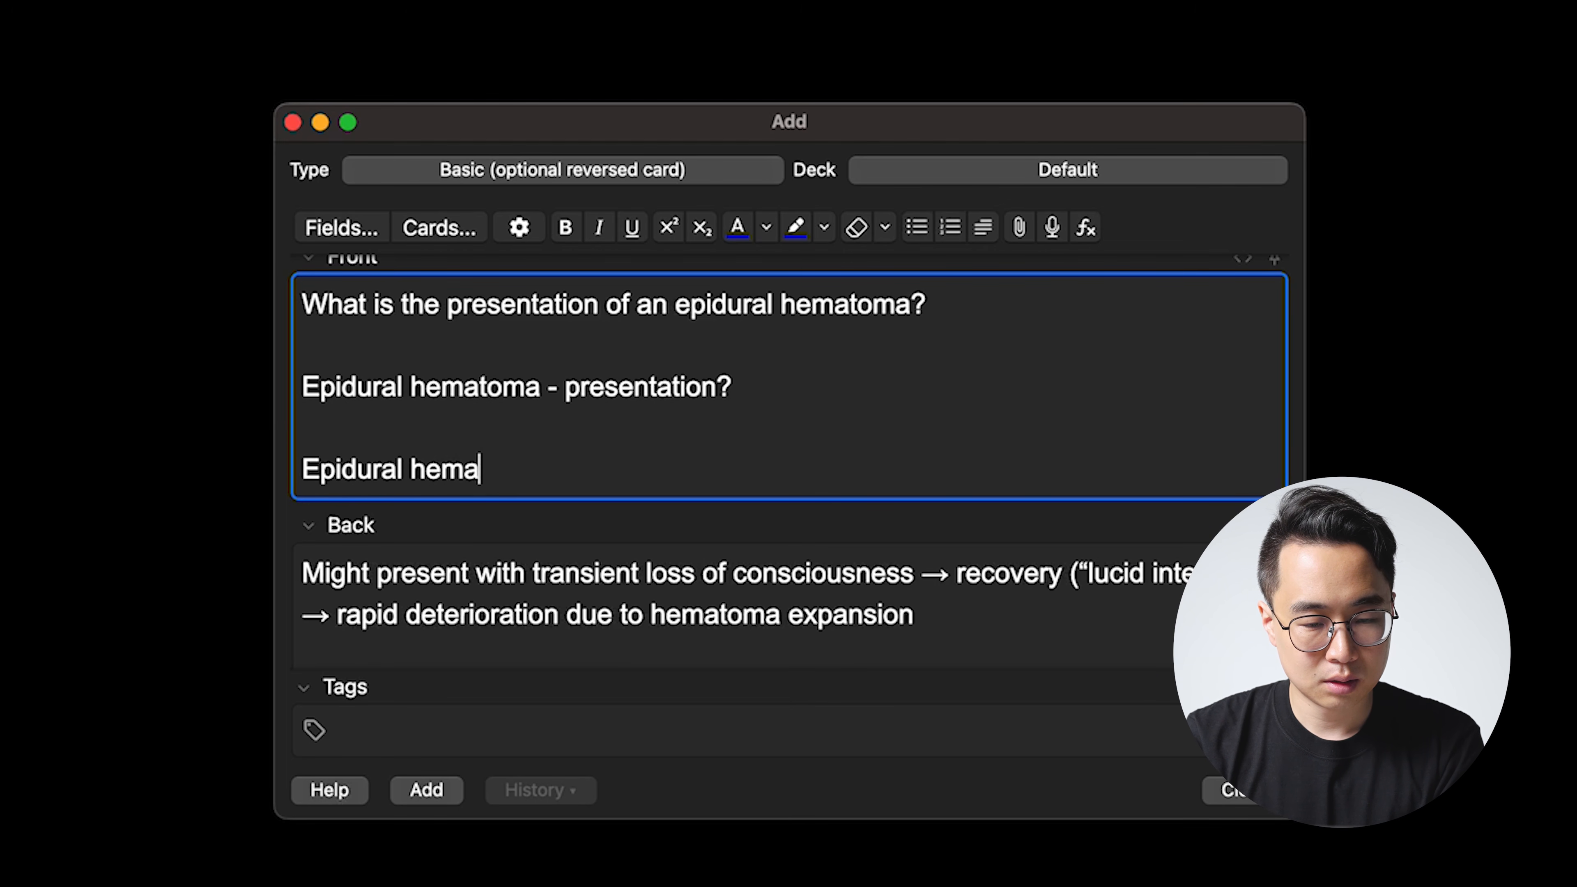
pyautogui.write('toma - pathophysiology?')
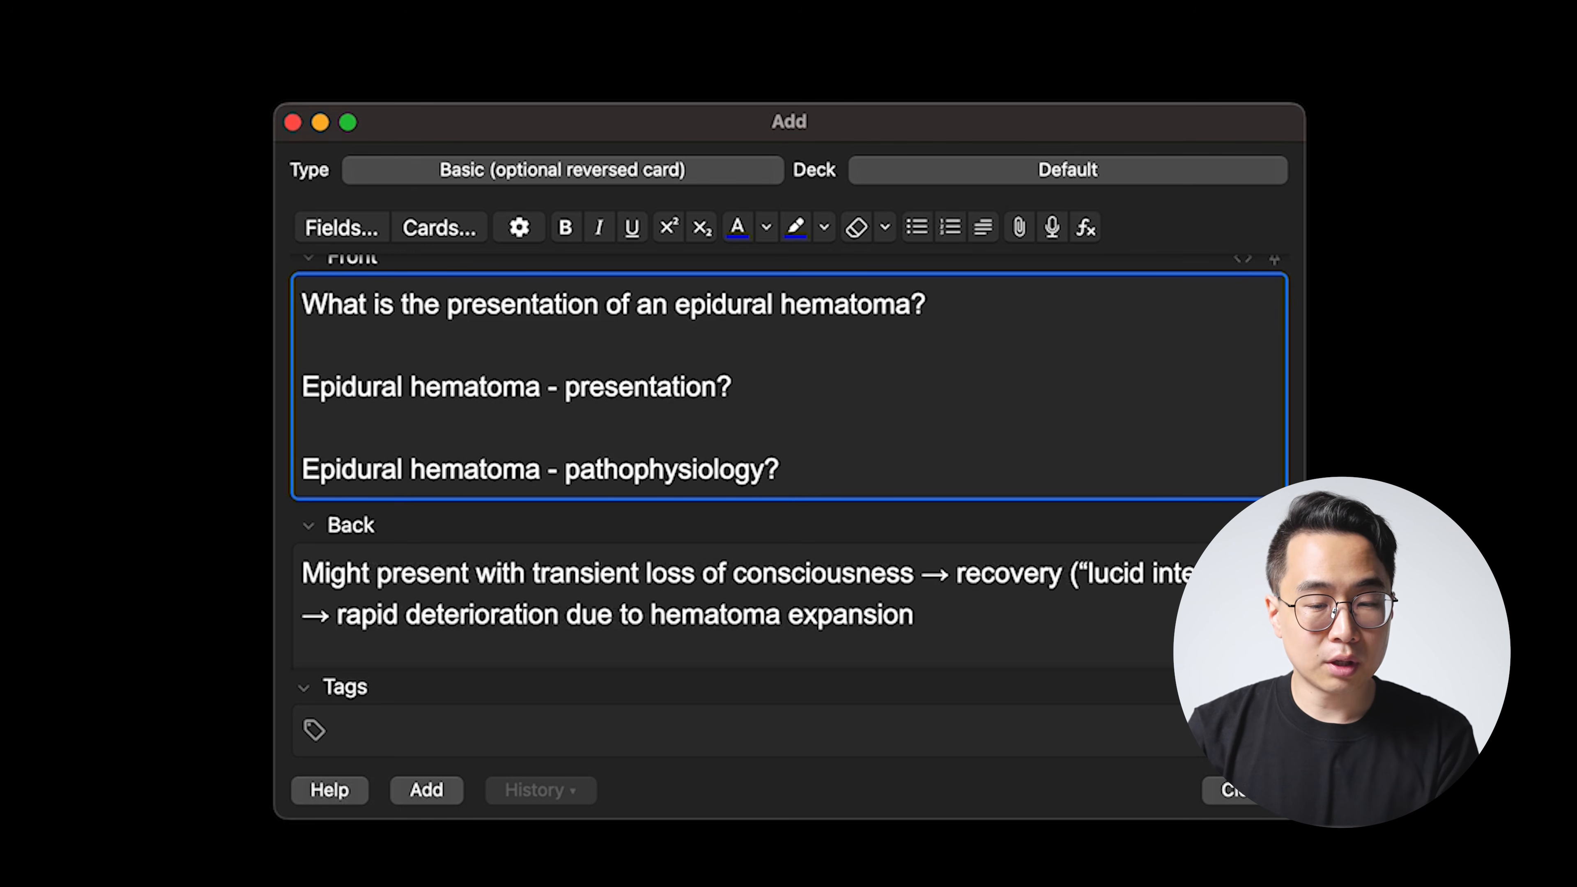
# Delete everything from the front text except the line "Epidural hematoma - presentation?"
pyautogui.press('Tab')
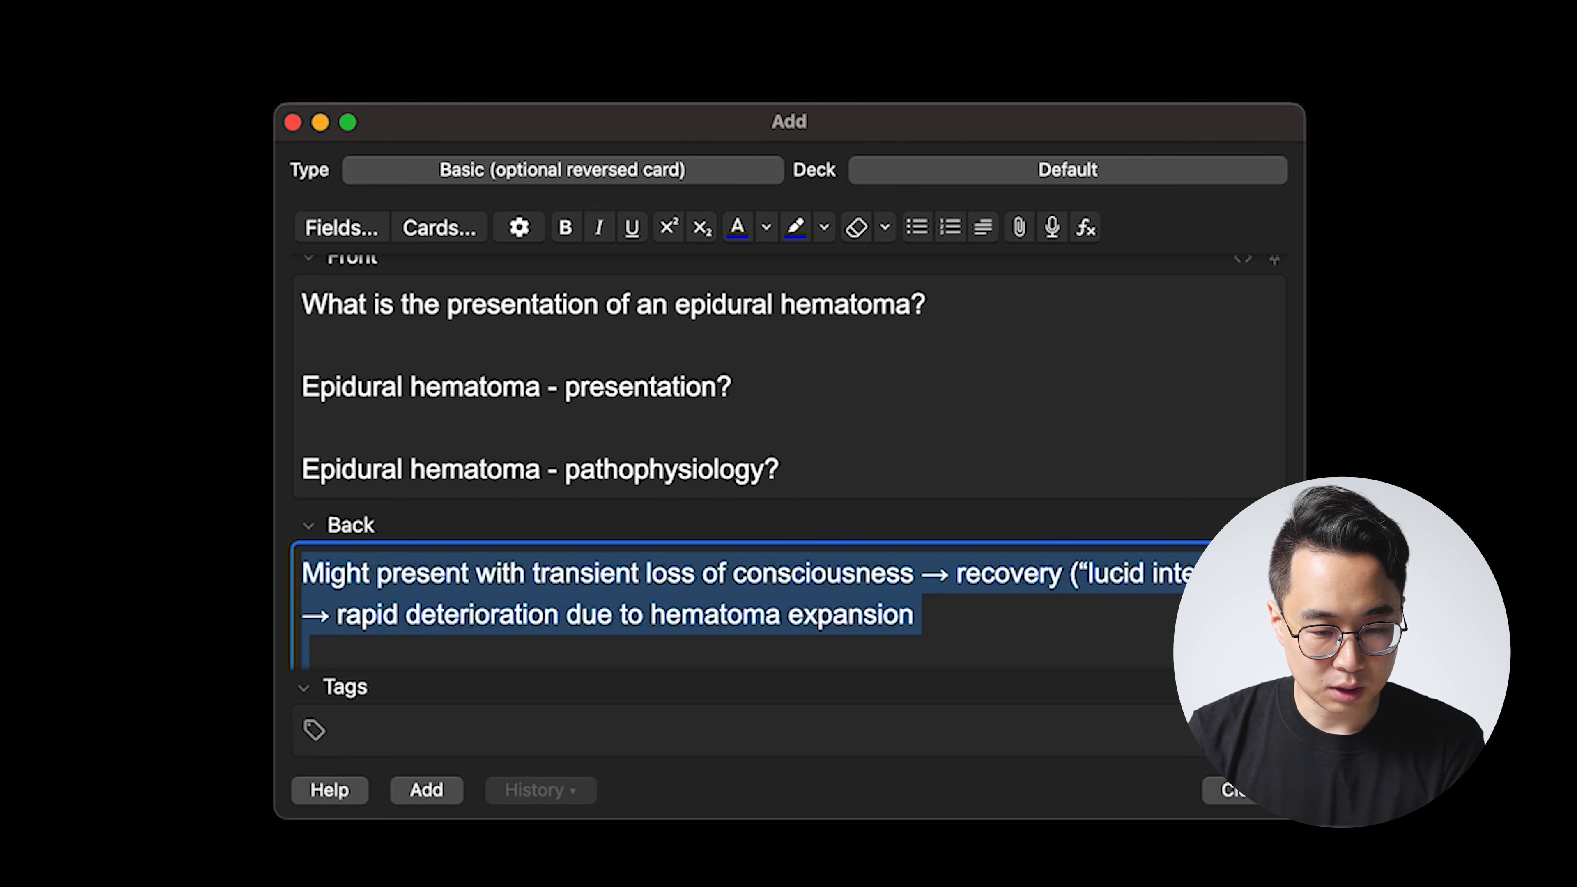
pyautogui.click(701, 391)
pyautogui.press('super+Left')
pyautogui.hotkey('shift', 'Up')
pyautogui.hotkey('shift', 'Up')
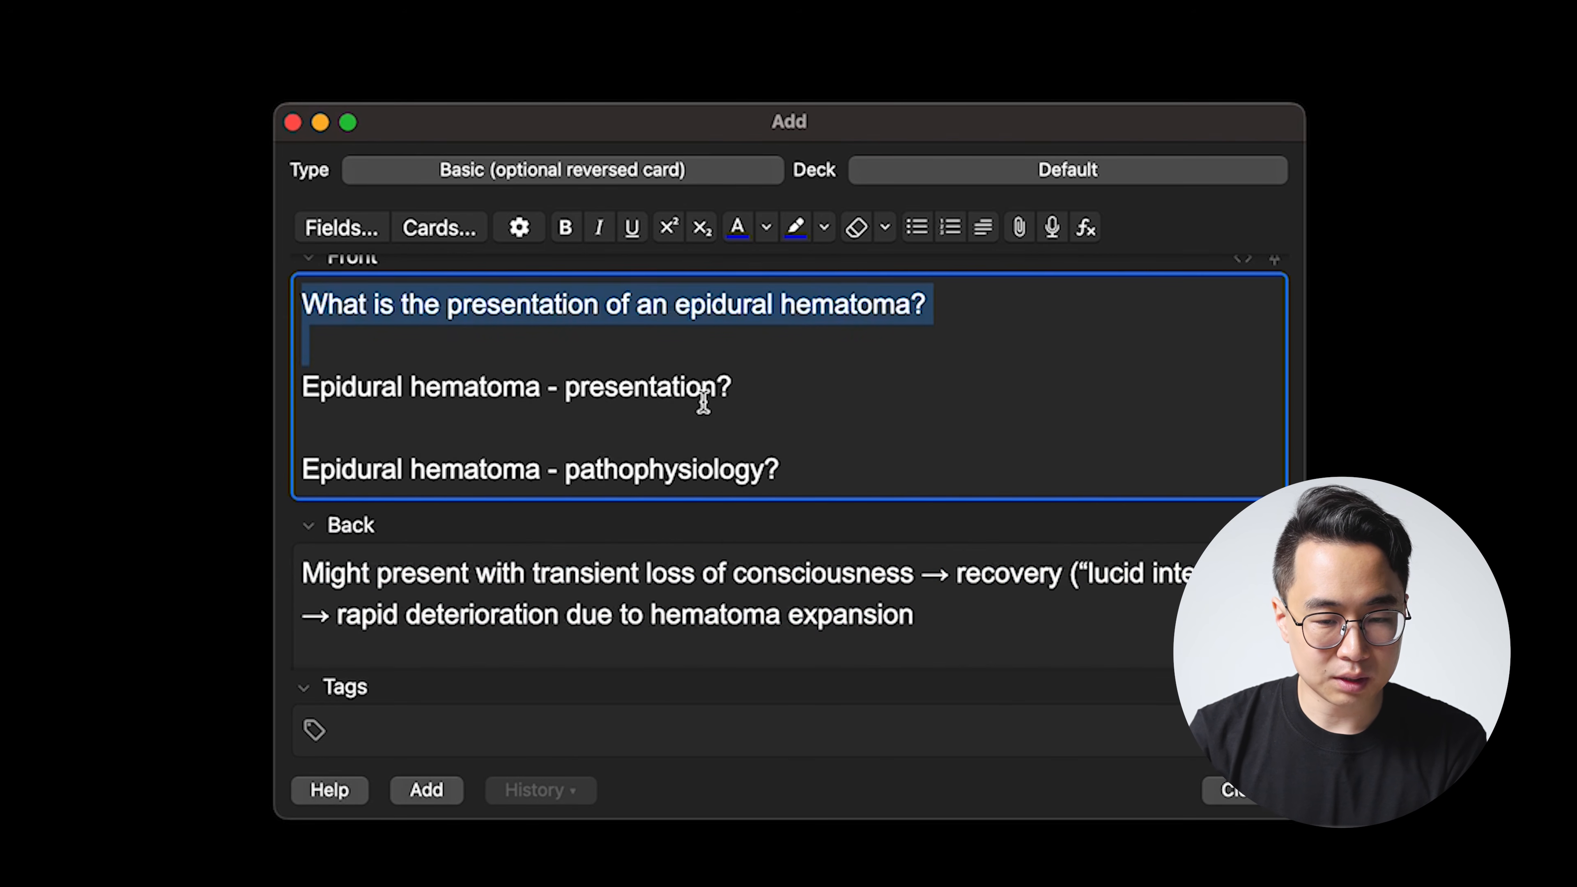
pyautogui.press('BackSpace')
pyautogui.press('shift+super+Down')
pyautogui.press('BackSpace')
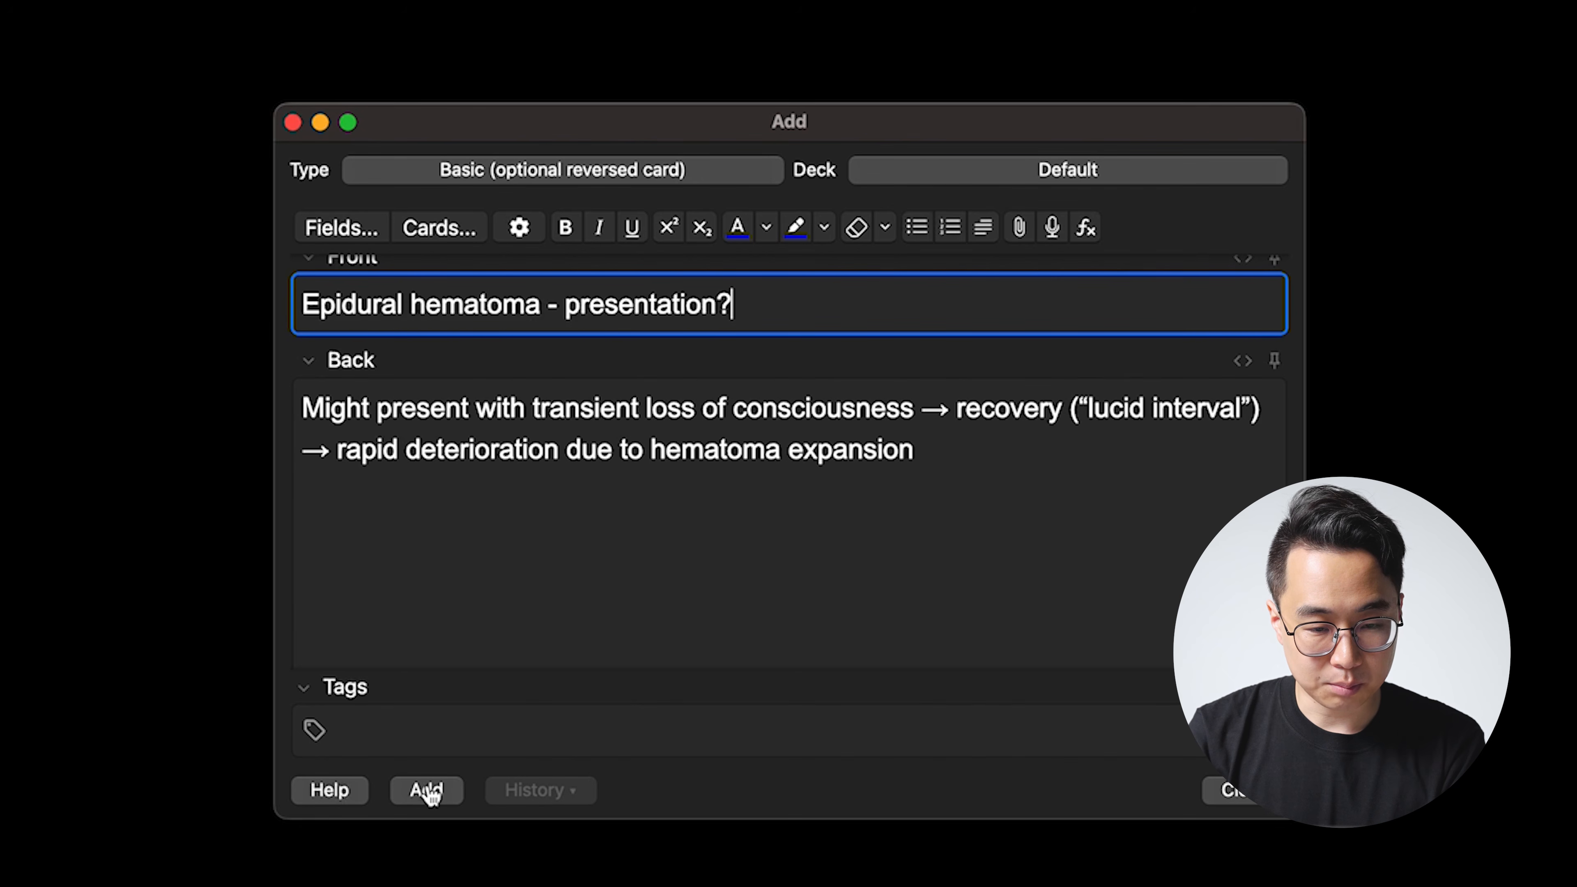
# Delete the "Rupture of middle meningeal artery" paragraph and the blank lines around it from the back text
pyautogui.scroll(-3, 524, 572)
pyautogui.scroll(-3, 521, 563)
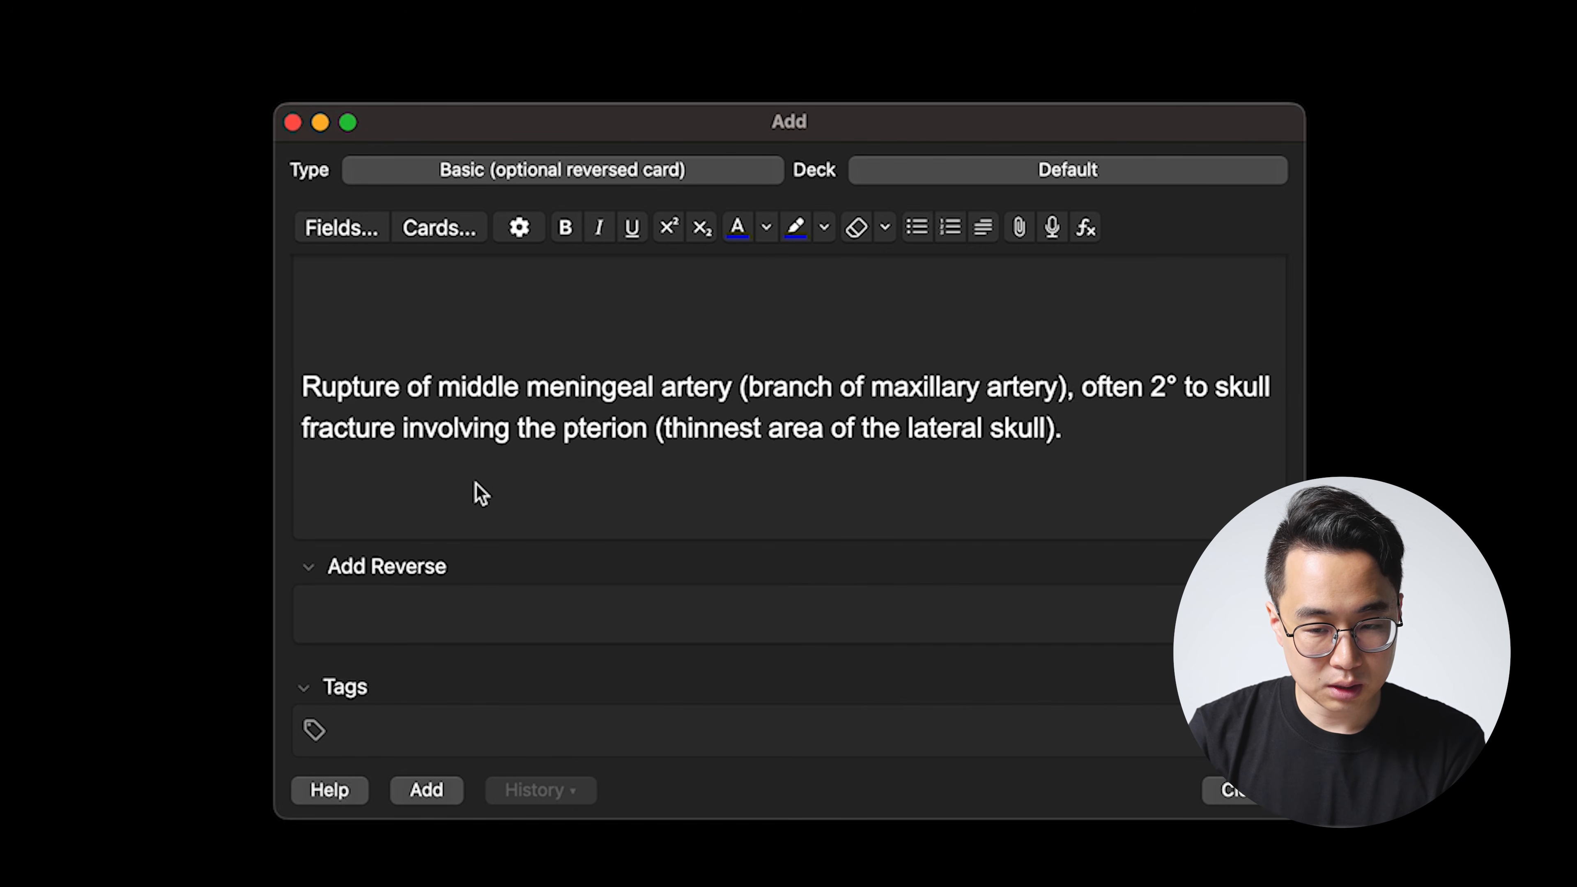
pyautogui.scroll(5, 476, 491)
pyautogui.click(509, 494)
pyautogui.press('super+a')
pyautogui.scroll(-2, 520, 498)
pyautogui.scroll(-3, 516, 489)
pyautogui.click(554, 321)
pyautogui.scroll(5, 557, 329)
pyautogui.click(951, 477)
pyautogui.press('super+shift+Down')
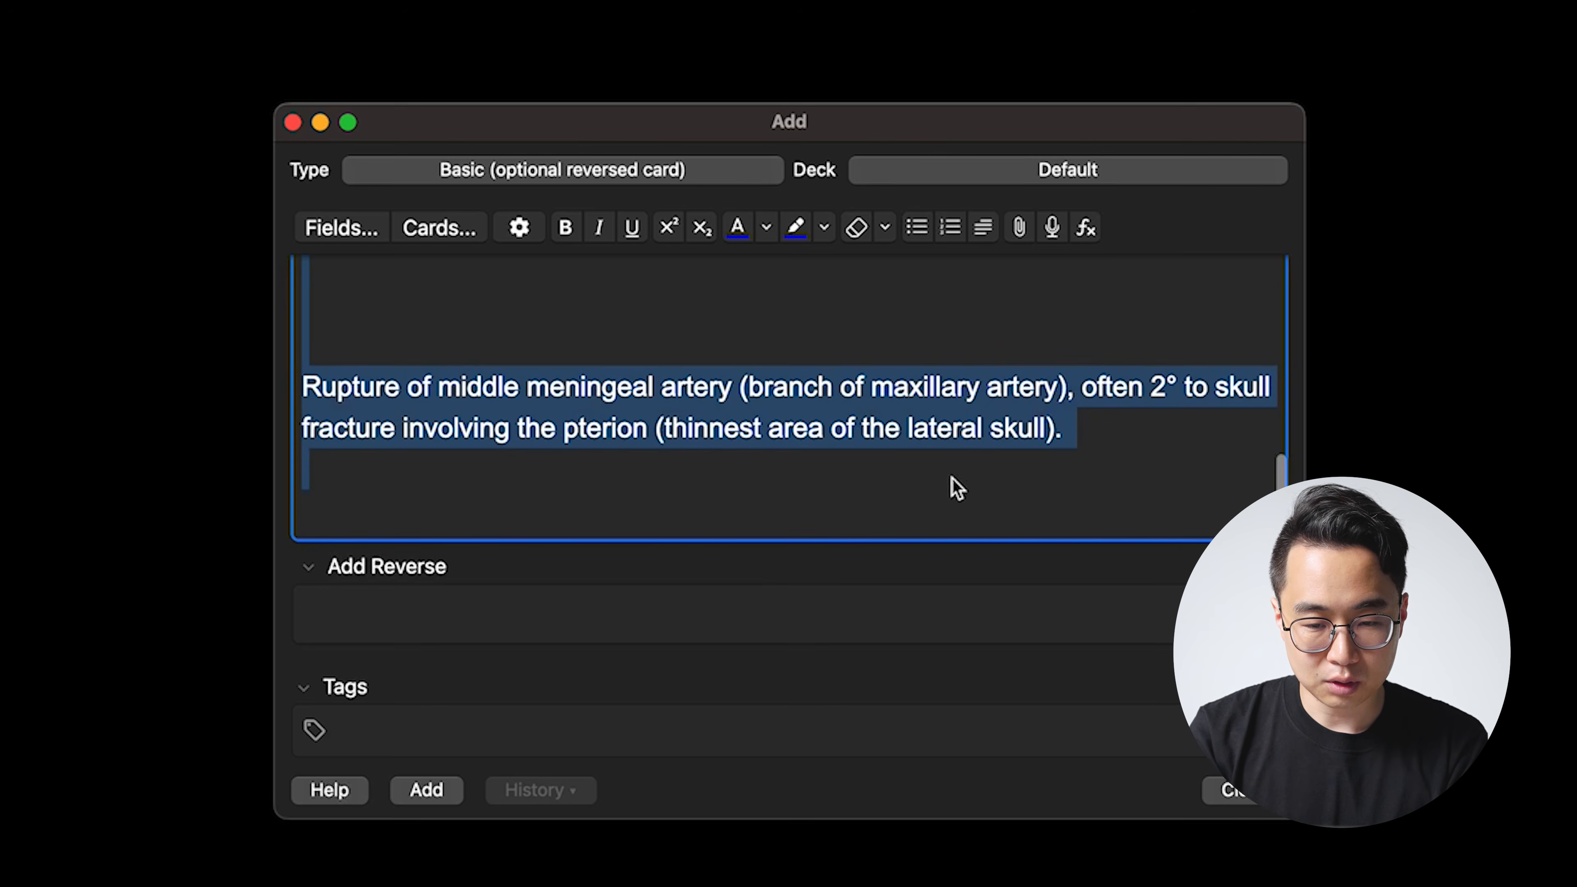
pyautogui.press('BackSpace')
# Enable the reversed card by entering "y", and append "Condition?" two lines below the back text
pyautogui.click(511, 576)
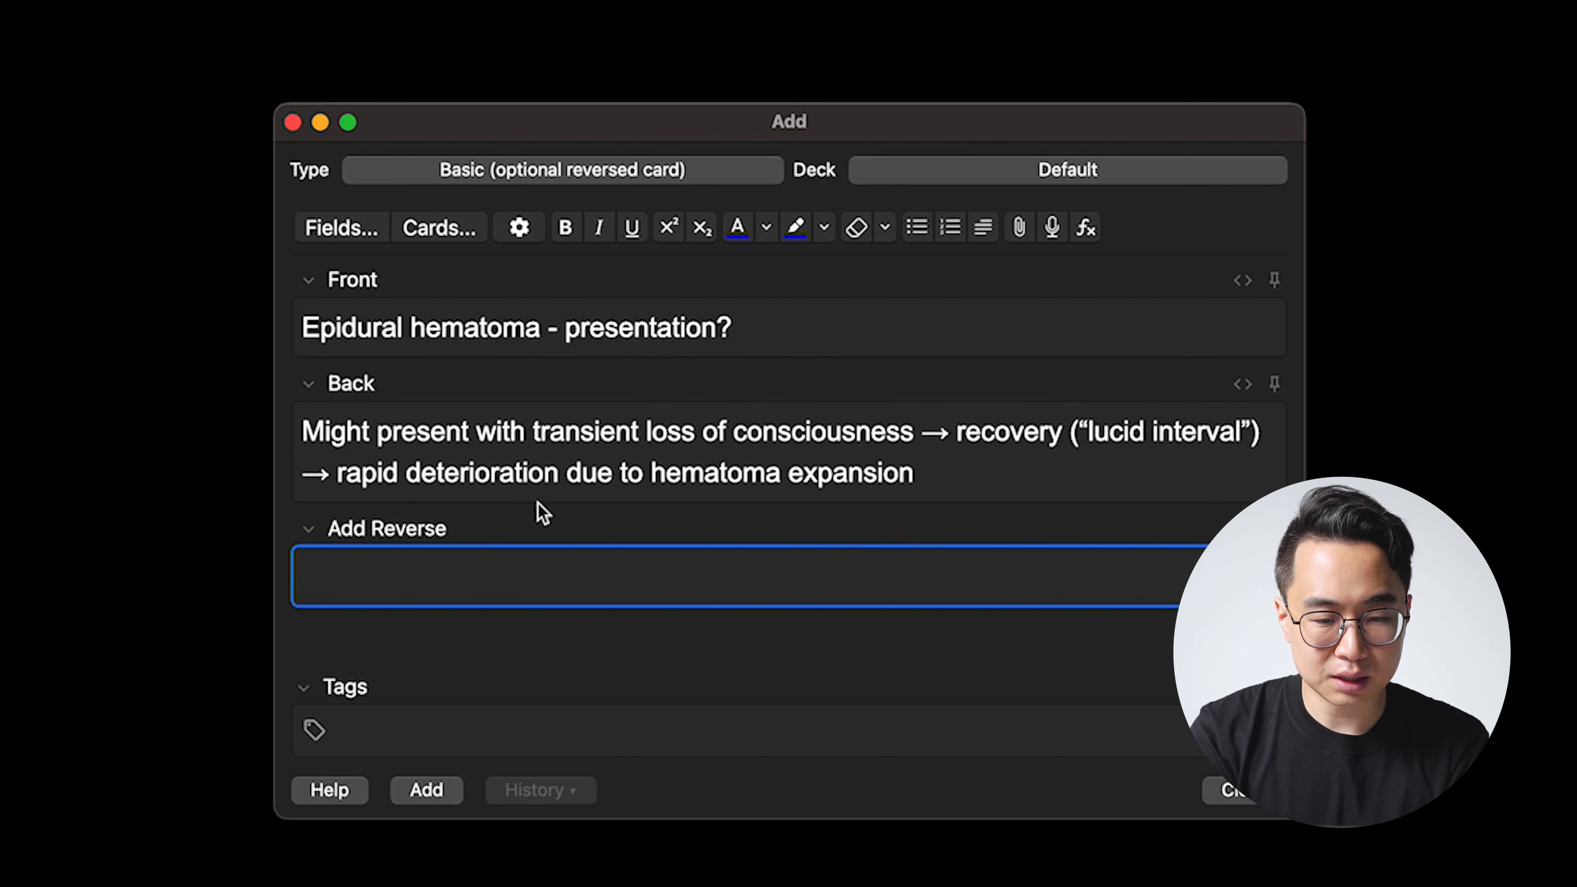
pyautogui.write('y')
pyautogui.click(1107, 477)
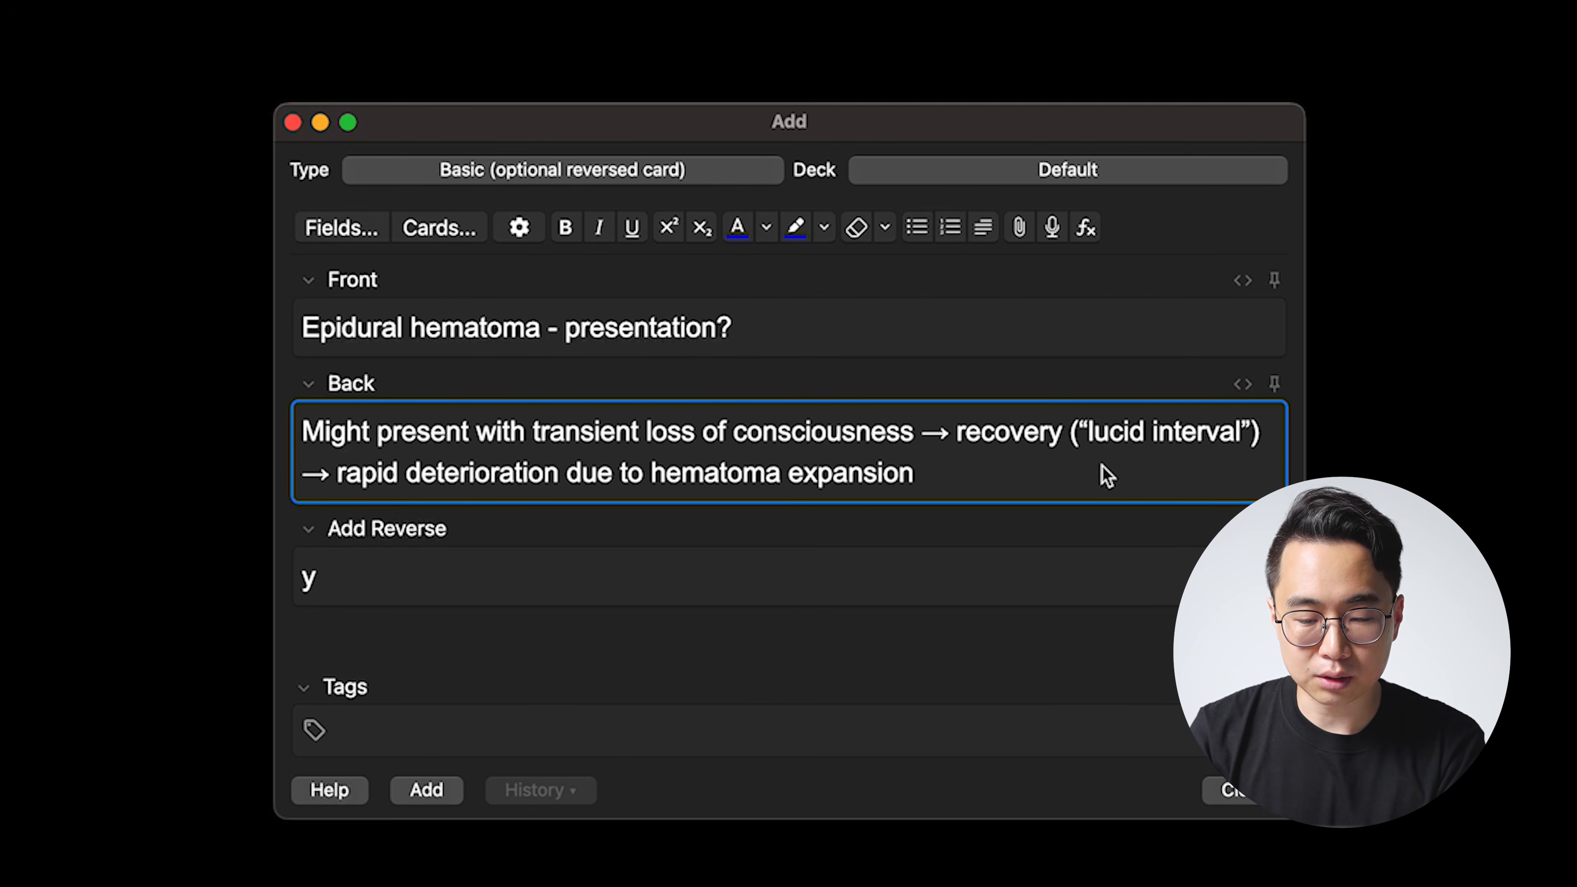
pyautogui.press('Return')
pyautogui.press('Return')
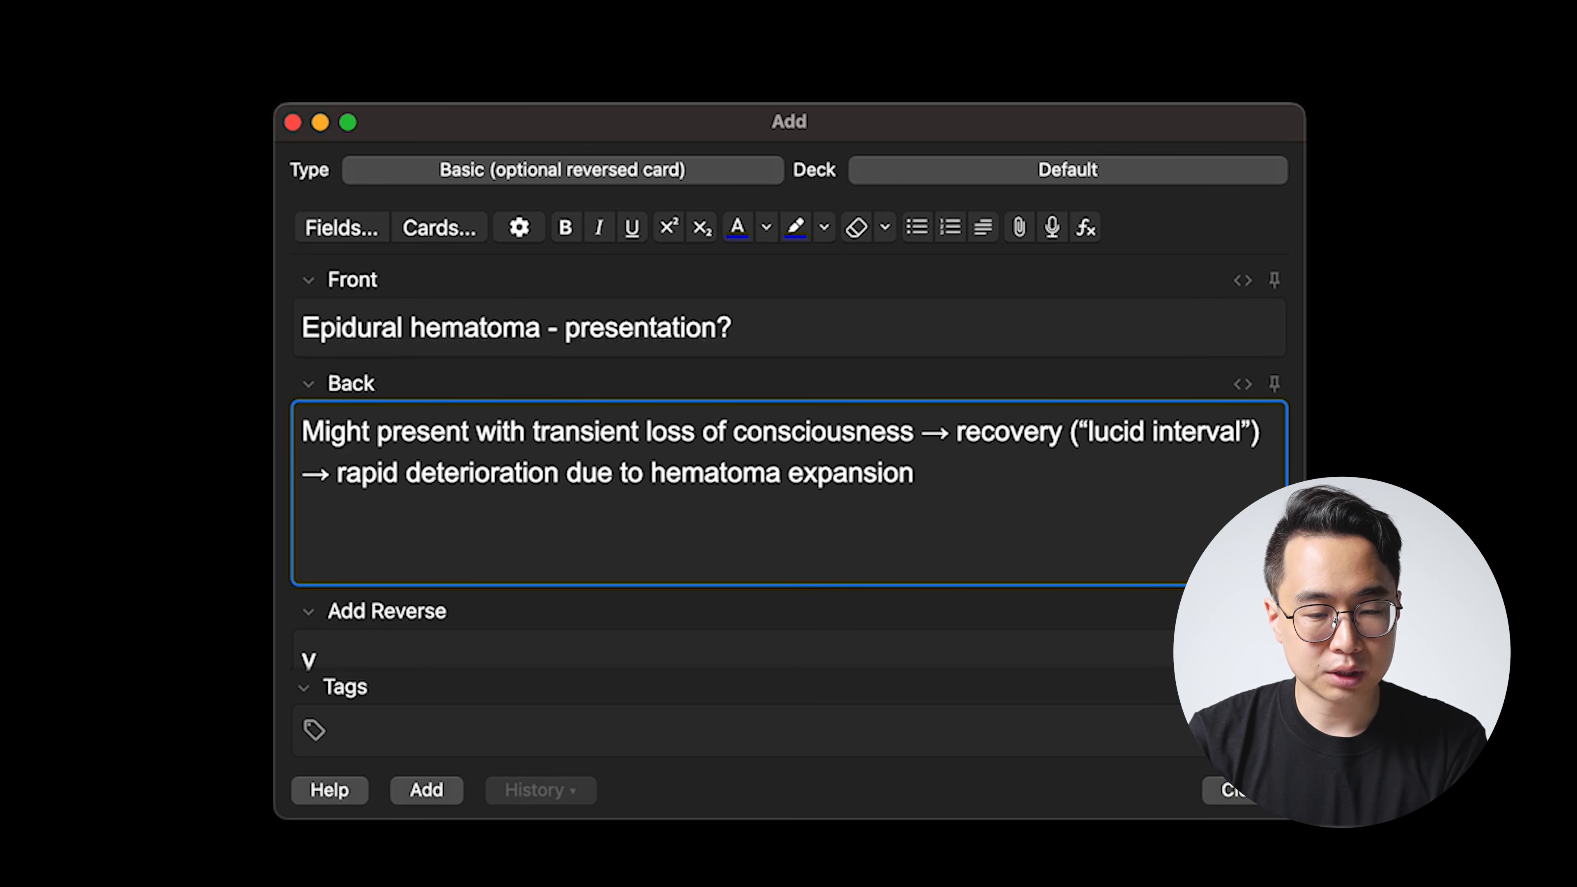
pyautogui.write('Condition?')
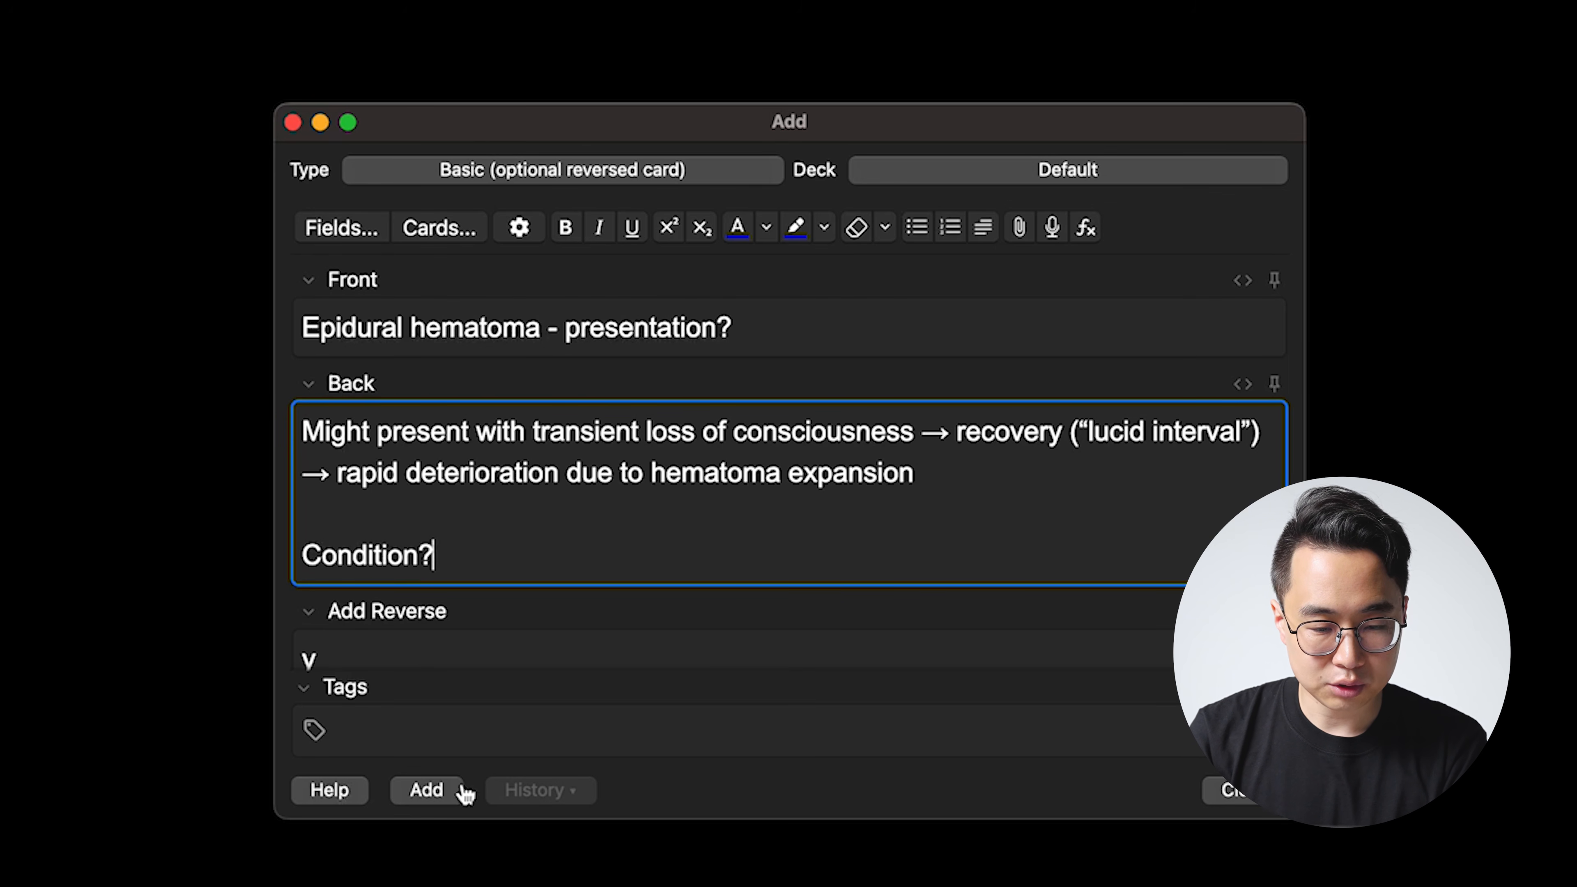
# Add the note to the deck and open a preview of its first card from the note history
pyautogui.click(420, 801)
pyautogui.click(620, 790)
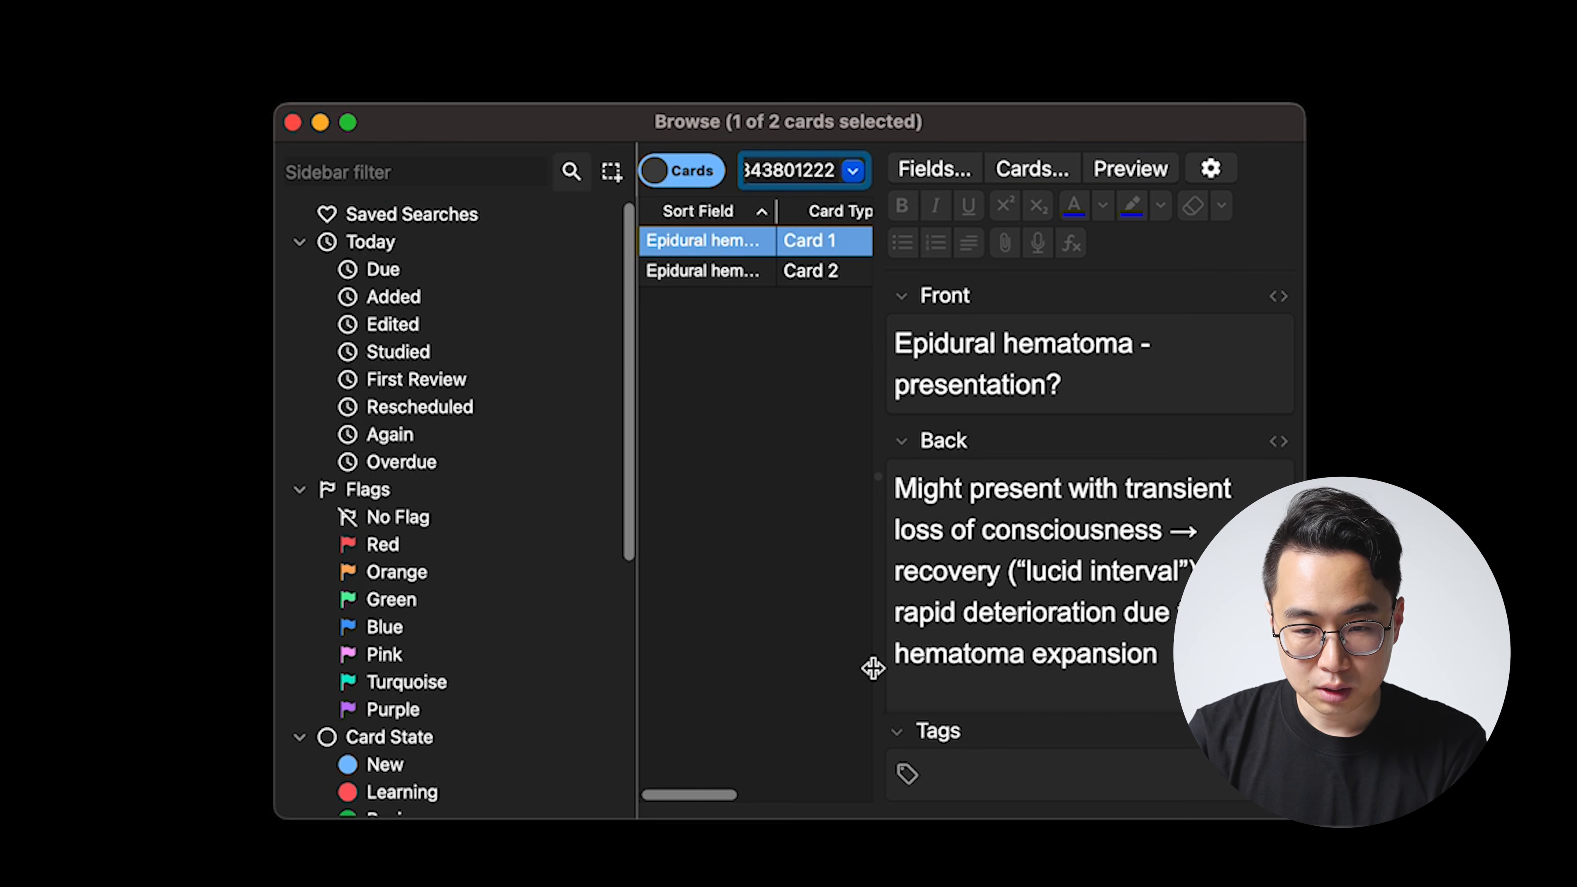
pyautogui.click(1124, 168)
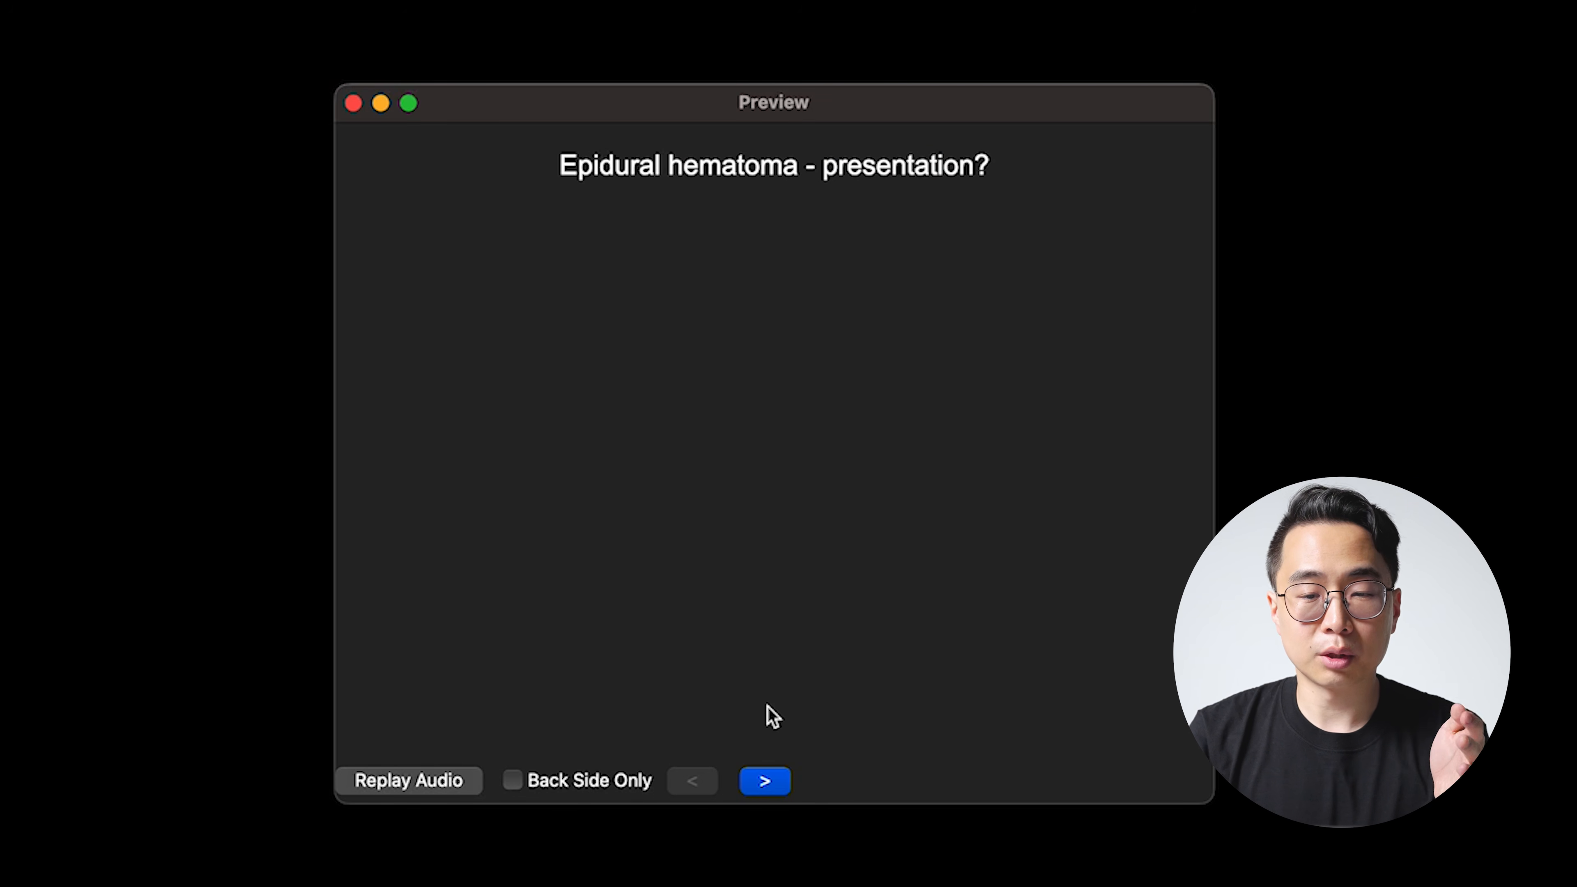
# Examine the question and answer sides of the presentation card and its reversed card in the preview
pyautogui.click(765, 781)
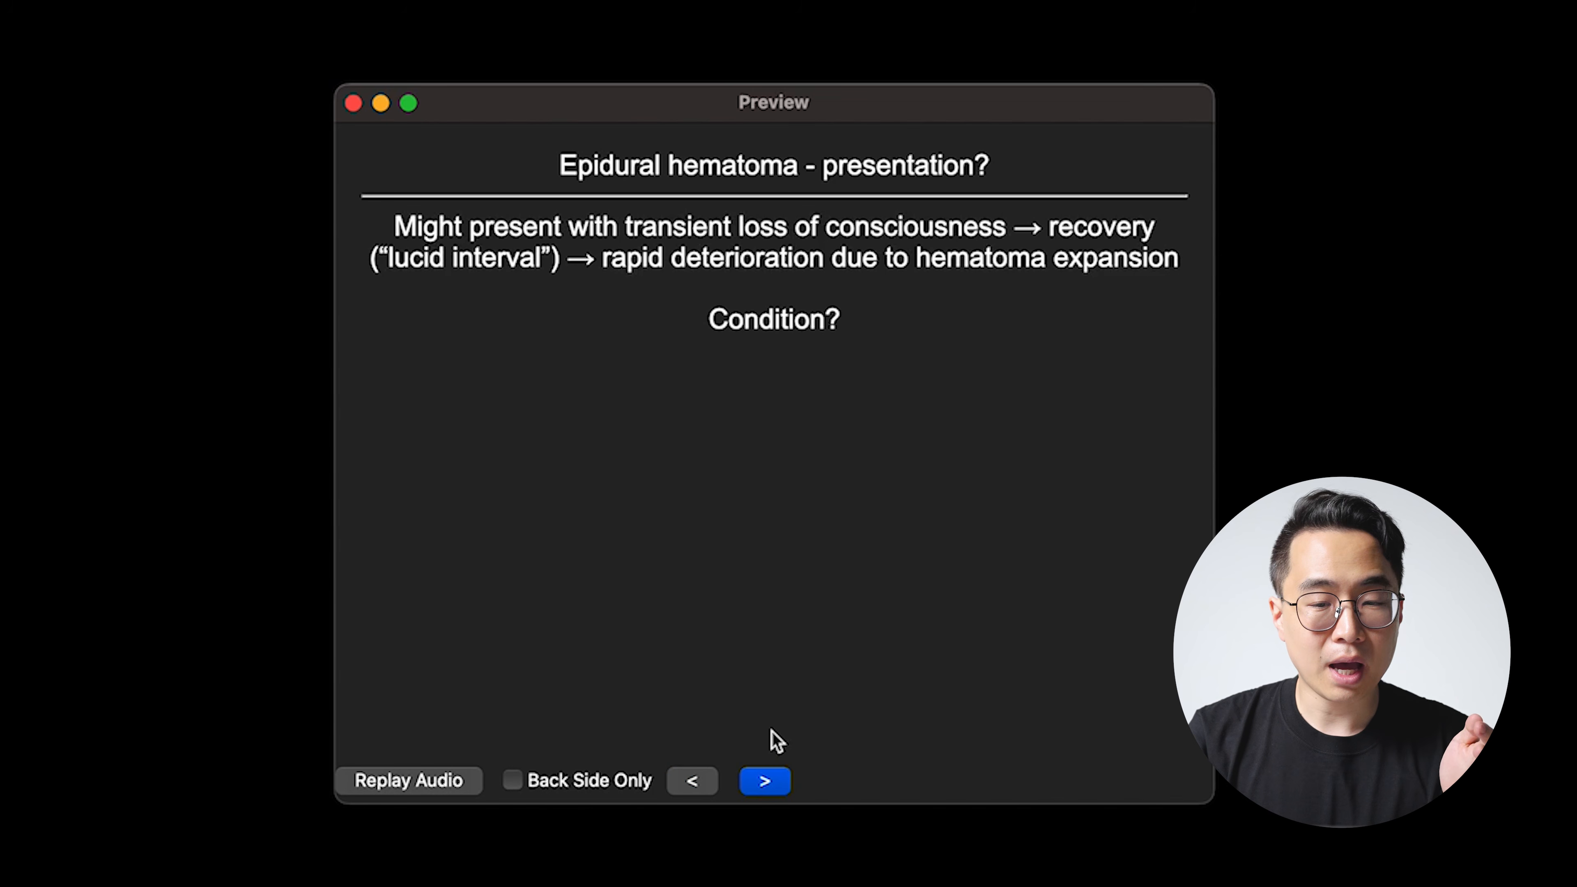
pyautogui.moveTo(406, 224); pyautogui.dragTo(1155, 239)
pyautogui.click(1128, 254)
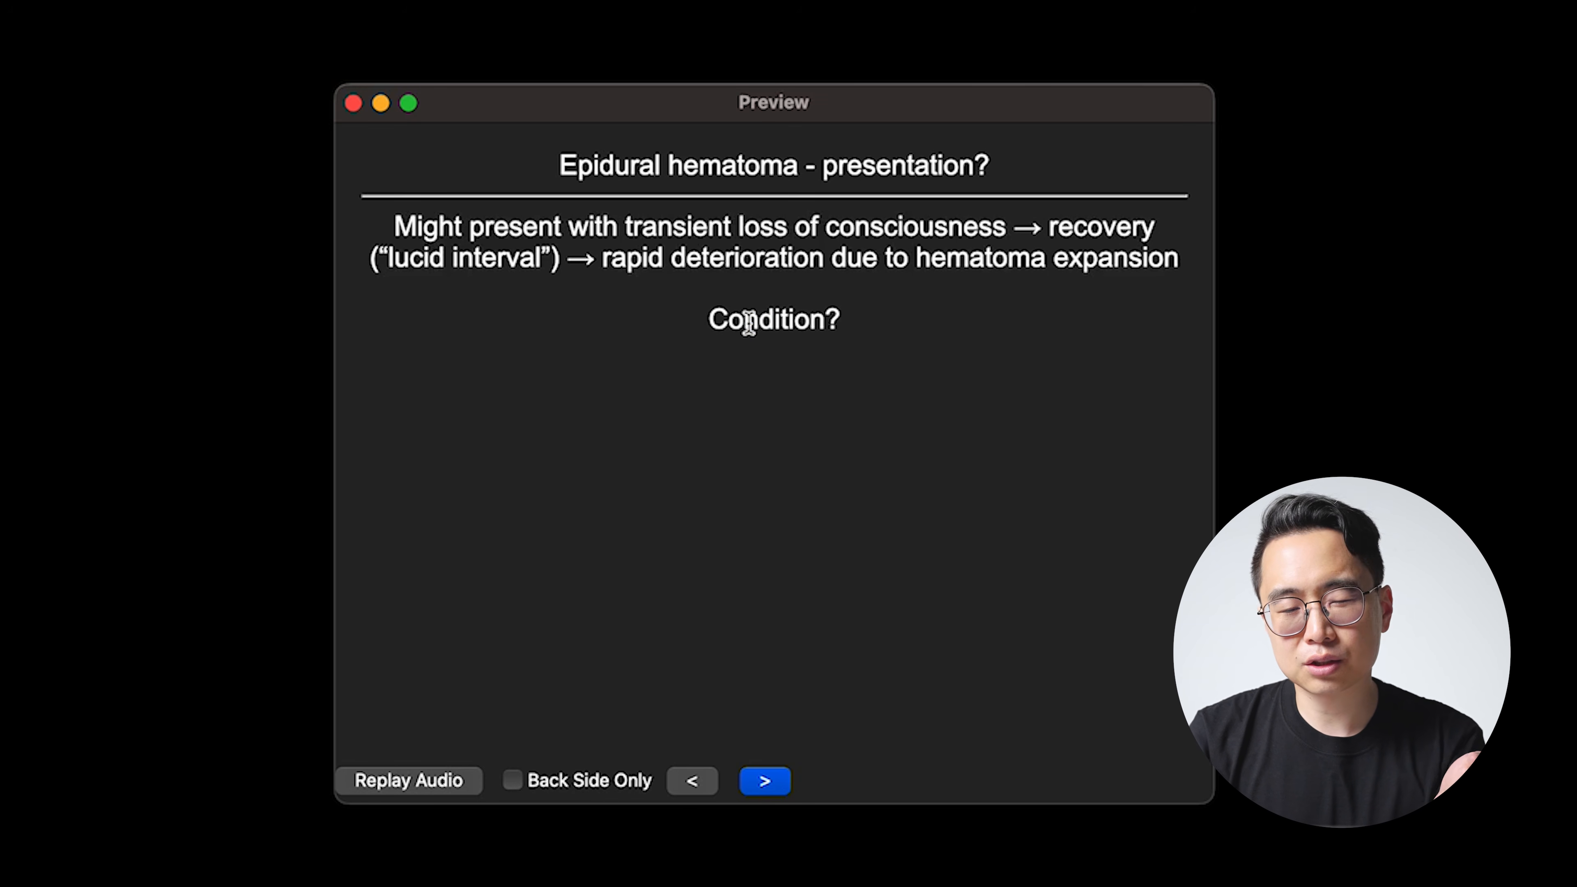
pyautogui.moveTo(749, 323); pyautogui.dragTo(884, 334)
pyautogui.click(884, 334)
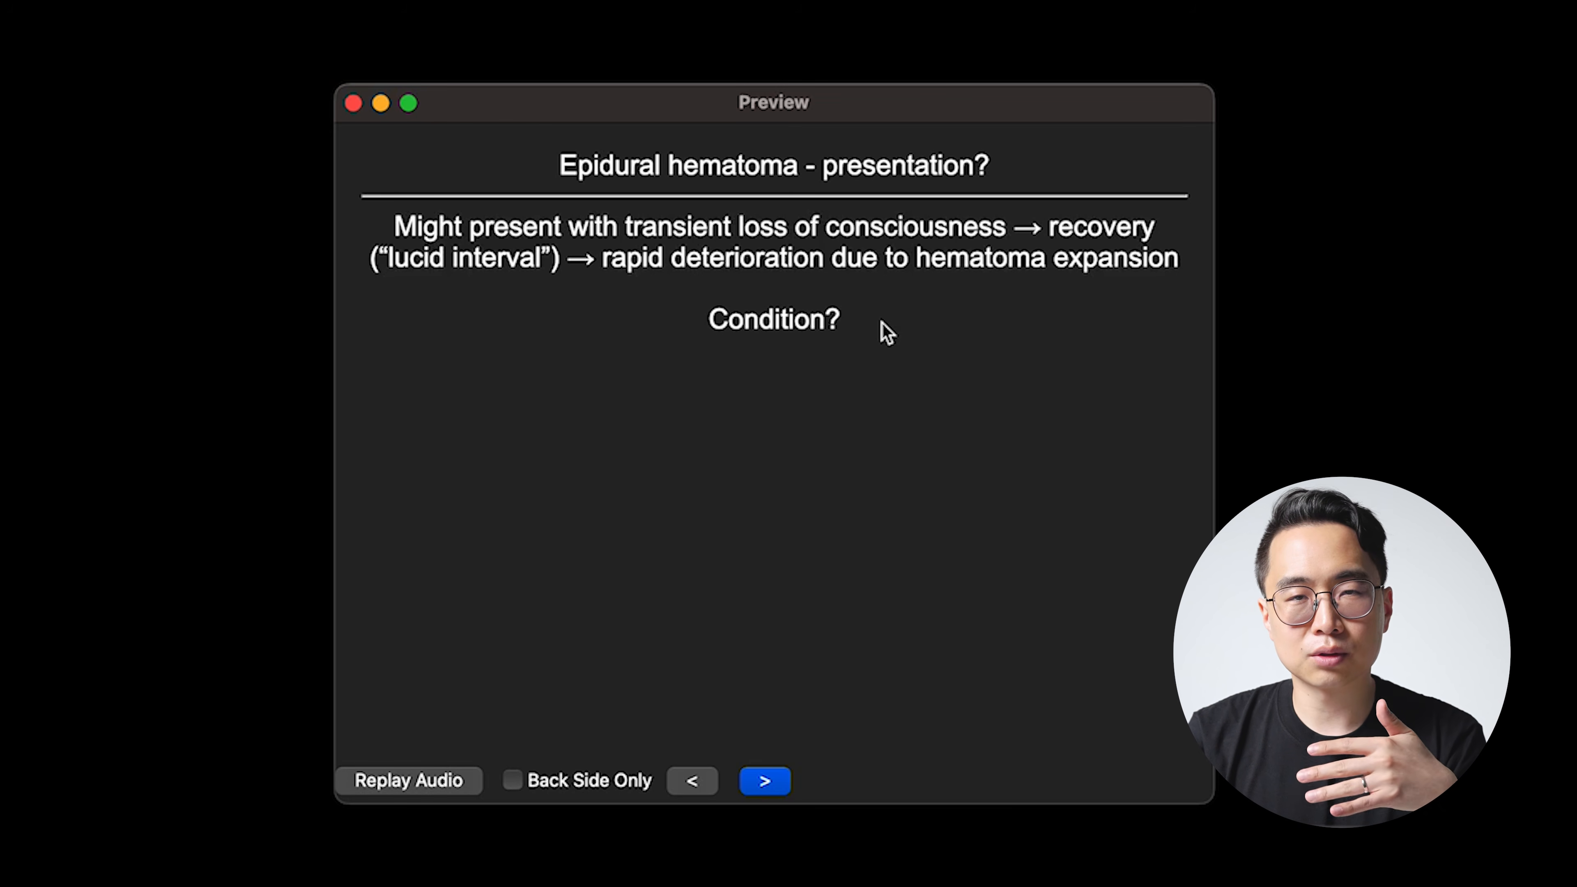
pyautogui.click(764, 780)
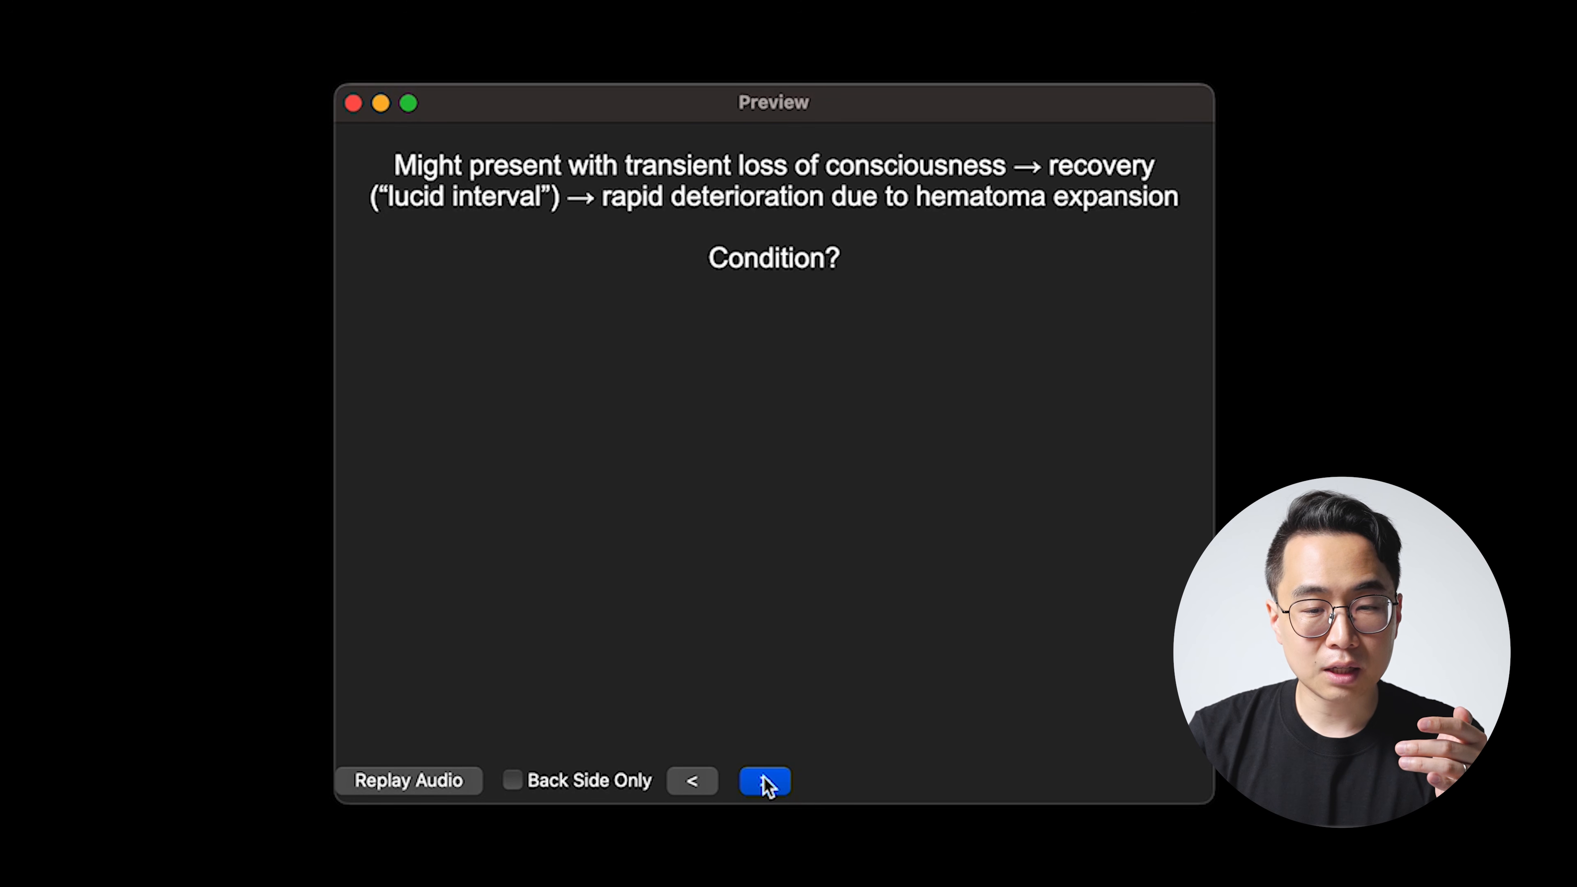
pyautogui.moveTo(397, 165); pyautogui.dragTo(1117, 196)
pyautogui.click(1134, 198)
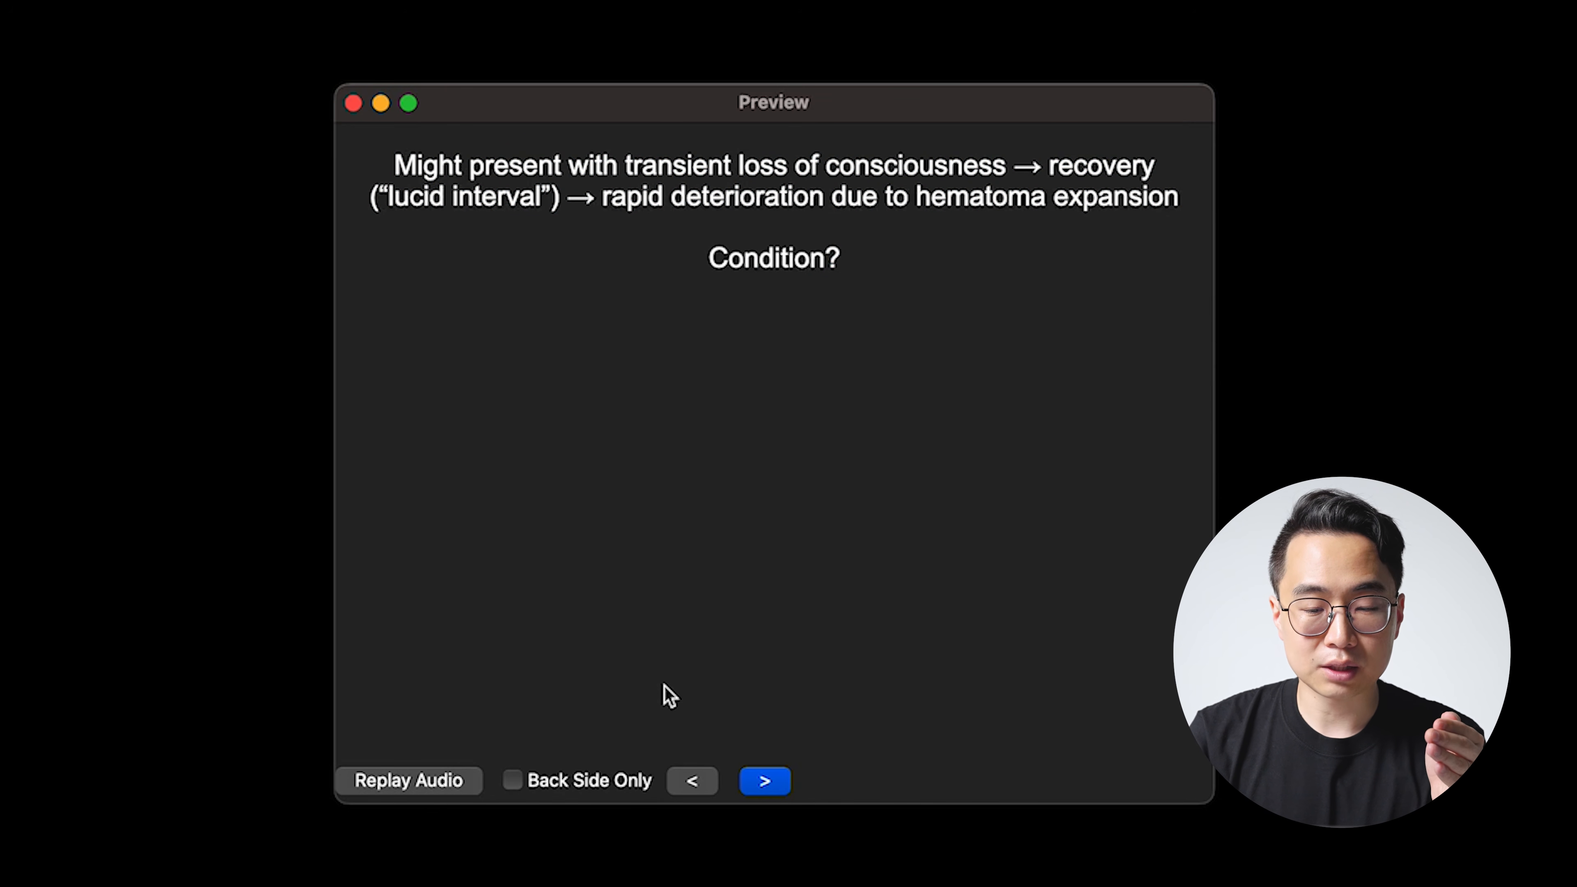
pyautogui.click(765, 780)
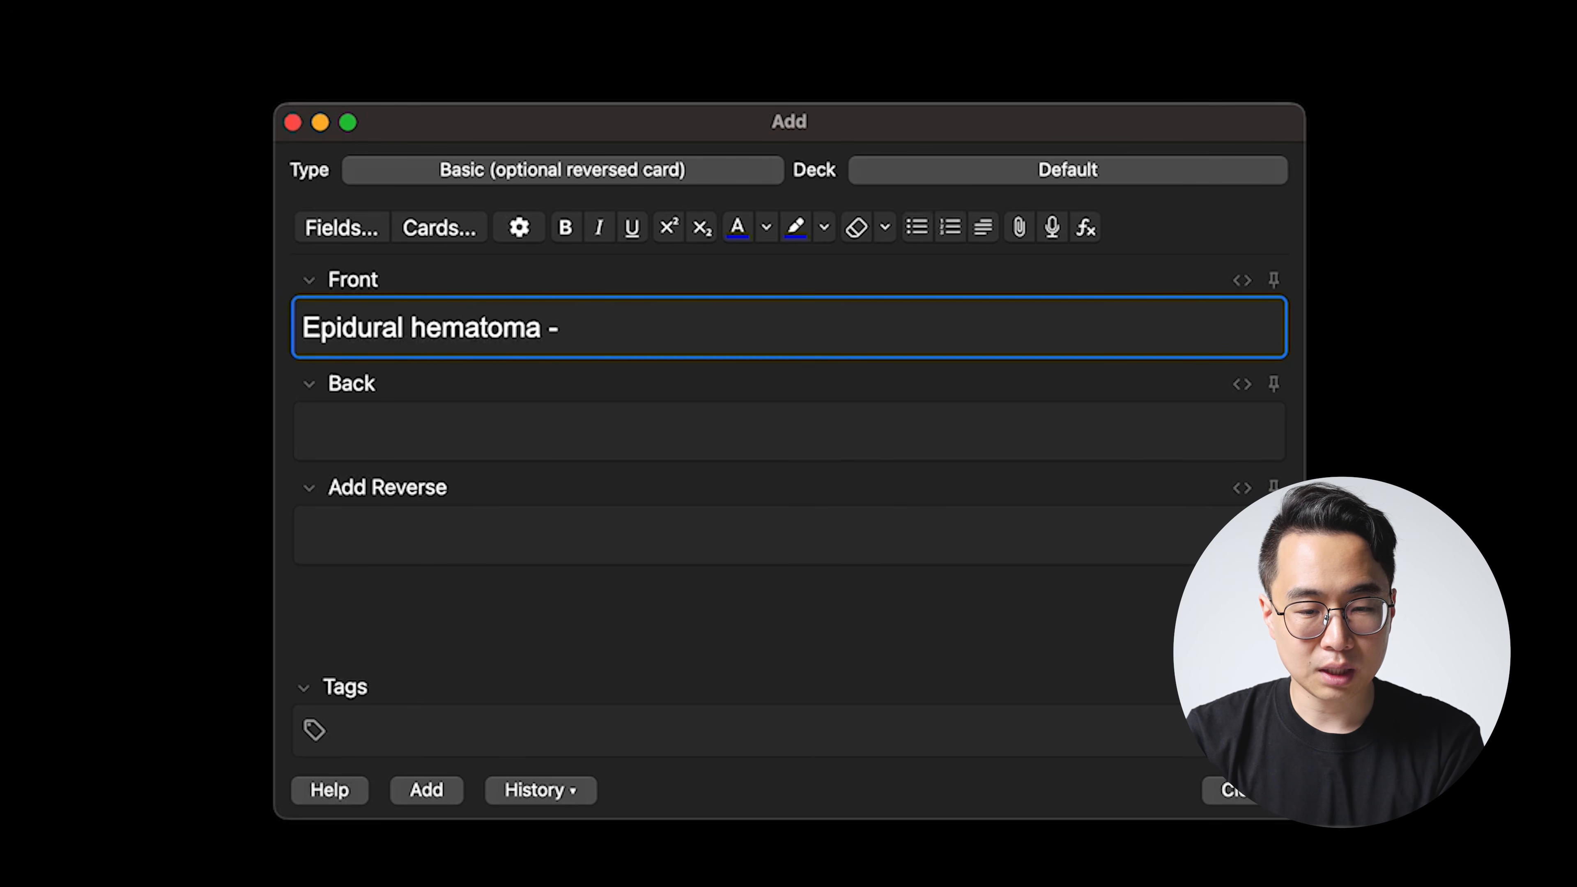
pyautogui.write('presn')
pyautogui.write('ntation')
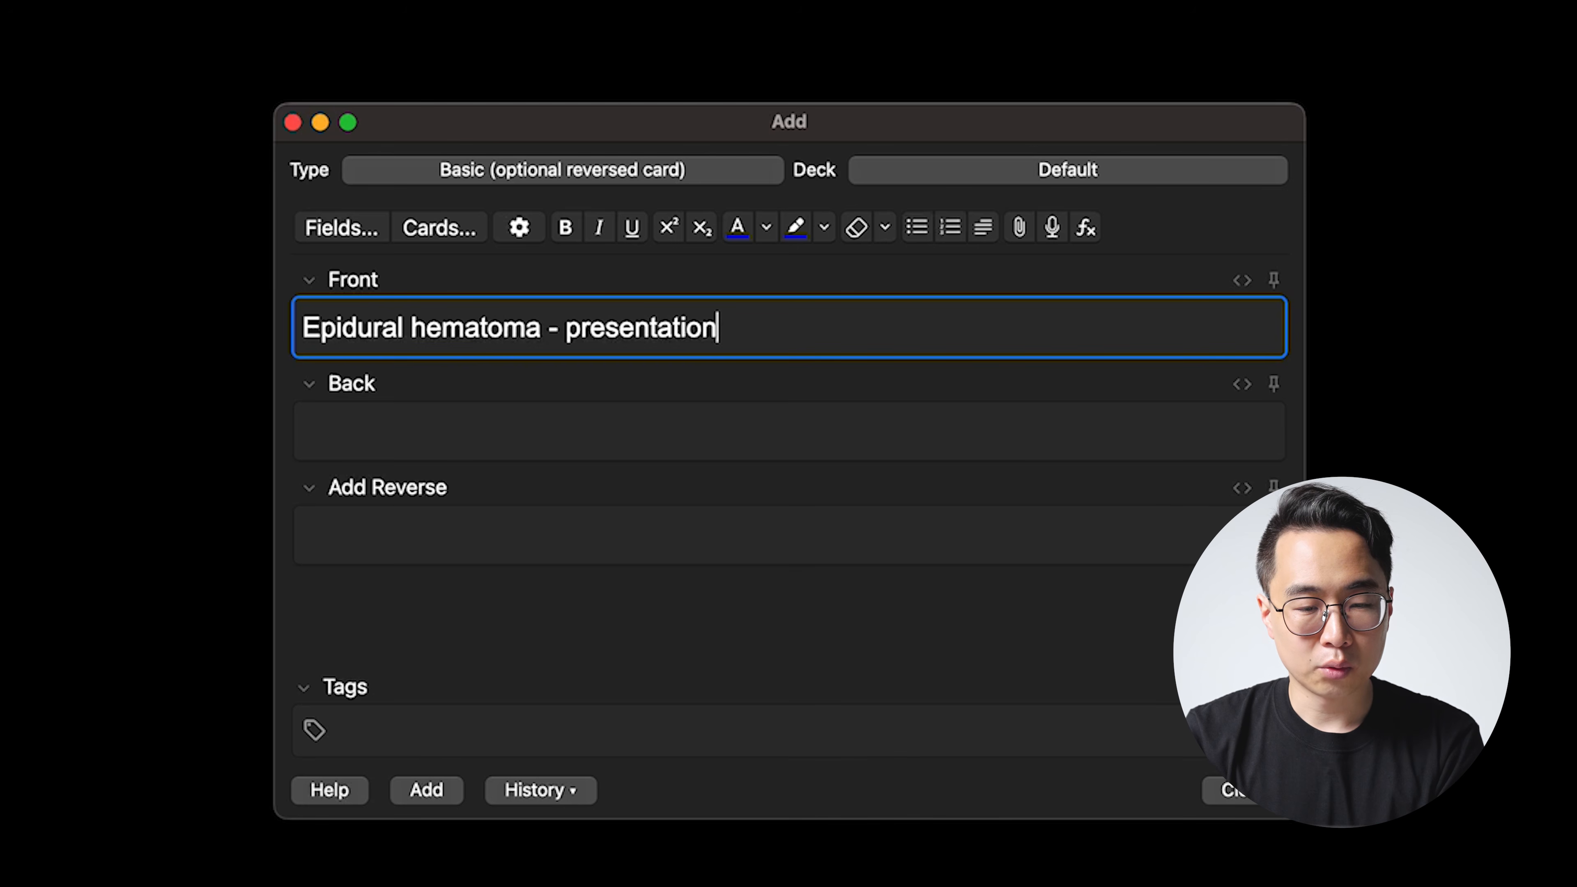
pyautogui.press('Return')
pyautogui.press('Return')
pyautogui.press('shift+super+Right')
pyautogui.press('super+c')
pyautogui.press('Down')
pyautogui.press('Down')
pyautogui.press('super+v')
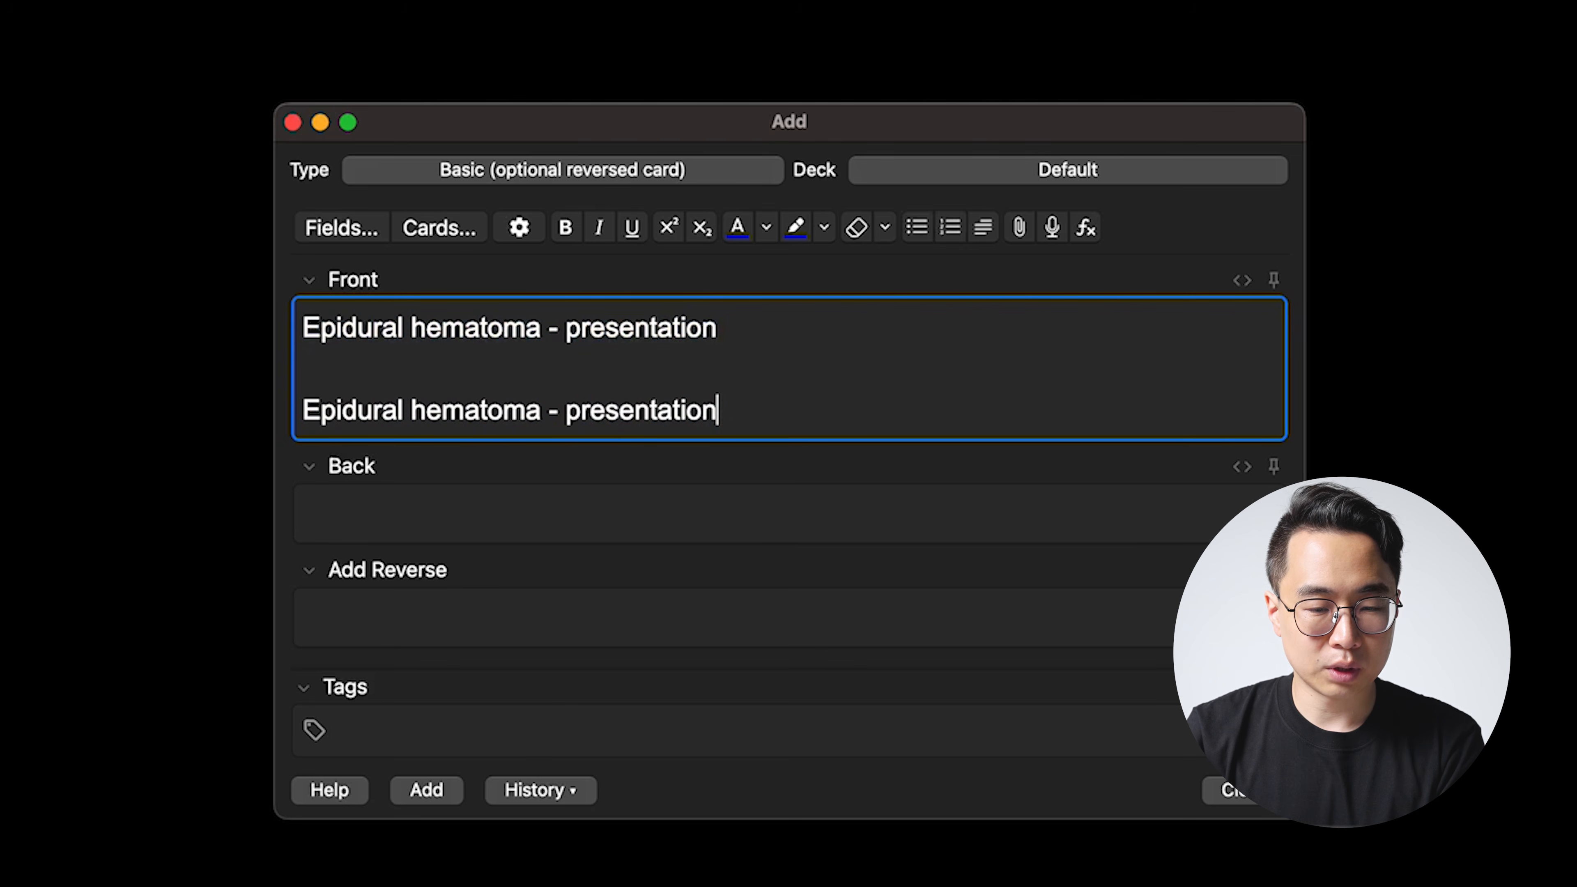
pyautogui.press('super+z')
pyautogui.press('super+z')
pyautogui.press('super+z')
# Complete the first front line of the new note so it reads "Epidural hematoma - presentation"
pyautogui.write('entation')
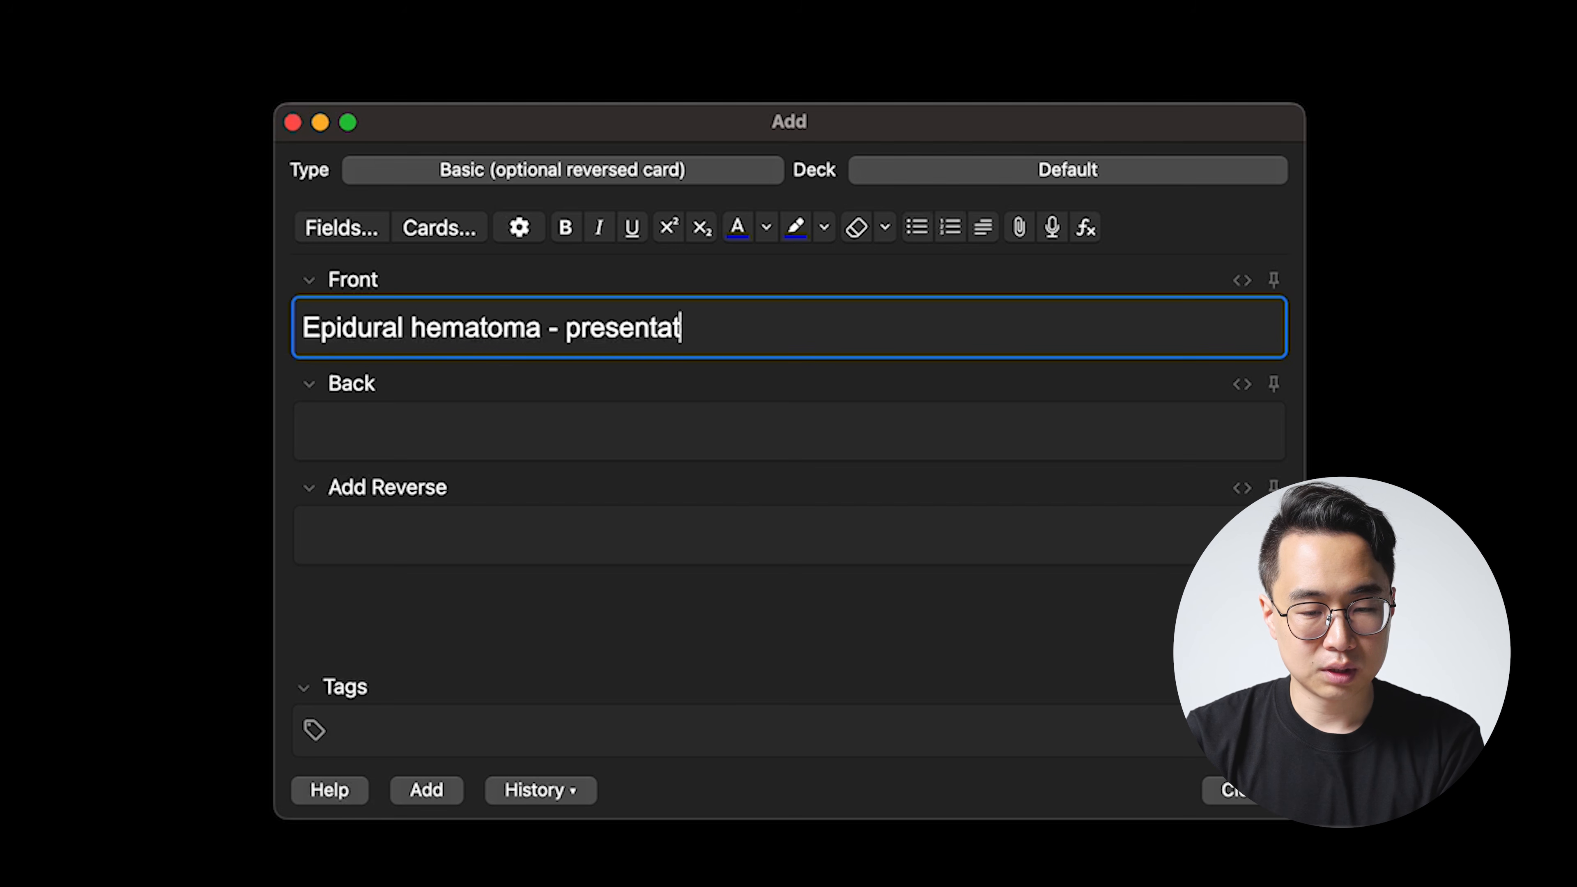
pyautogui.press('BackSpace')
pyautogui.press('BackSpace')
pyautogui.press('BackSpace')
pyautogui.write('tation')
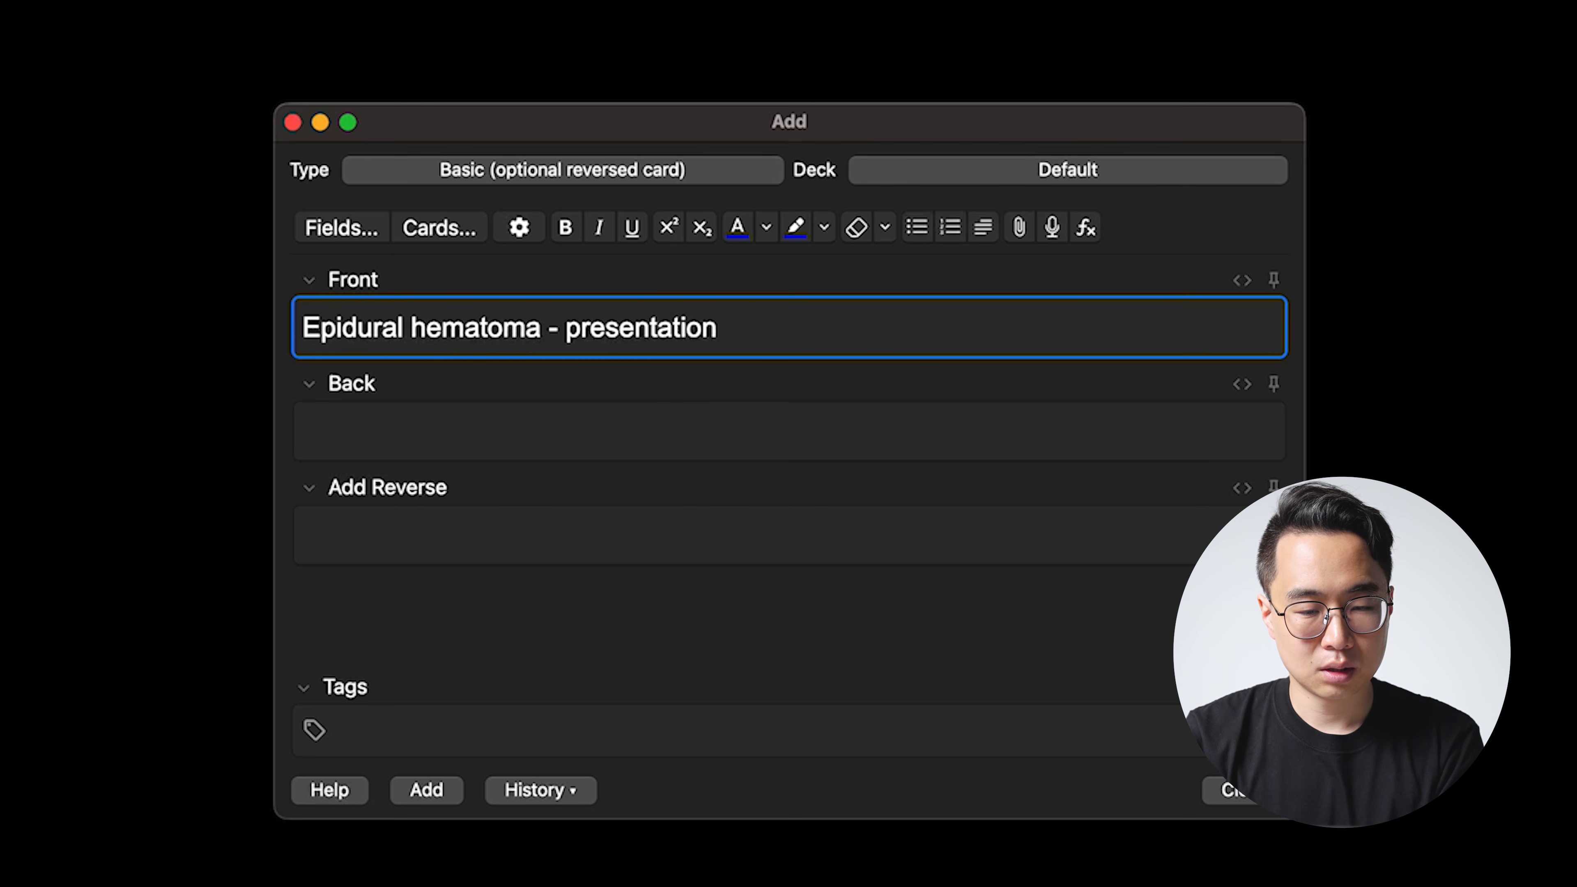
# Add a second front line reading "Epidural hematoma - pathophysiology" below a blank line
pyautogui.press('Return')
pyautogui.press('Return')
pyautogui.write('Epidural hema')
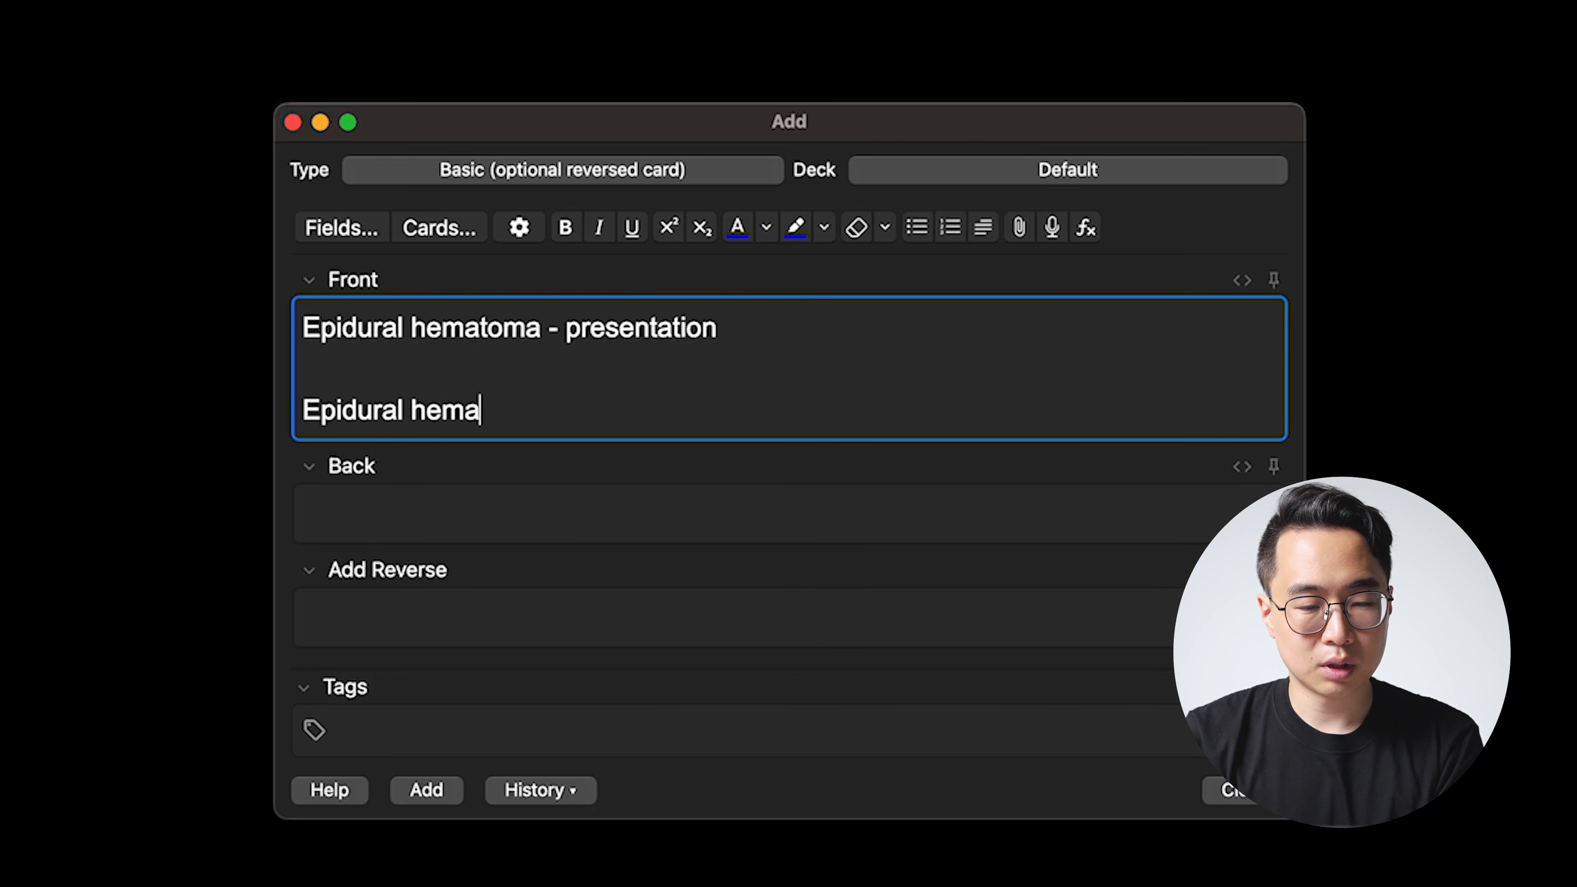
pyautogui.write('toma - pathophysiology')
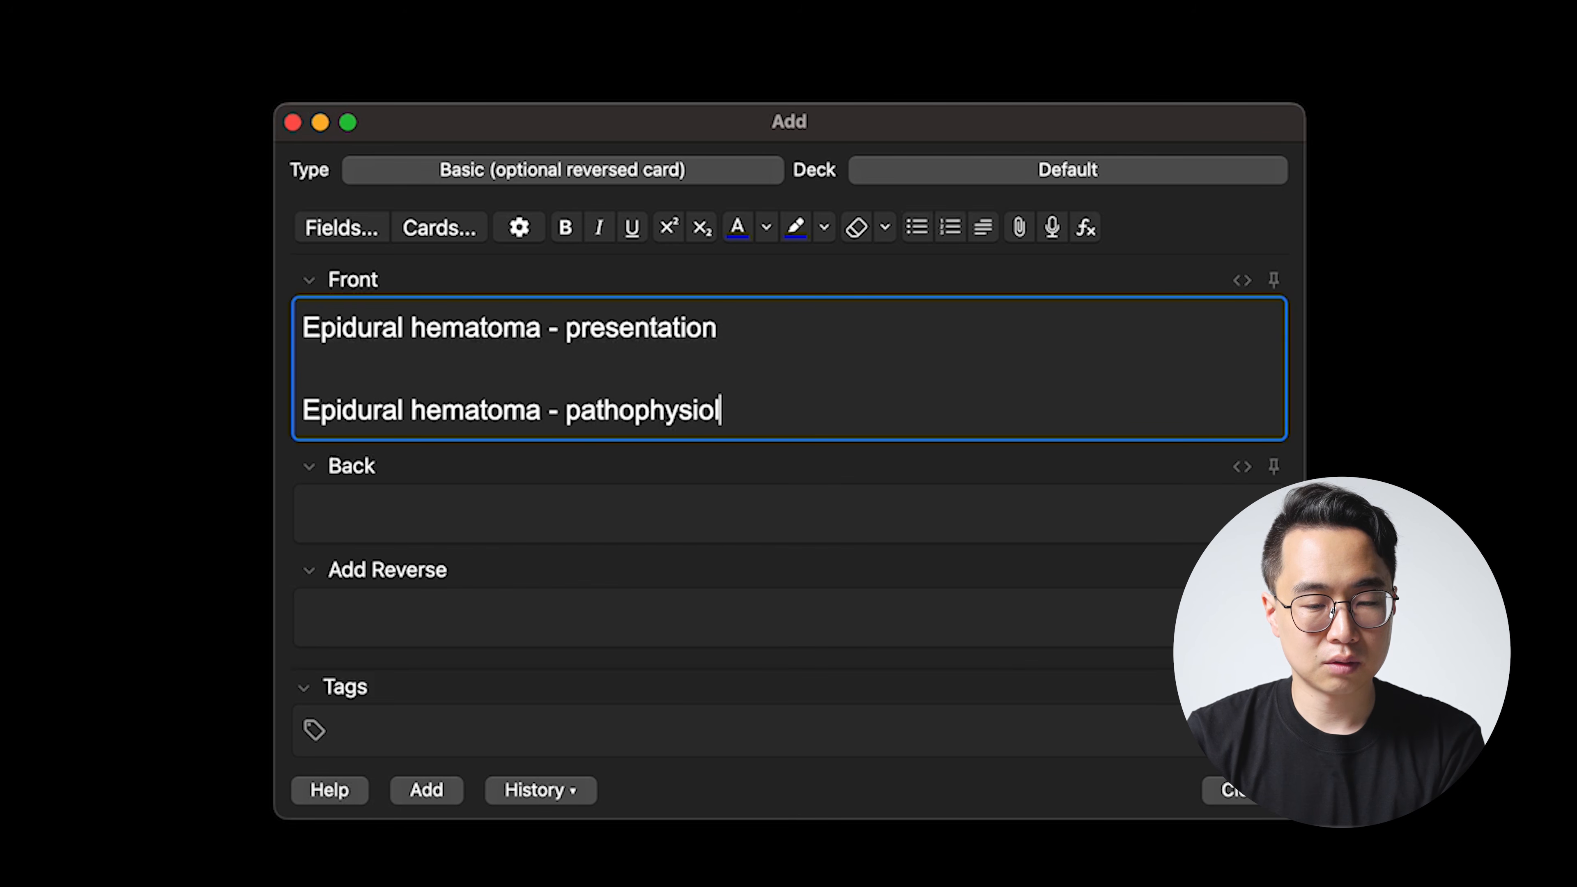
# Add a third front line below a blank line reading "Epidural hematoma - use the pathophysiology to explain the presentation"
pyautogui.press('Return')
pyautogui.press('Return')
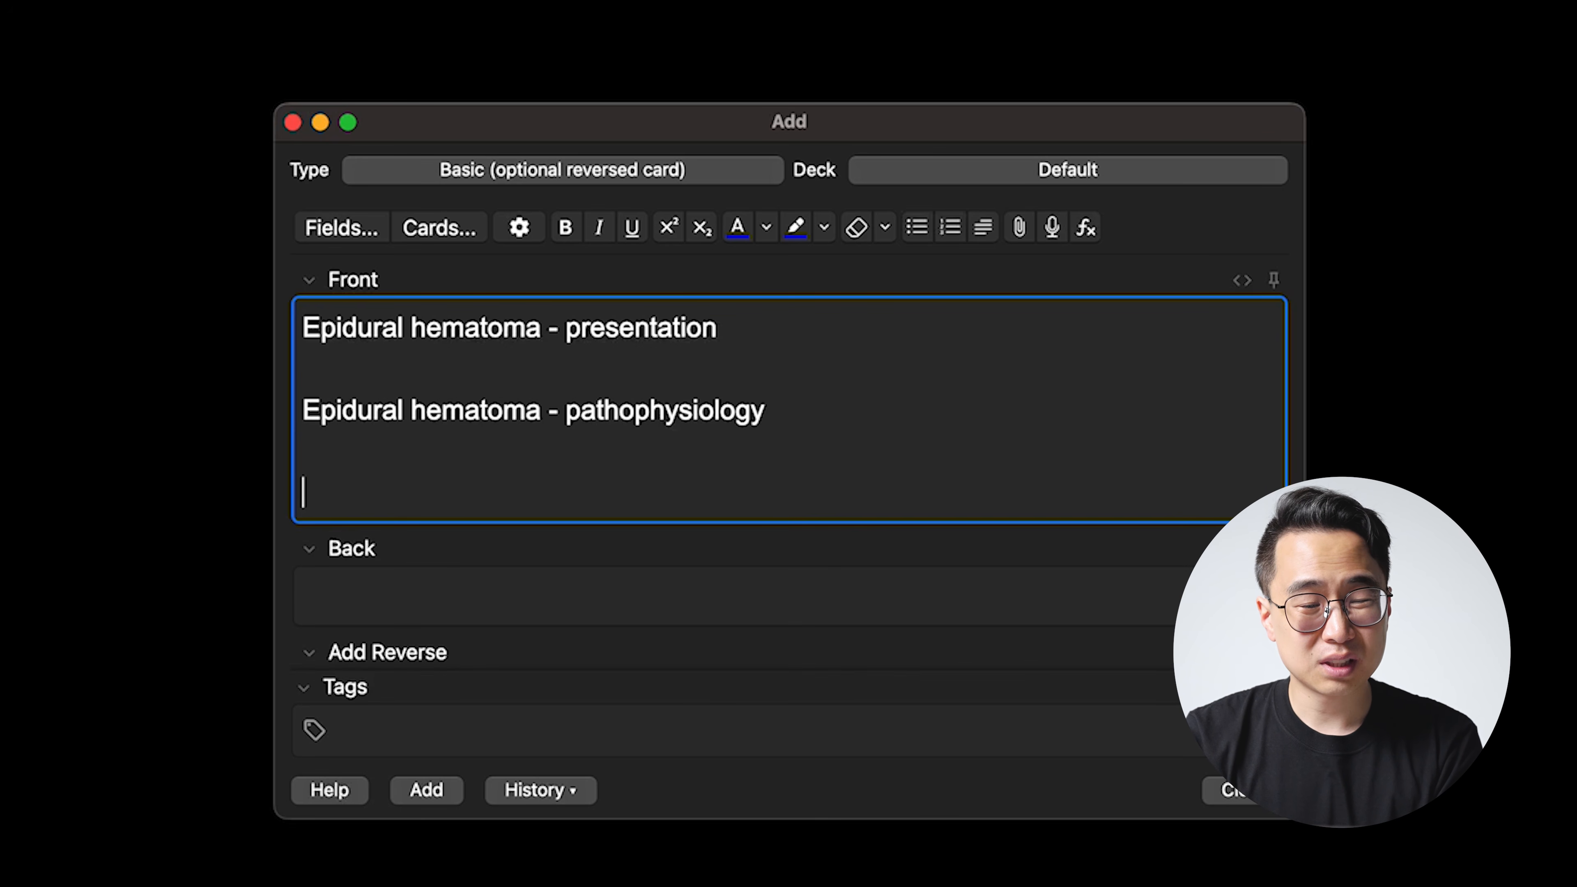
pyautogui.write('Epidural hematoma - use the')
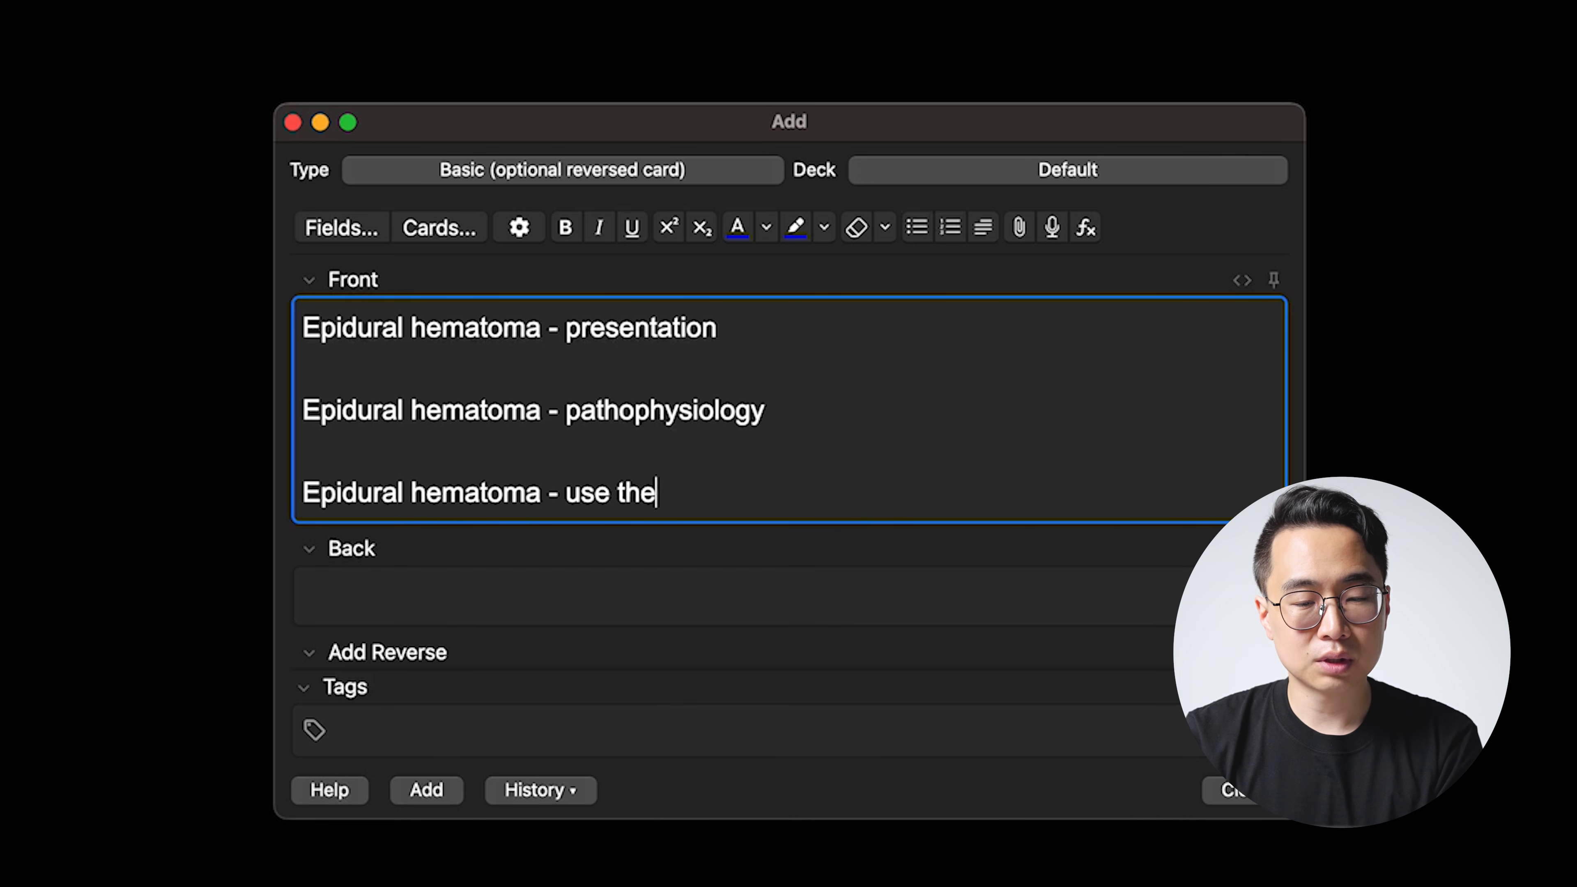
pyautogui.write(' pathophysiology to ')
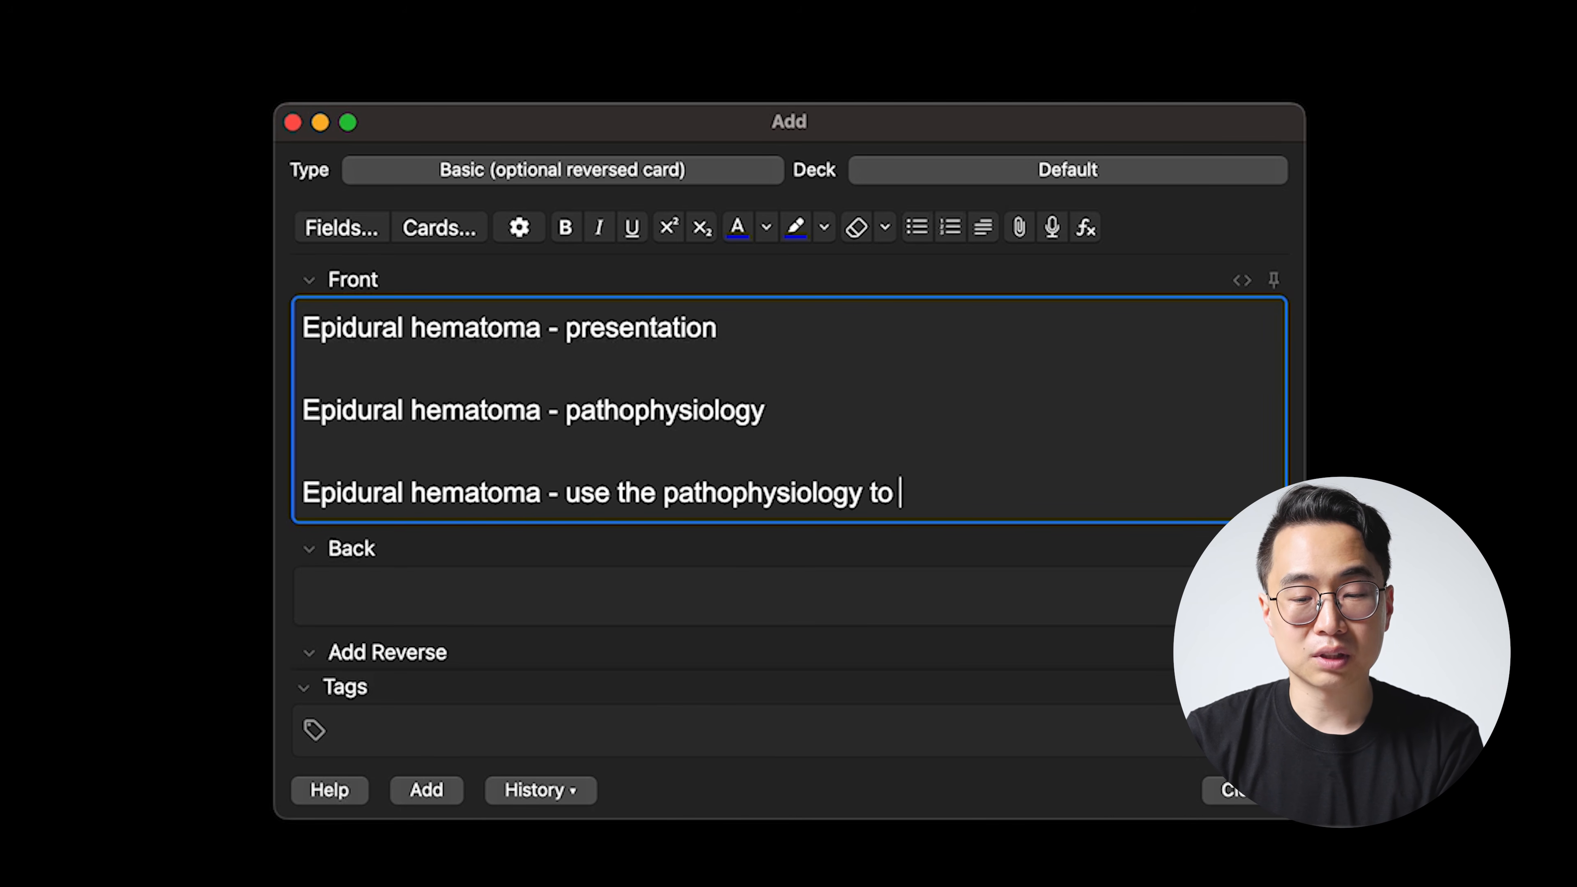
pyautogui.write('explain eh')
pyautogui.press('BackSpace')
pyautogui.write('the pres')
pyautogui.press('BackSpace')
pyautogui.write('esentation')
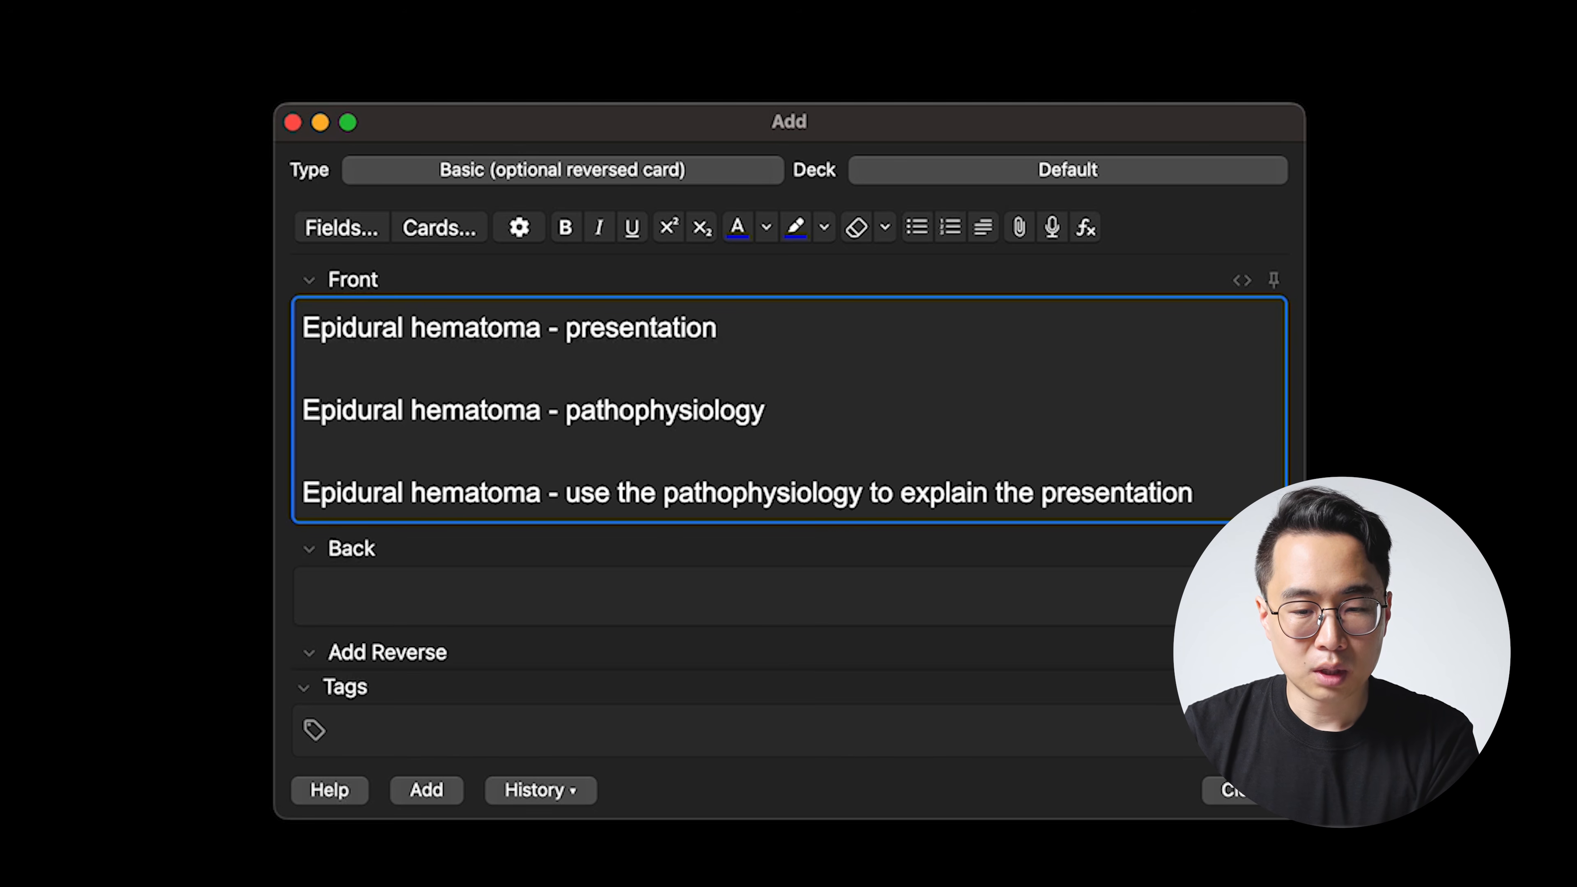
# Paste the middle meningeal artery rupture and transient loss of consciousness paragraphs into the back of the note
pyautogui.click(468, 605)
pyautogui.press('super+v')
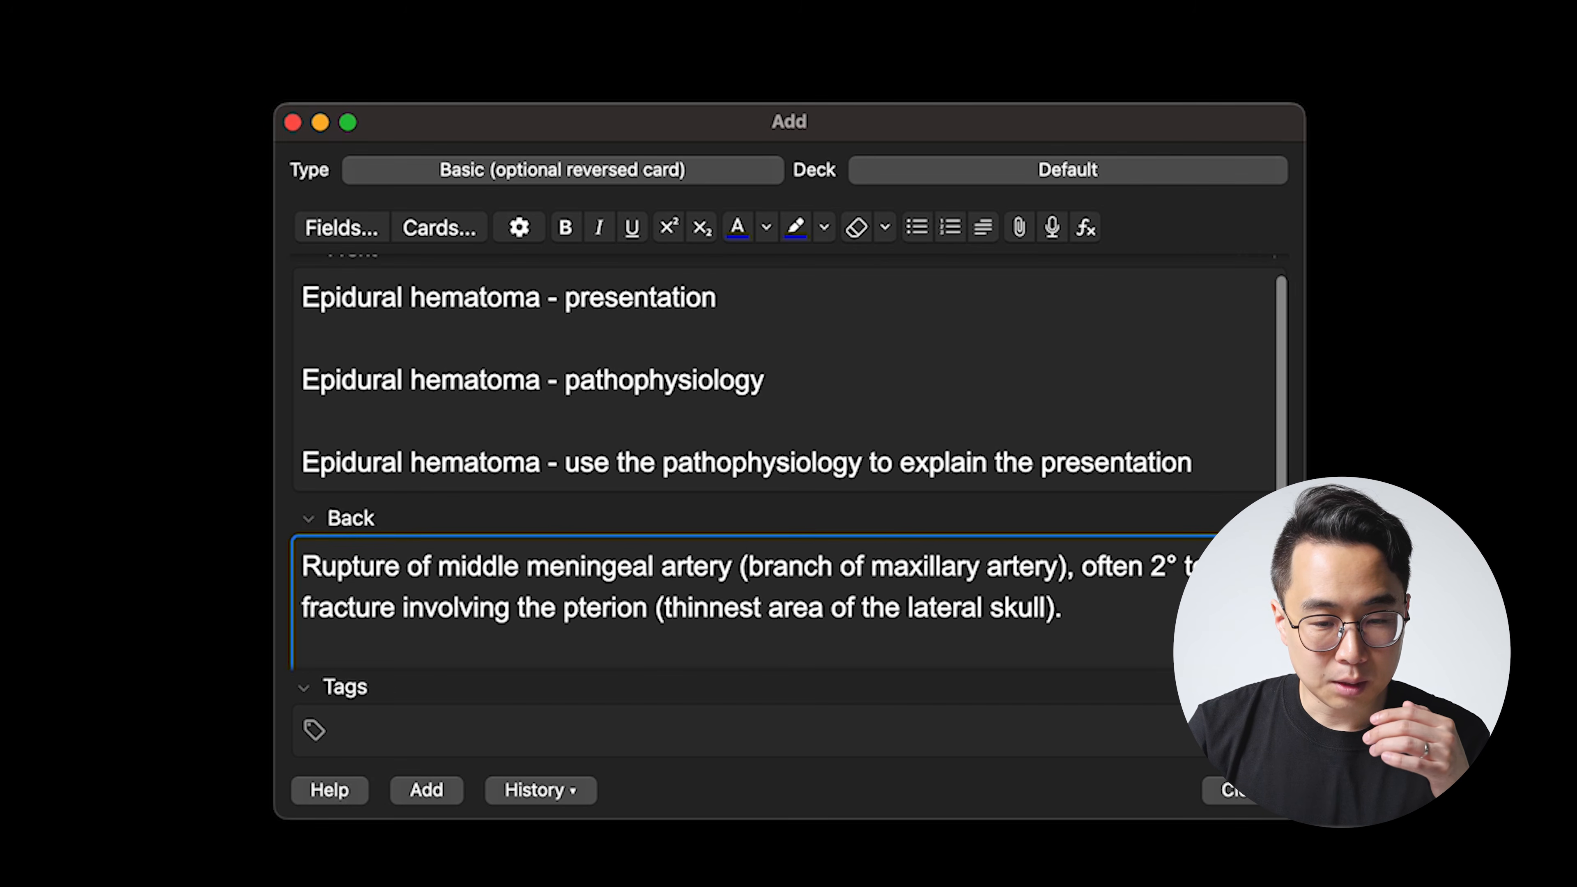
# Examine how the middle meningeal artery rupture paragraph relates to the presentation paragraph by highlighting passages in the back text
pyautogui.tripleClick(573, 426)
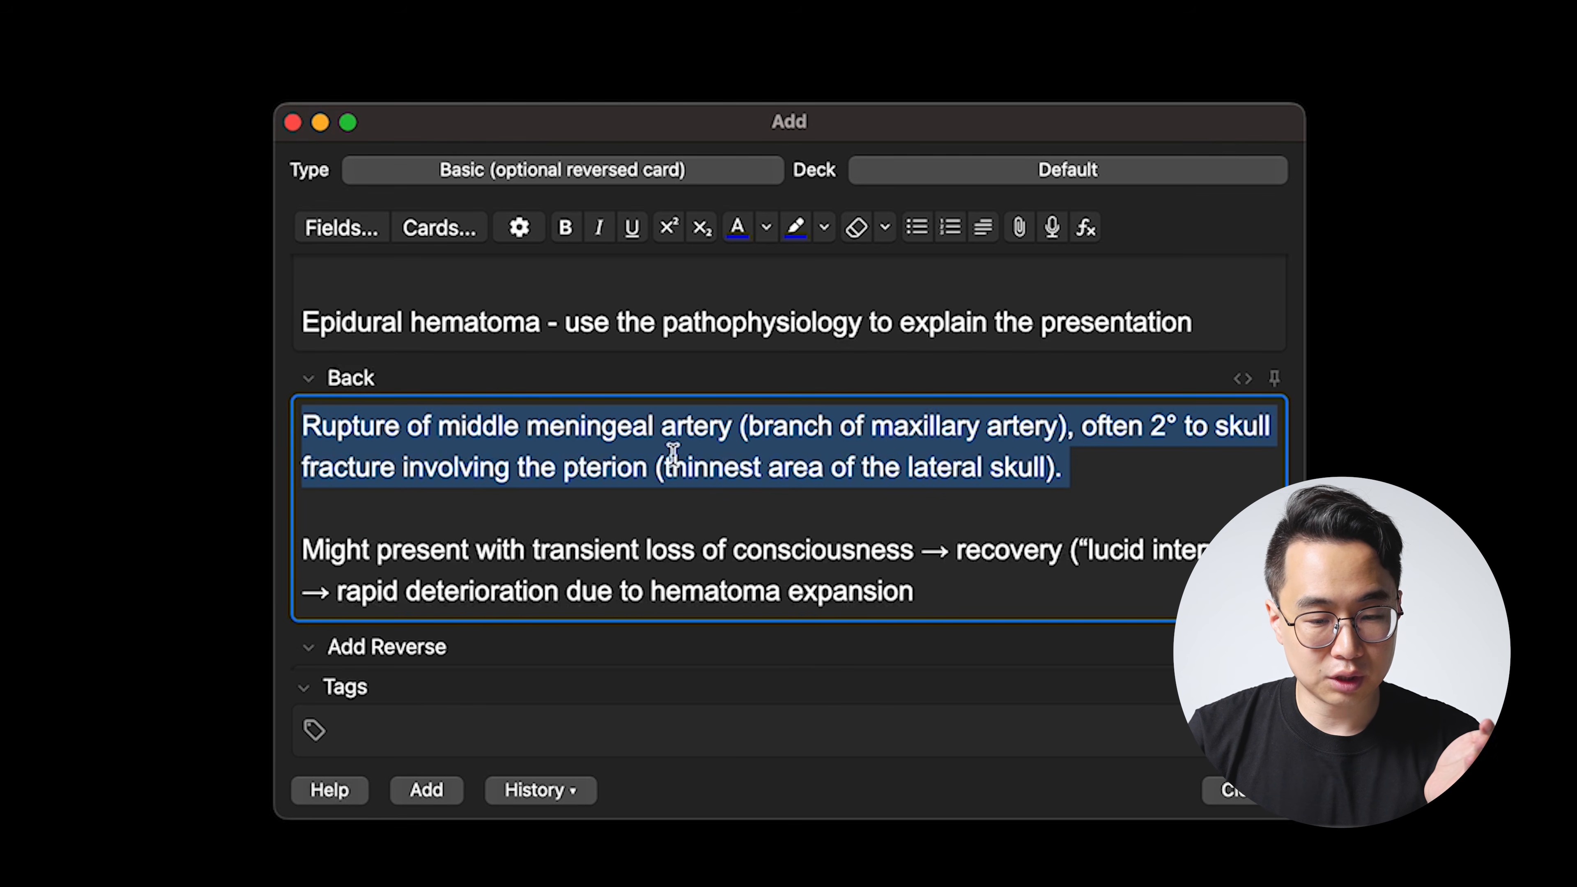
pyautogui.tripleClick(639, 595)
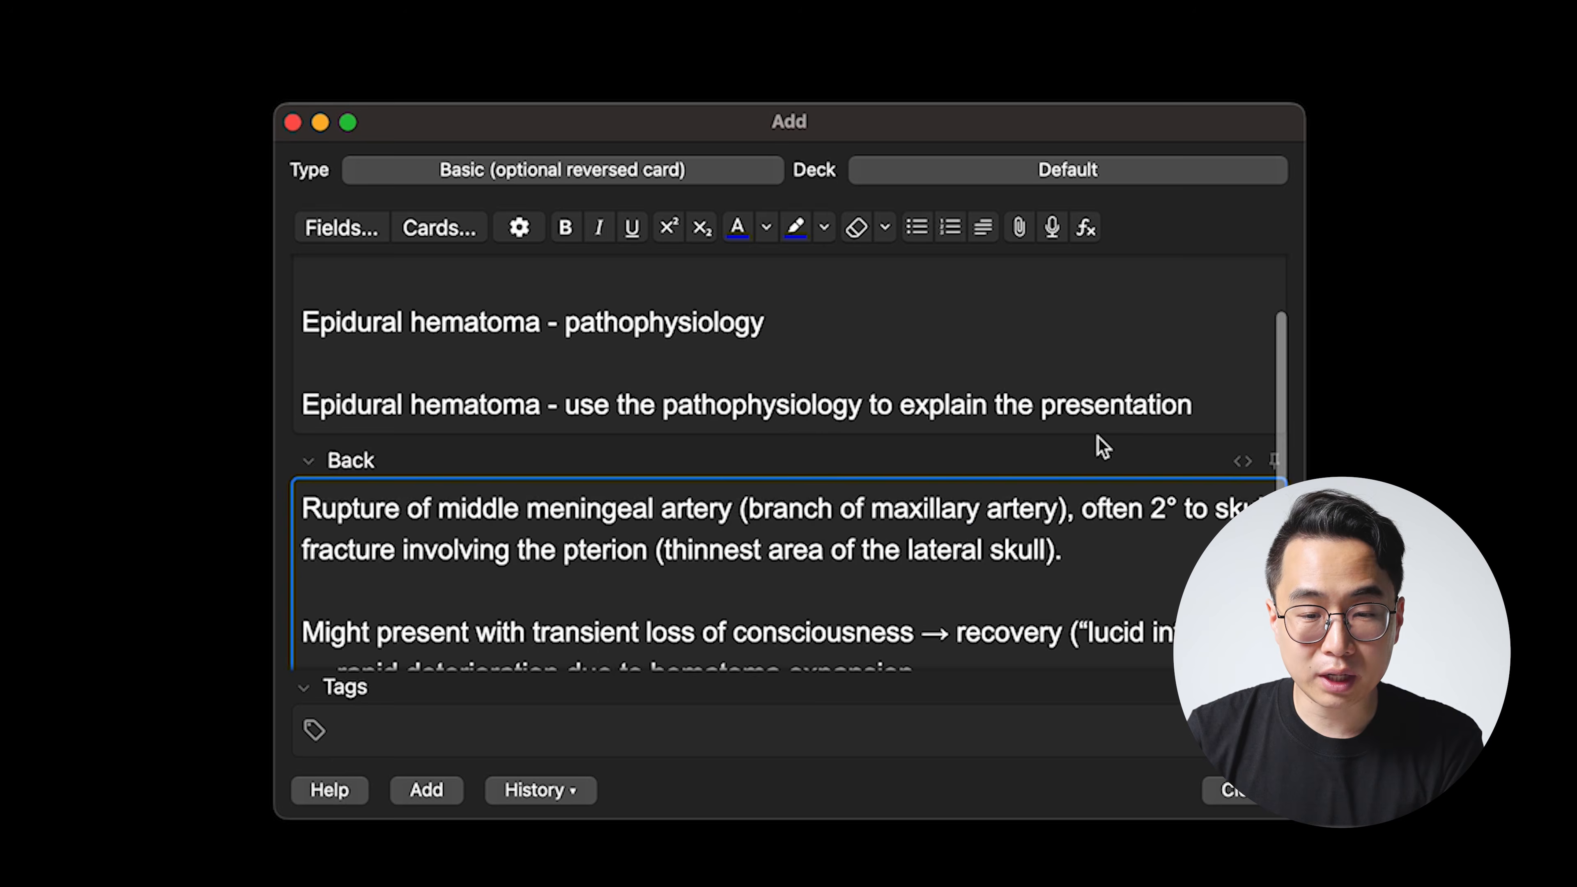
pyautogui.moveTo(439, 454); pyautogui.dragTo(715, 442)
pyautogui.tripleClick(493, 453)
pyautogui.doubleClick(491, 454)
pyautogui.moveTo(493, 454); pyautogui.dragTo(704, 451)
pyautogui.click(1105, 475)
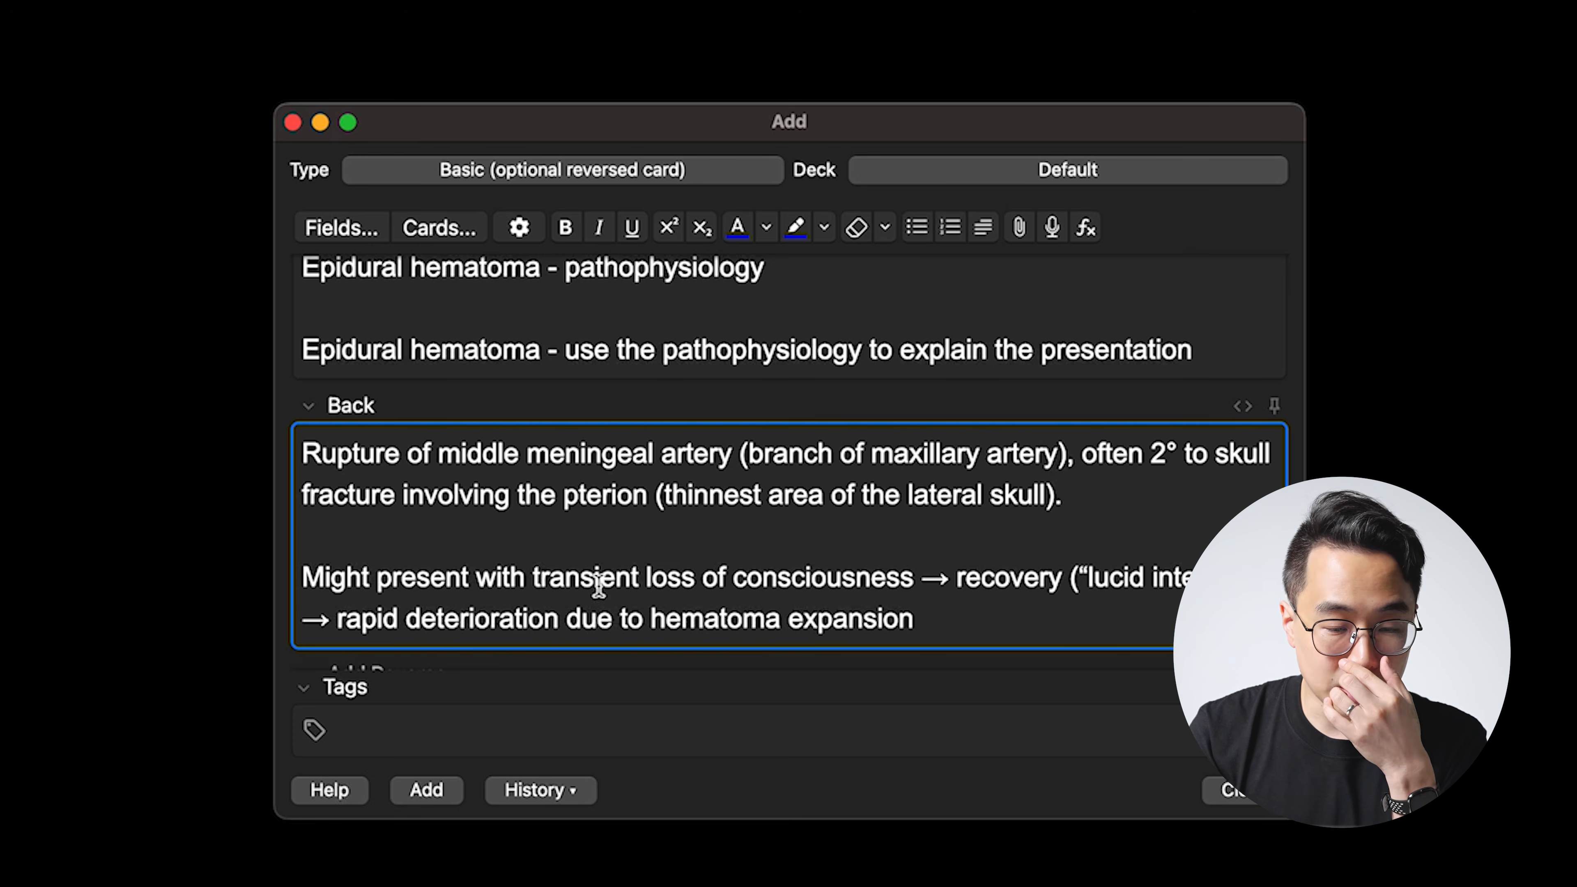
# Examine the loss of consciousness and rapid deterioration phrases in the presentation paragraph by highlighting each one
pyautogui.moveTo(337, 619); pyautogui.dragTo(913, 618)
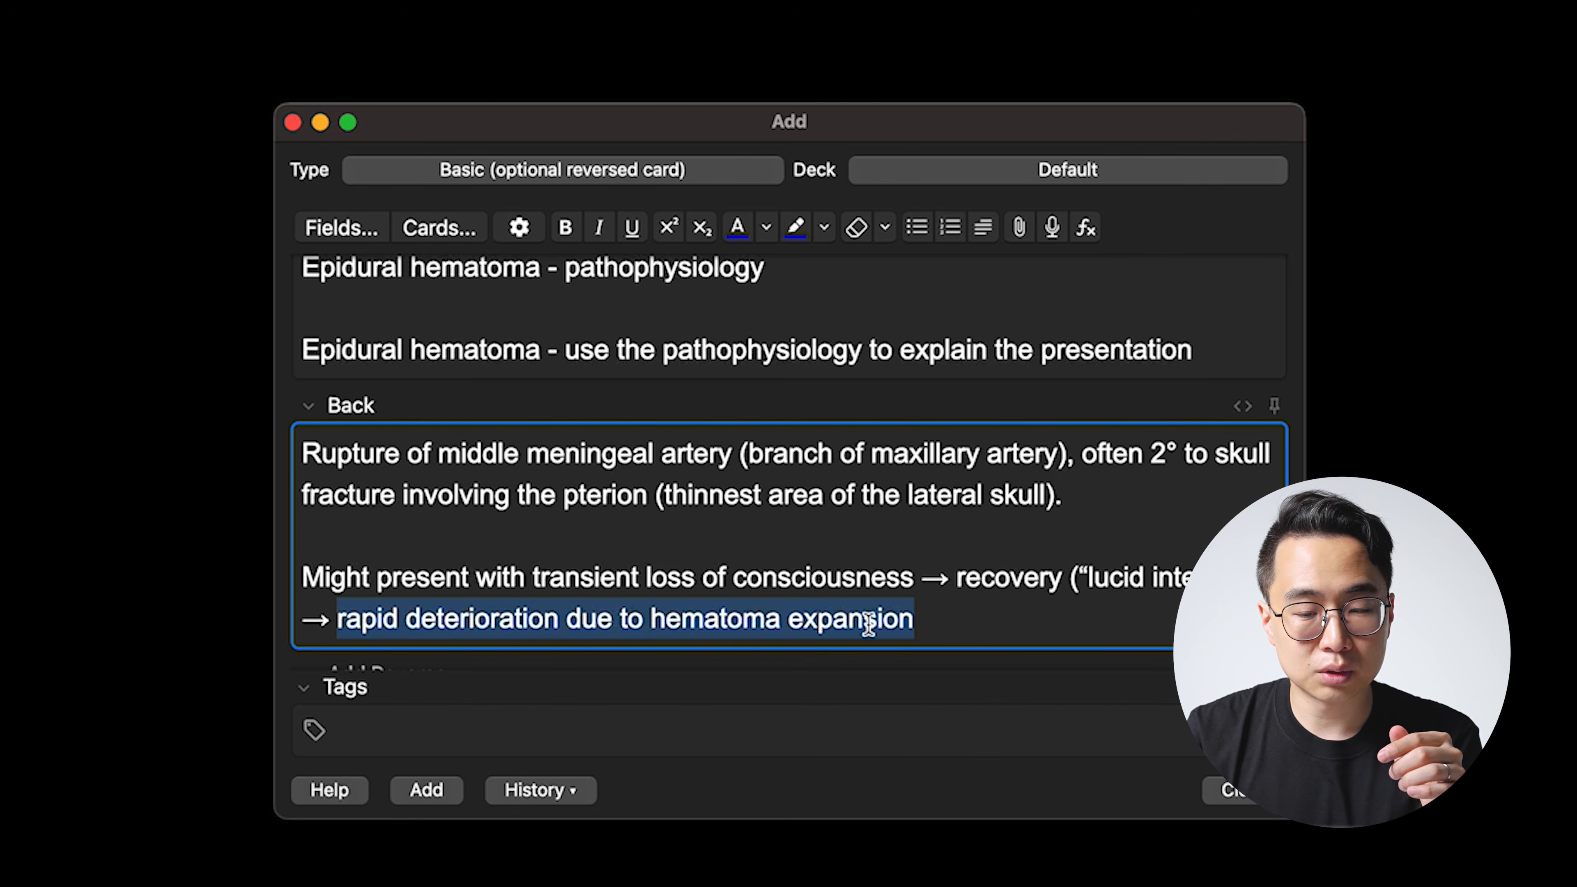
pyautogui.click(964, 622)
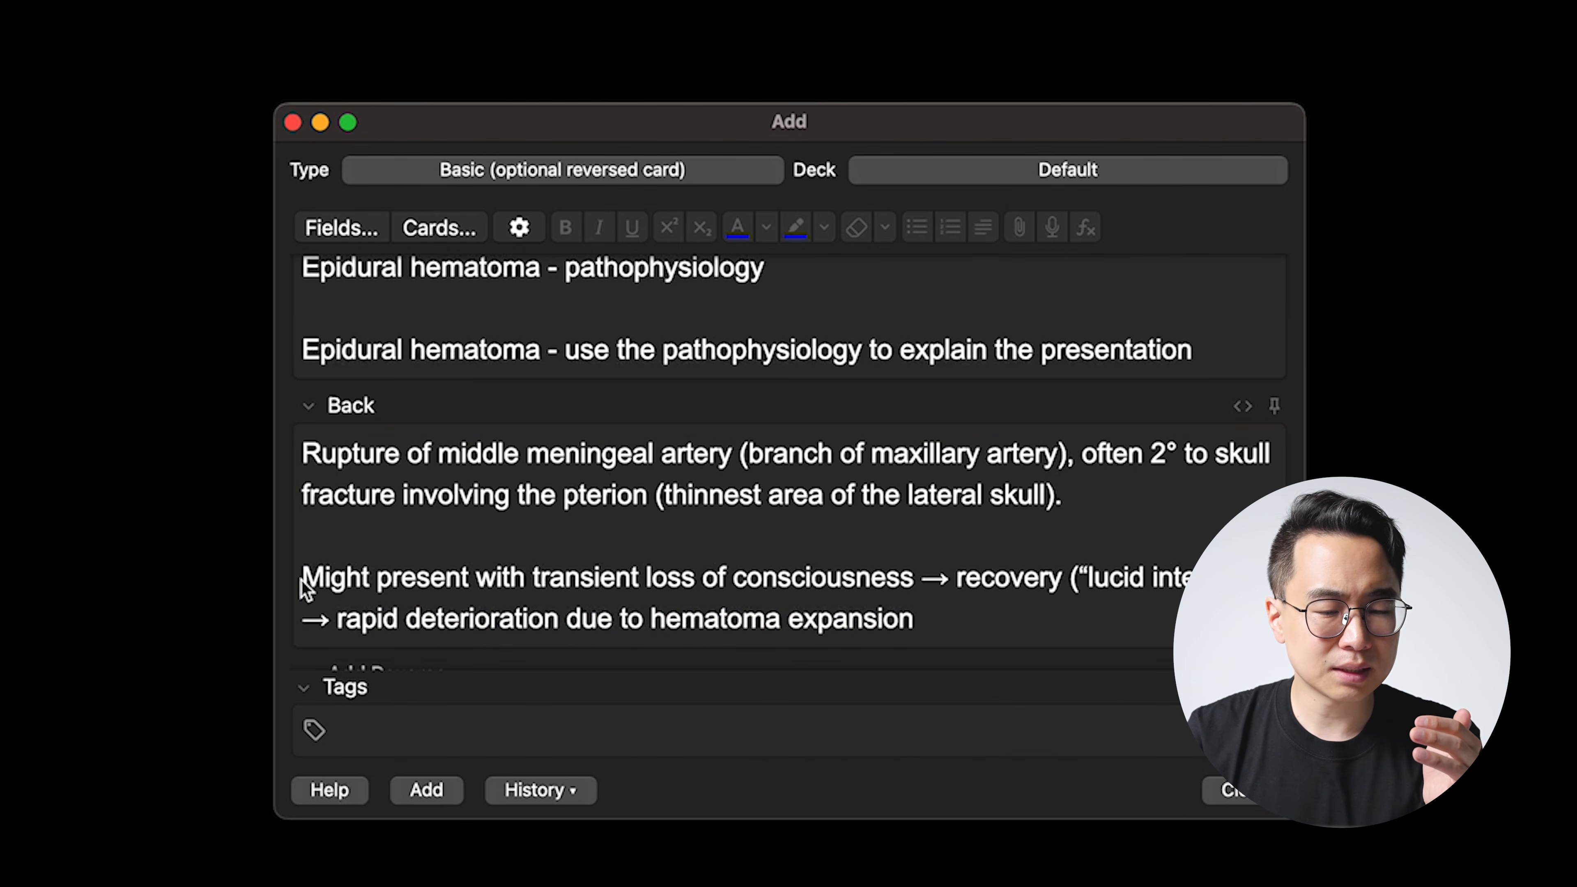
pyautogui.moveTo(303, 577); pyautogui.dragTo(848, 574)
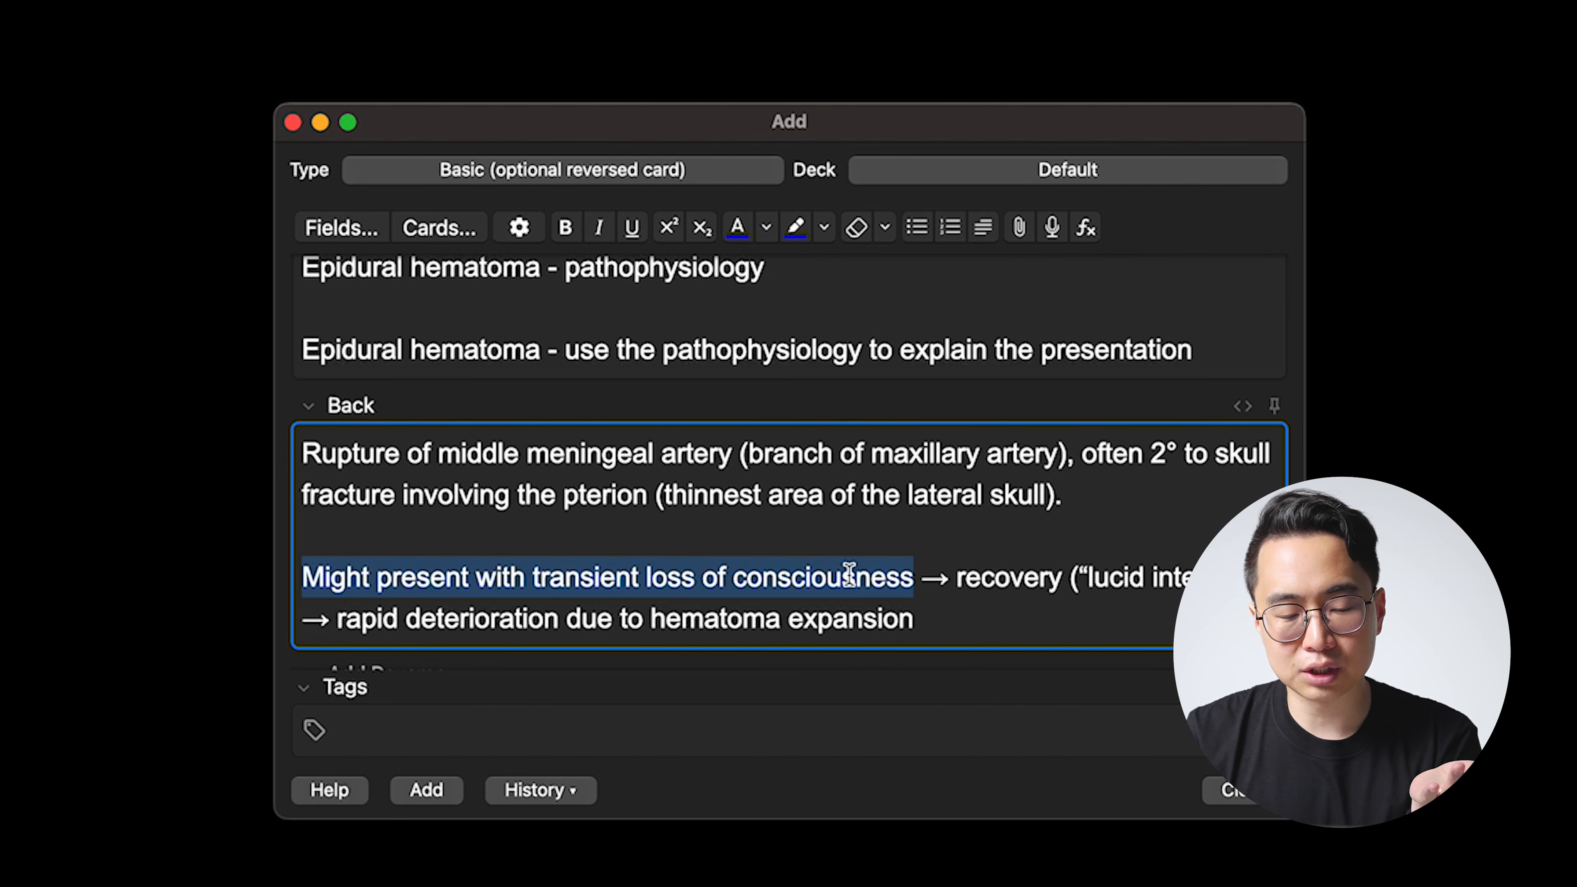
pyautogui.click(993, 626)
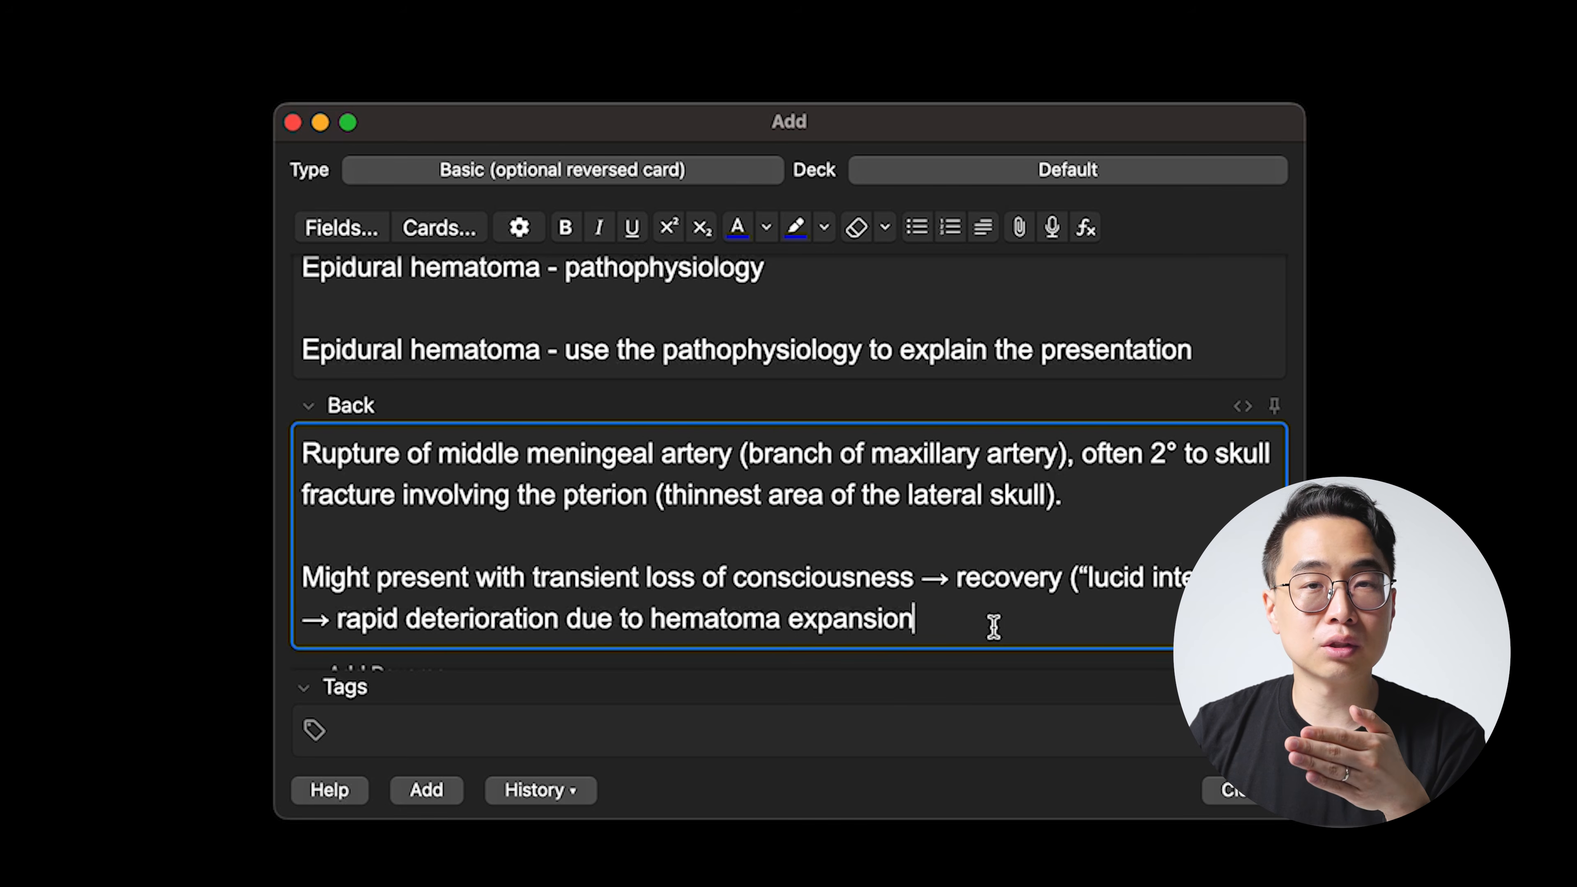
# Start a new paragraph above the existing back text with a copy of "Rupture of middle meningeal artery", separated by a blank line
pyautogui.press('super+Up')
pyautogui.press('Return')
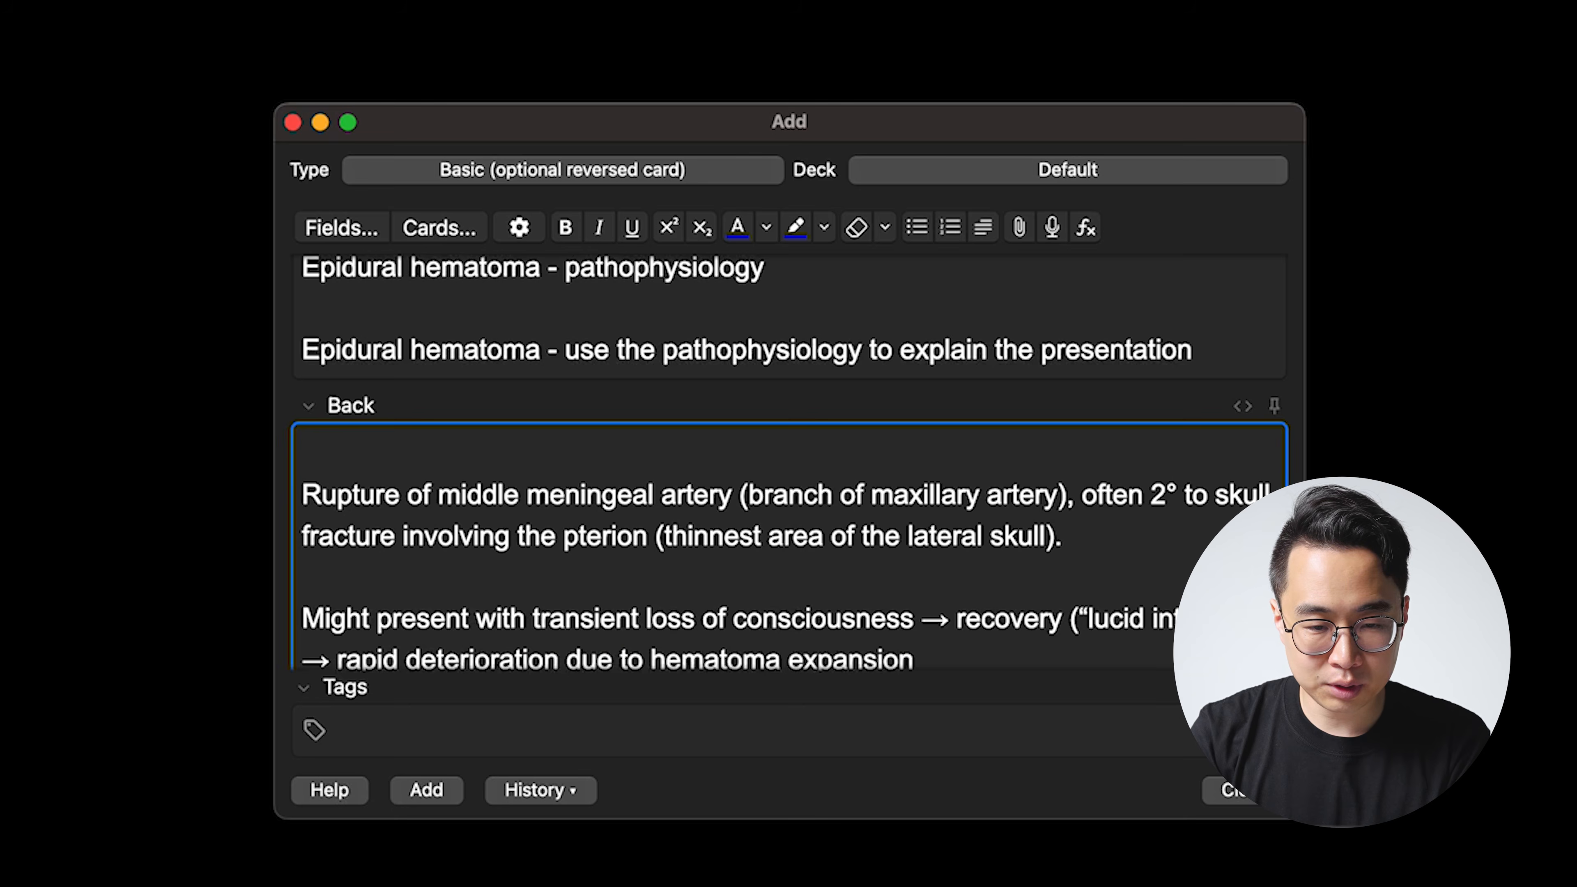
pyautogui.press('Return')
pyautogui.press('Up')
pyautogui.press('Up')
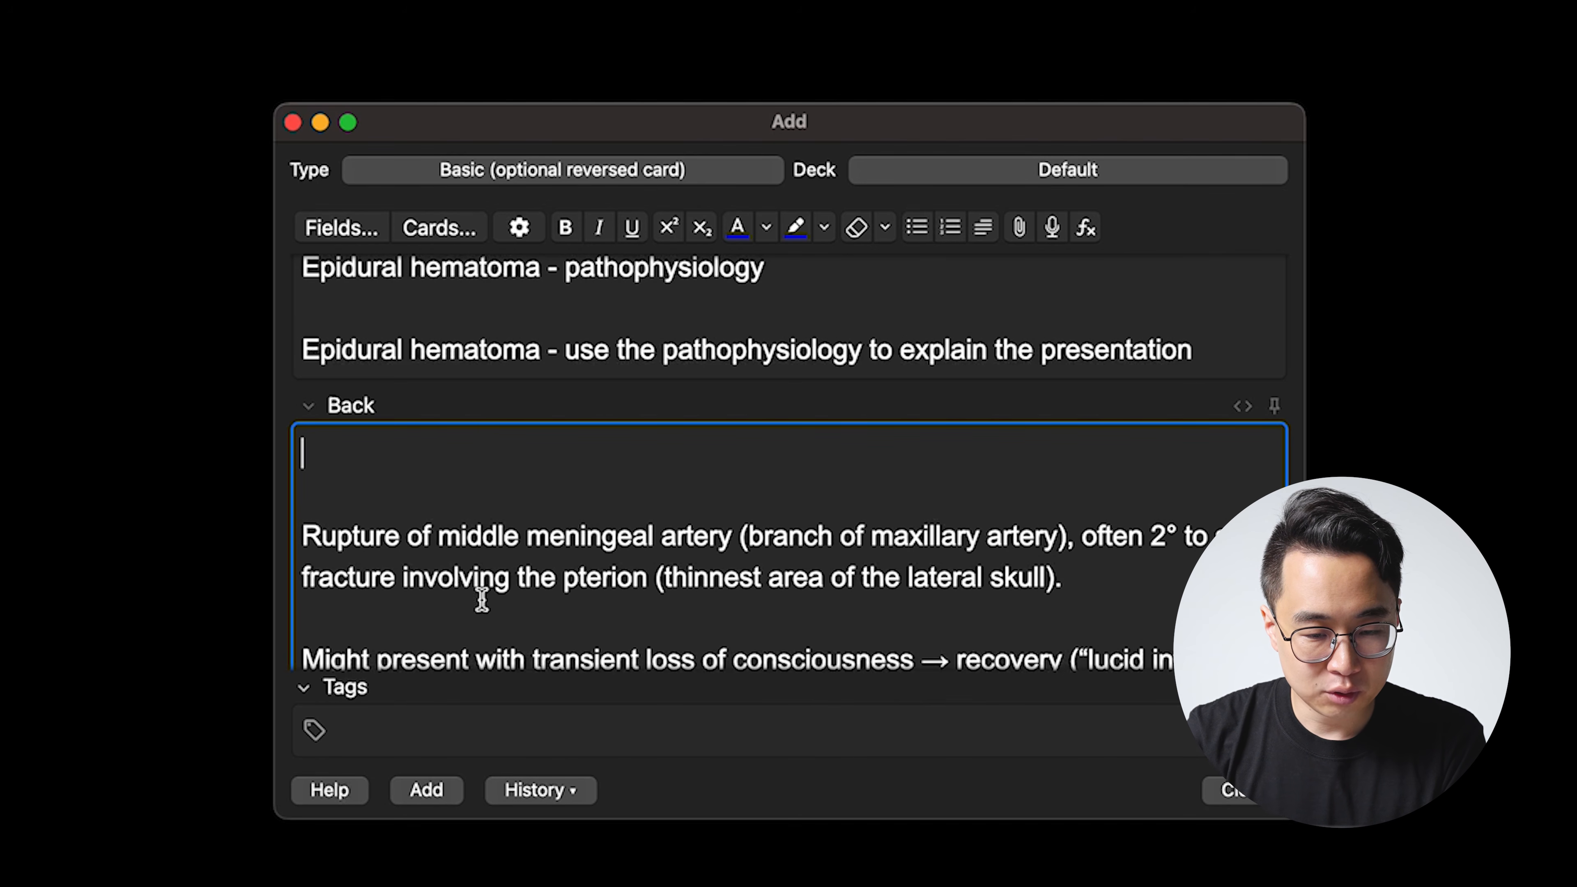
pyautogui.moveTo(302, 535); pyautogui.dragTo(672, 528)
pyautogui.press('super+c')
pyautogui.press('super+Up')
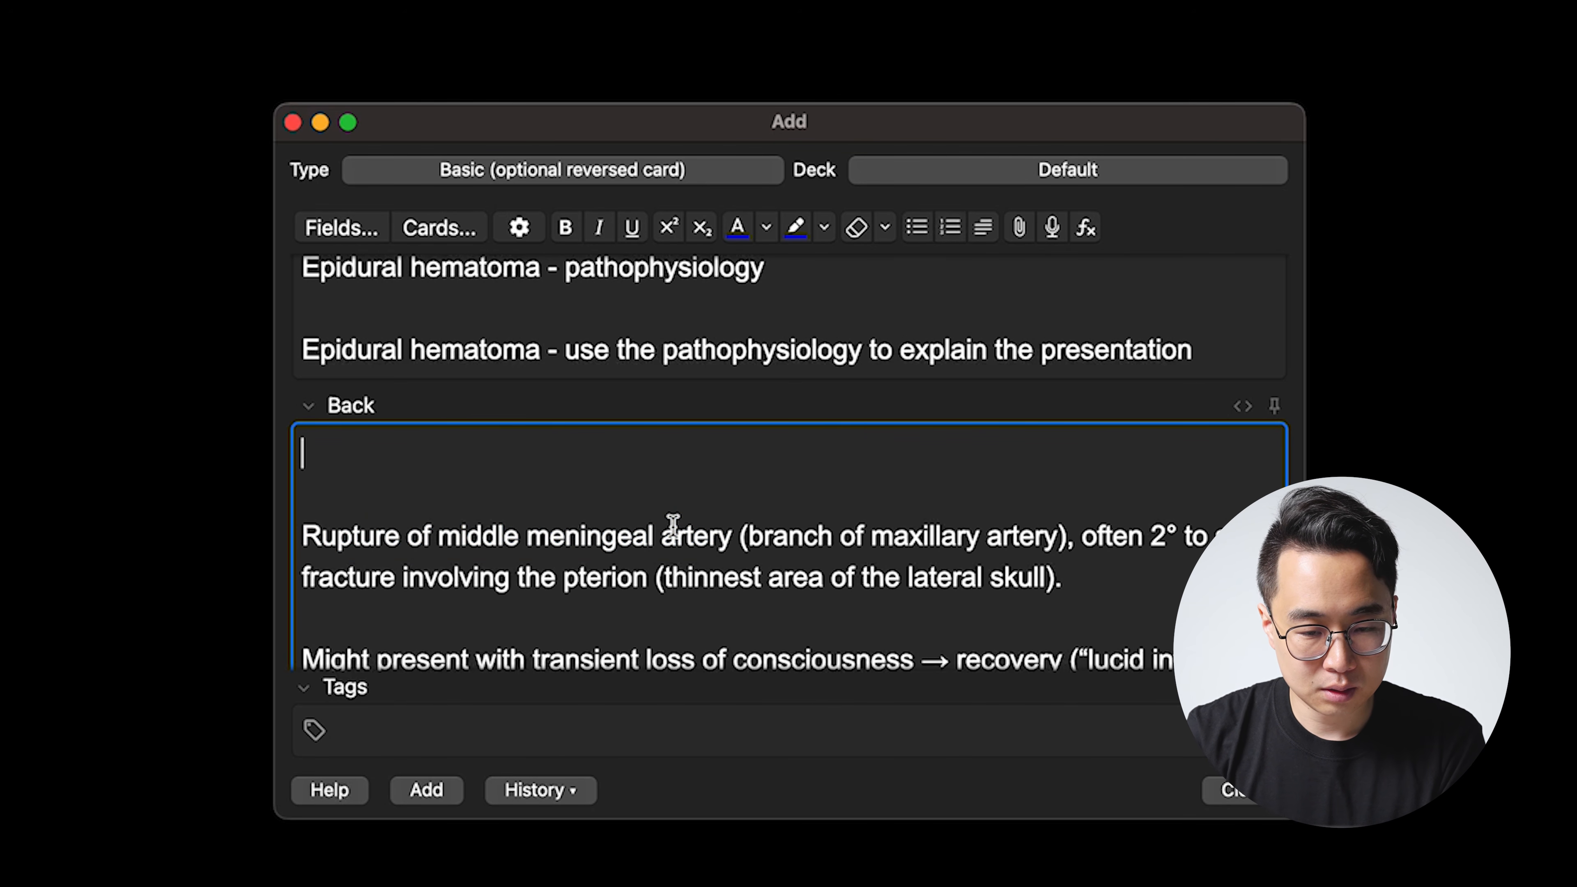
pyautogui.press('super+v')
# Continue the new back paragraph with ", presumably from a relatively strong force"
pyautogui.write(', presumably for')
pyautogui.press('BackSpace')
pyautogui.write('rom a relativ')
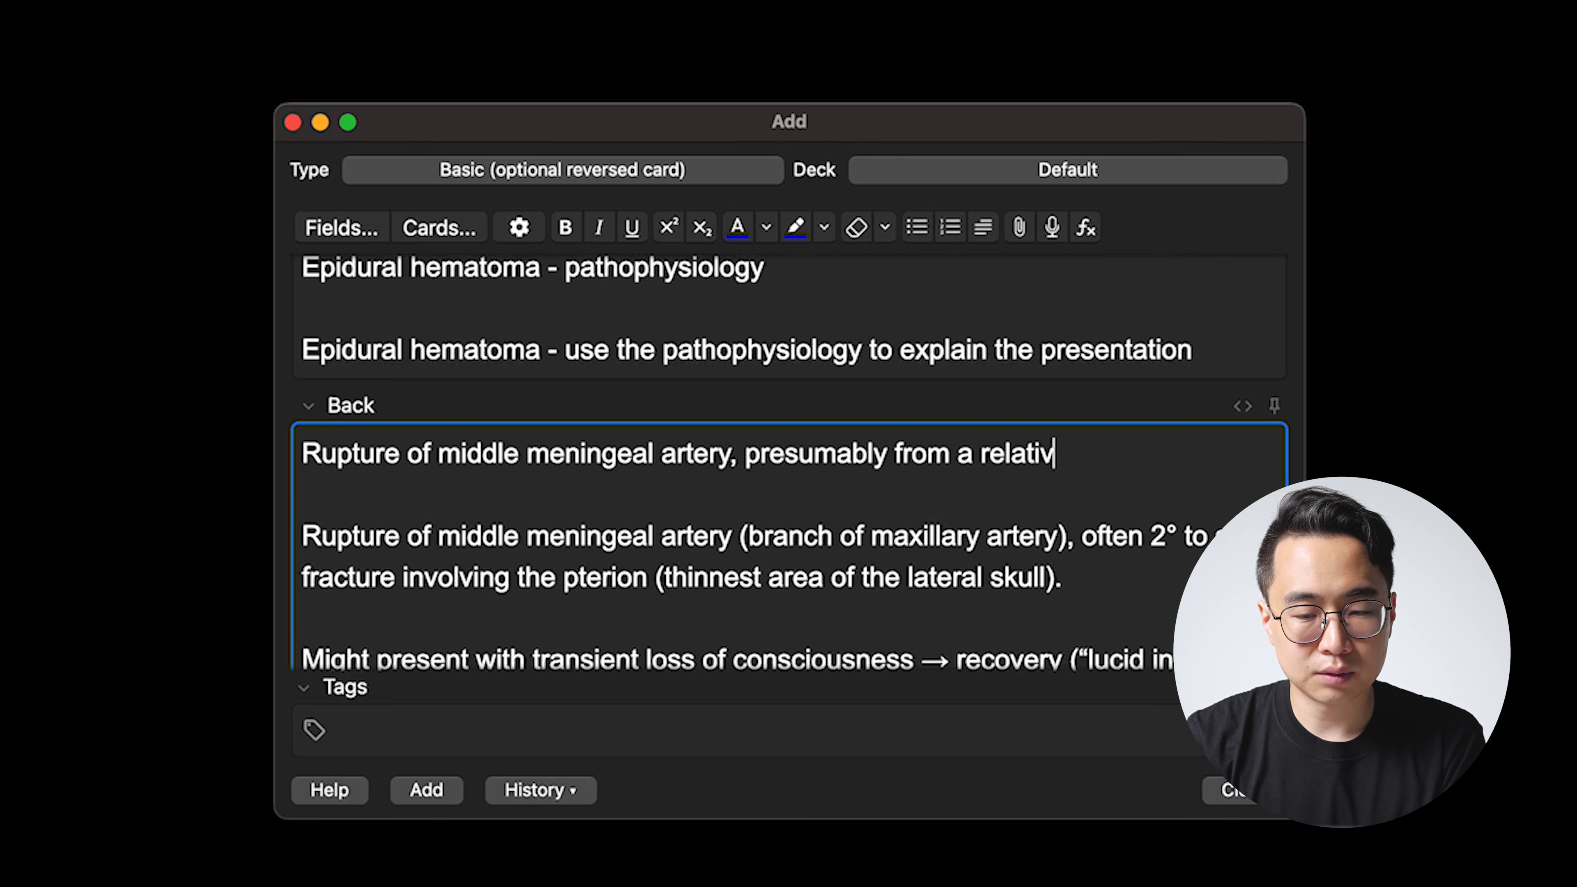
pyautogui.write('ely strong f')
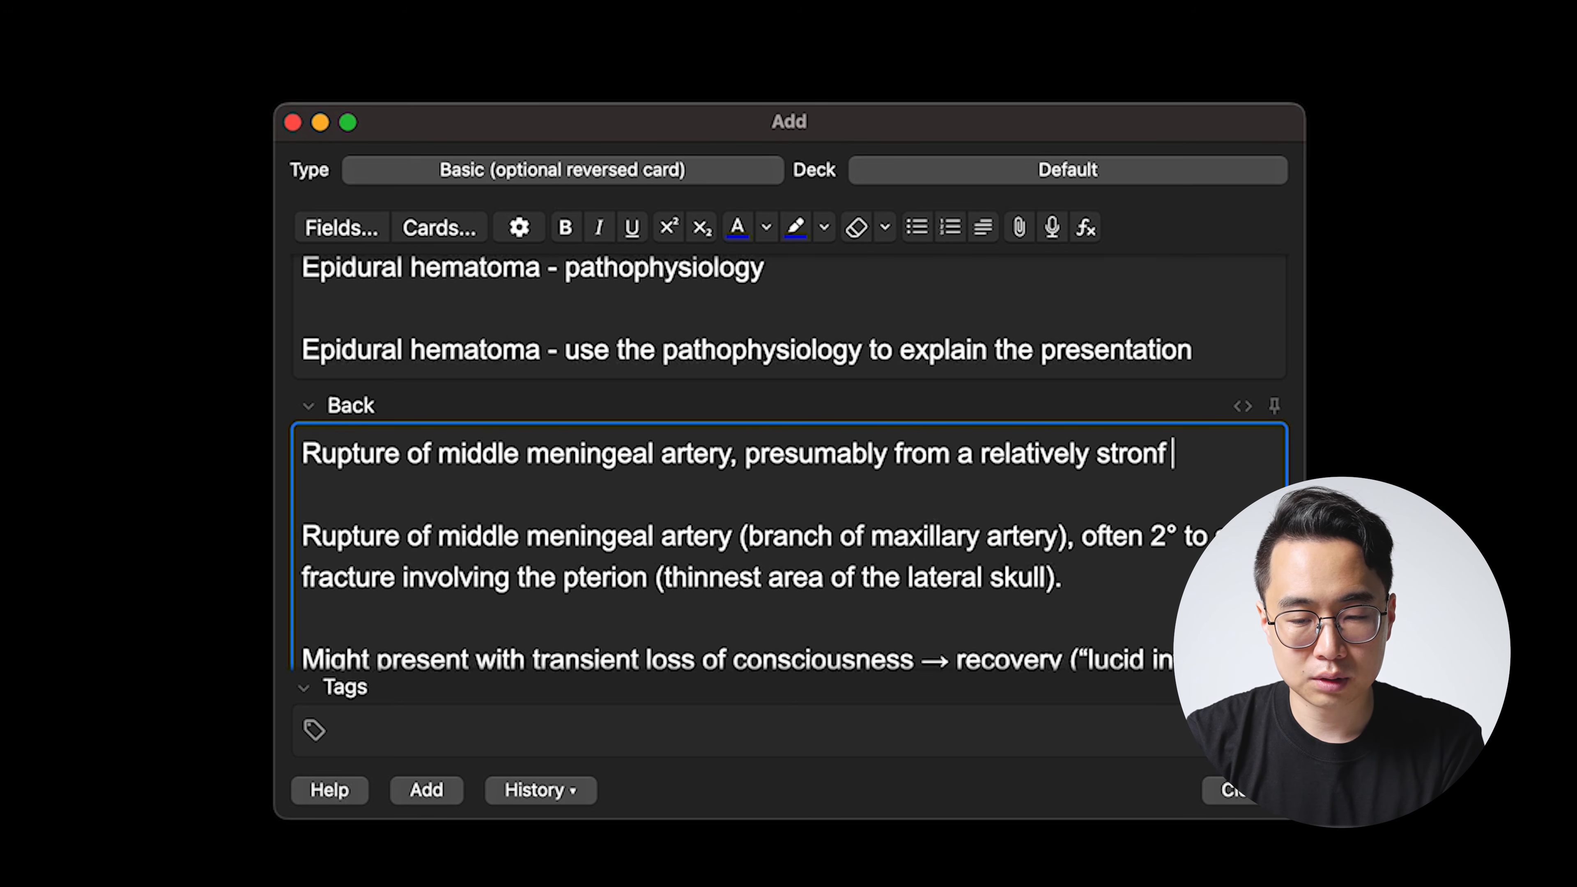
pyautogui.press('BackSpace')
pyautogui.write('g force')
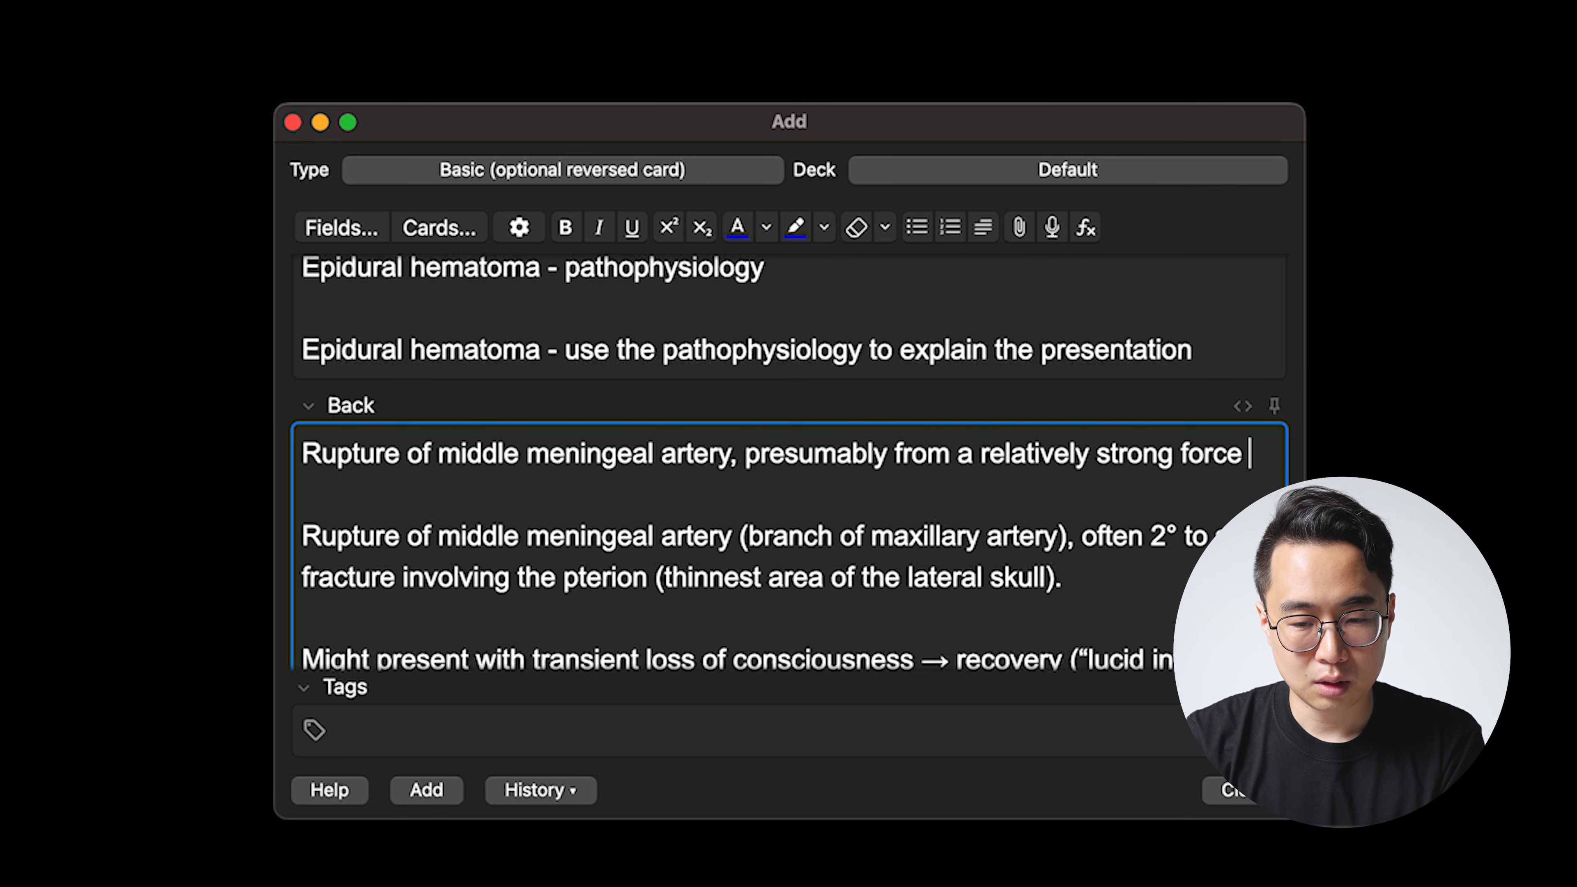
# Extend the new back paragraph with "which may also lead to transient loss of consciousness → recovery"
pyautogui.write(' which may also lead to')
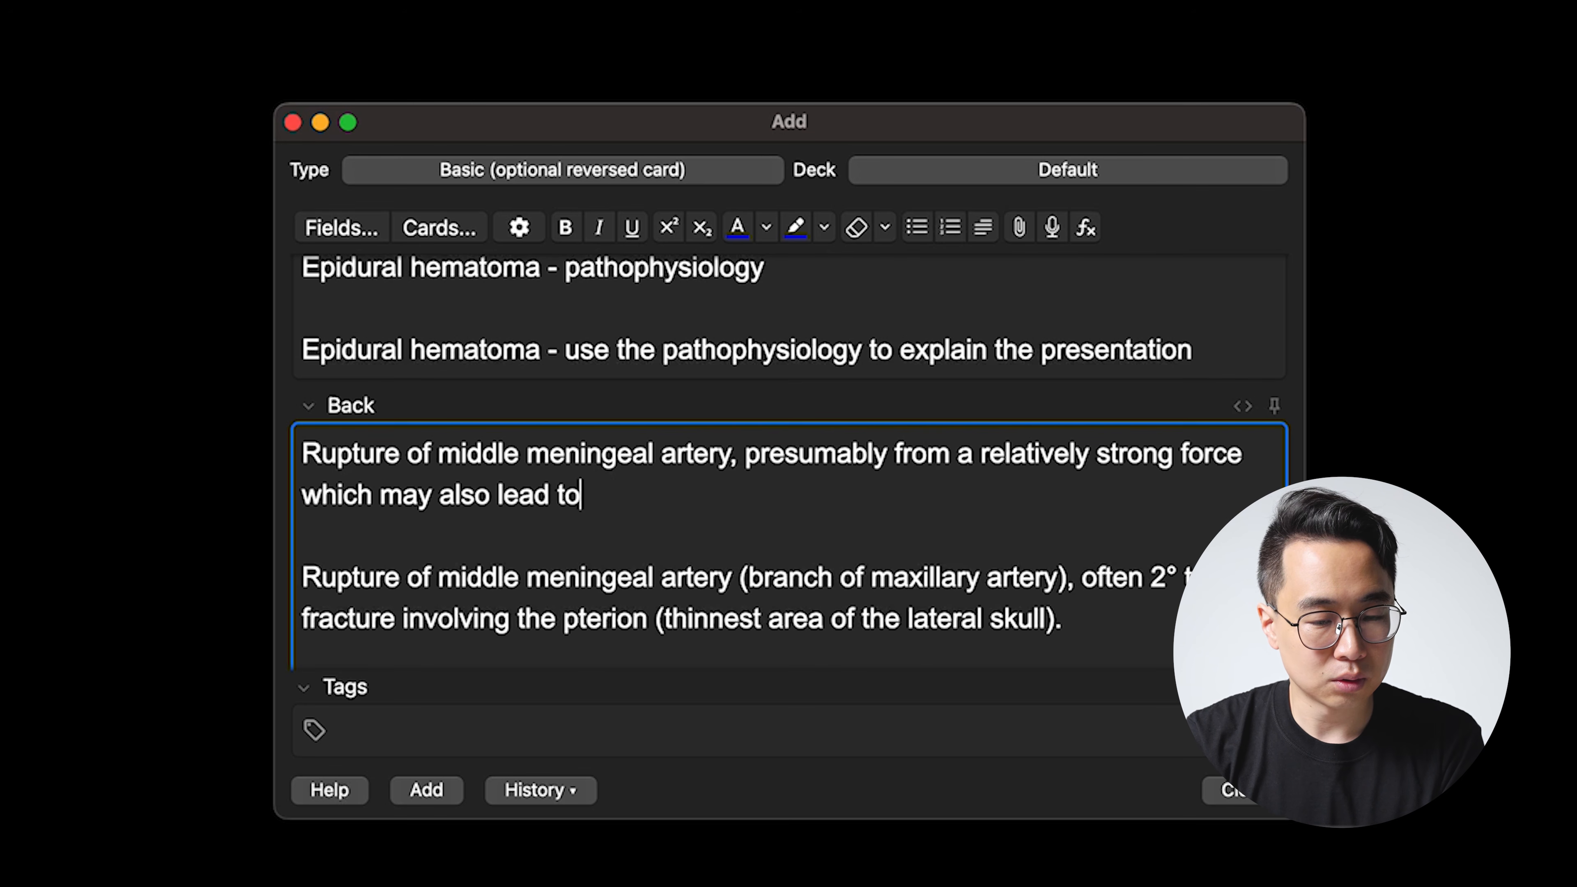
pyautogui.write(' transient loss')
pyautogui.scroll(-3, 788, 465)
pyautogui.write('of consciousness ;r')
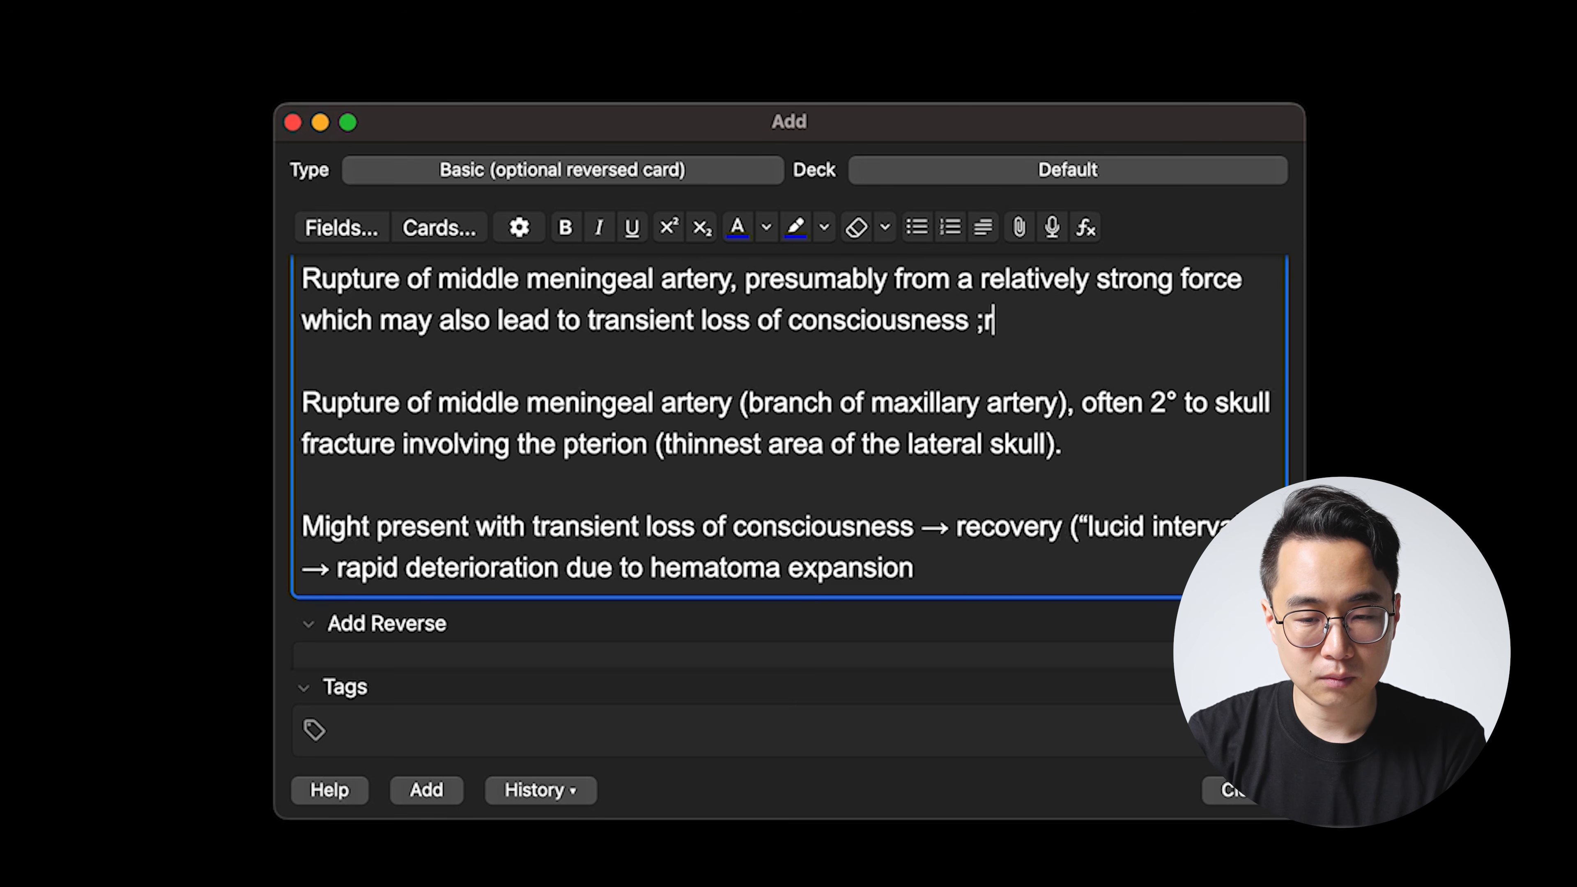
pyautogui.press('BackSpace')
pyautogui.press('BackSpace')
pyautogui.write('→ recovery')
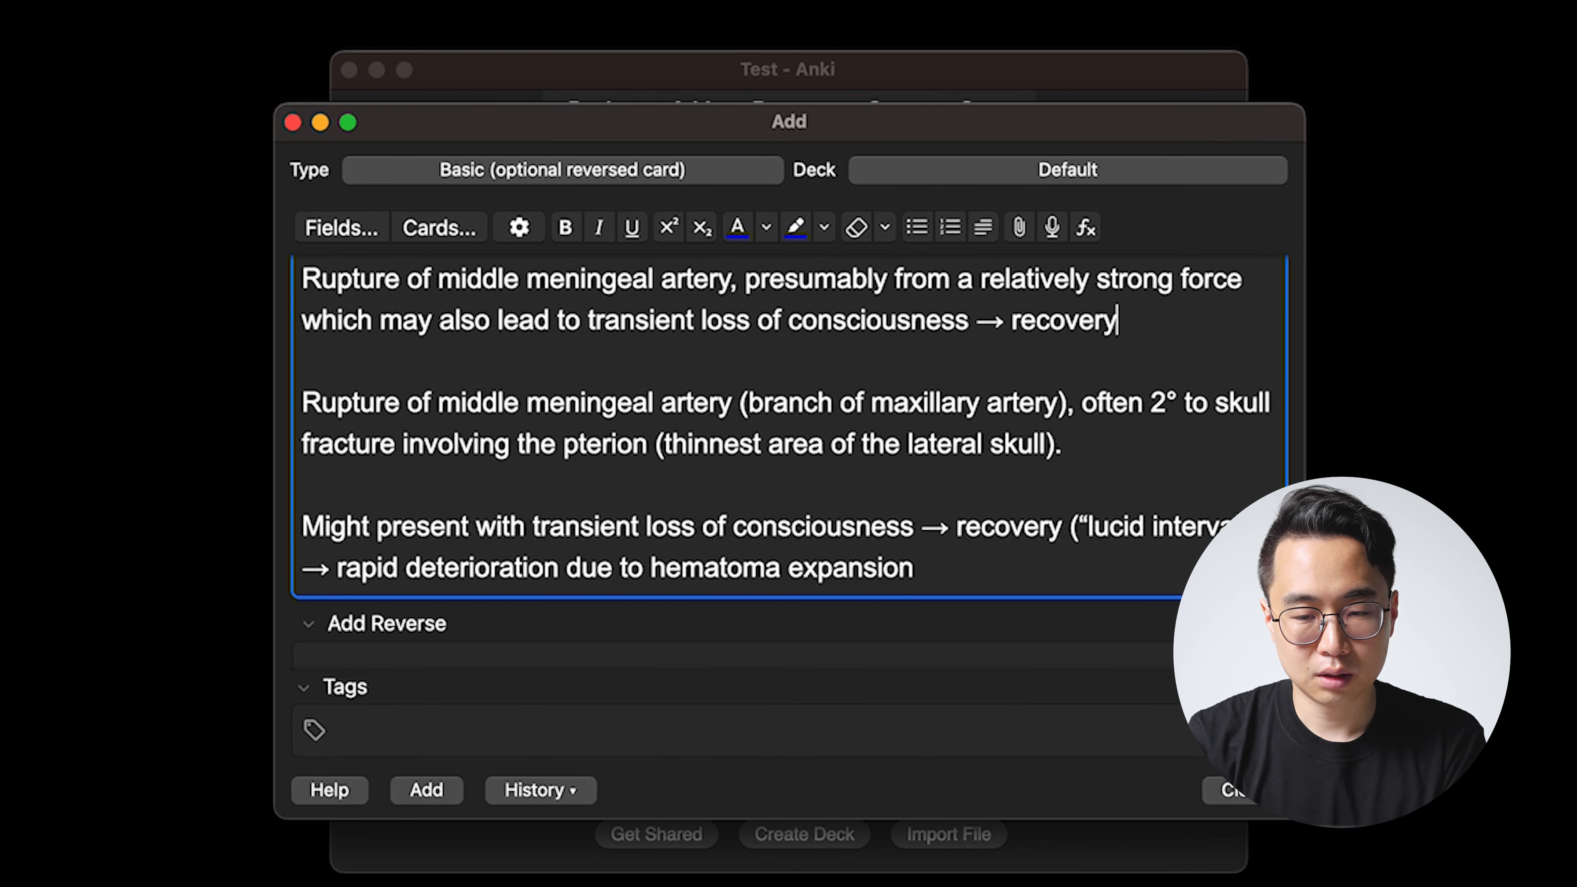
# Copy "(“lucid interval”) → rapid deterioration due to hematoma expansion" from the presentation paragraph to the end of the new paragraph
pyautogui.click(1062, 528)
pyautogui.press('super+shift+Down')
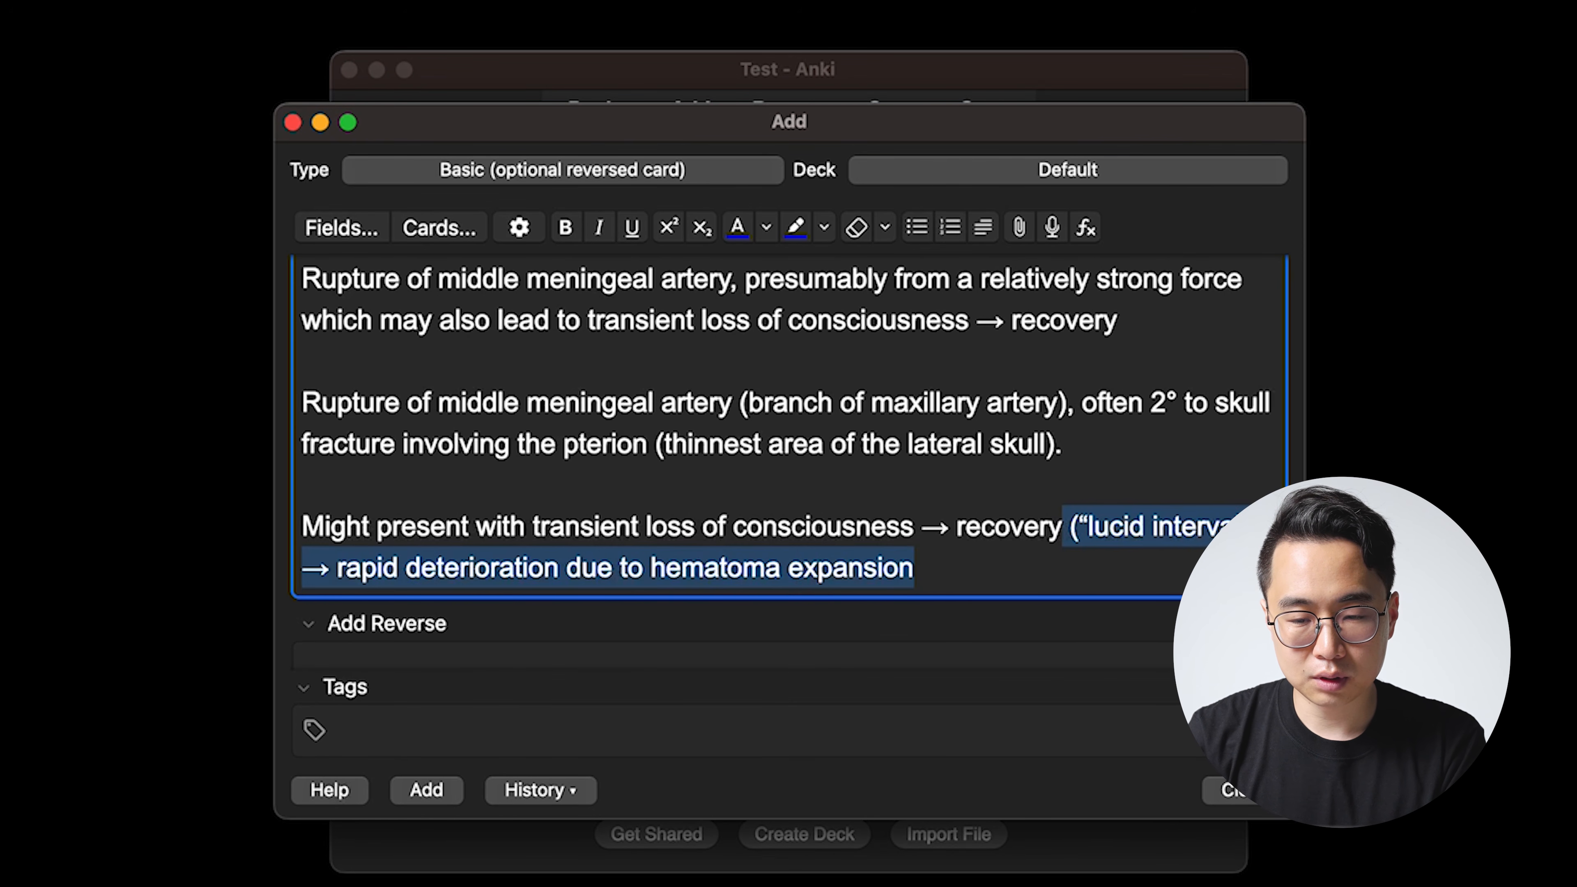
pyautogui.press('super+c')
pyautogui.click(1129, 320)
pyautogui.press('super+v')
# Append "(presumably rapid because of the increased pressure of the arterial system)" to the new back paragraph
pyautogui.write('(presumably rapi')
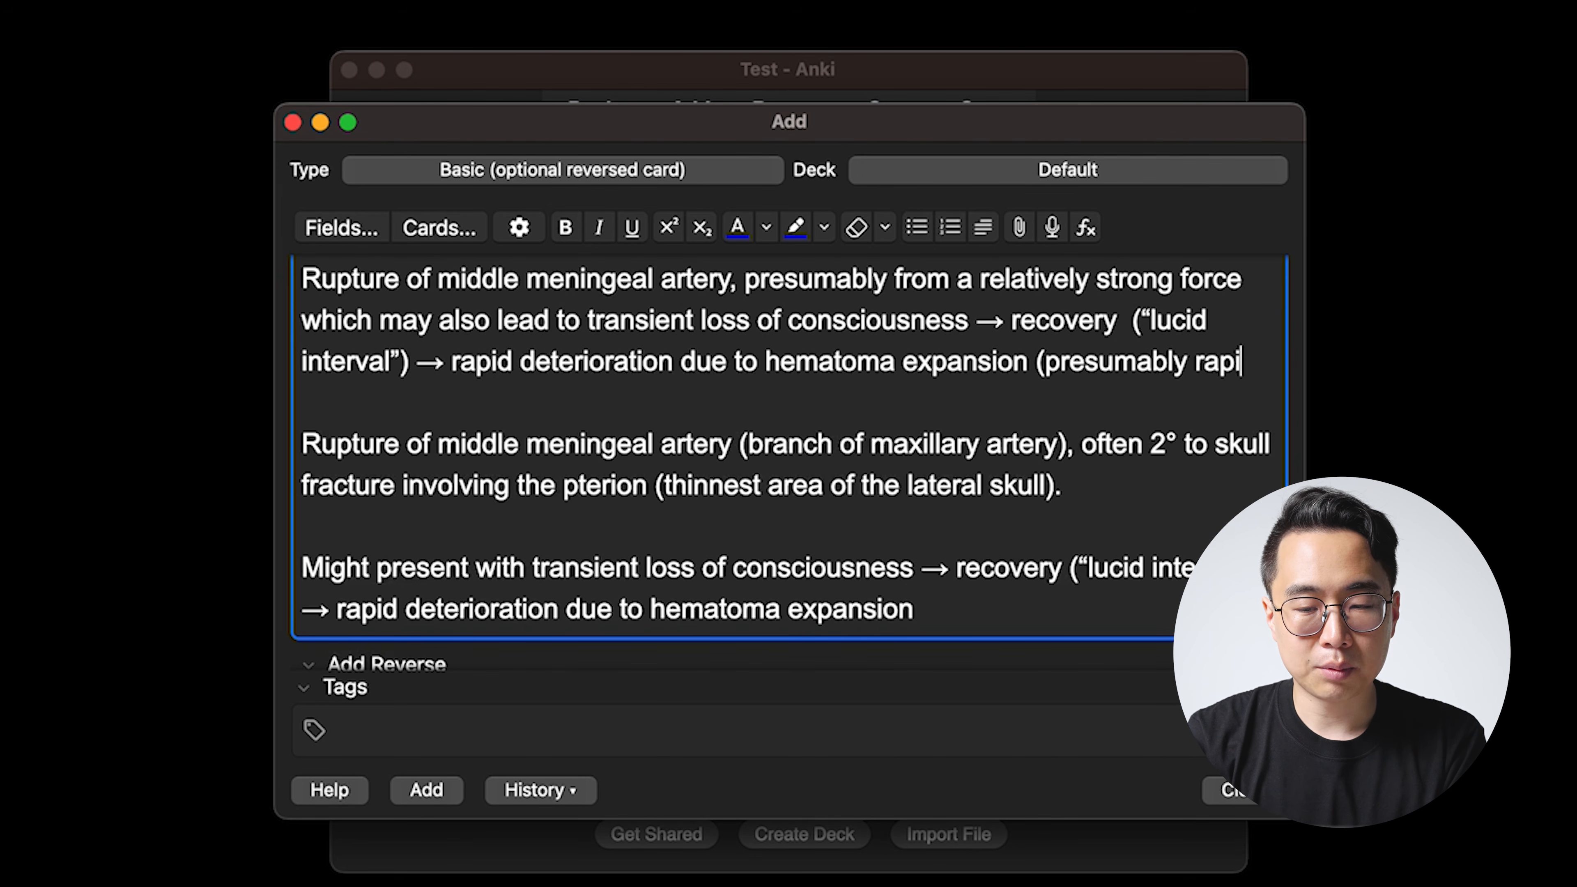
pyautogui.write('d because of a')
pyautogui.write('n increase')
pyautogui.press('BackSpace')
pyautogui.press('BackSpace')
pyautogui.press('BackSpace')
pyautogui.press('BackSpace')
pyautogui.press('BackSpace')
pyautogui.press('BackSpace')
pyautogui.press('BackSpace')
pyautogui.press('BackSpace')
pyautogui.press('BackSpace')
pyautogui.press('BackSpace')
pyautogui.press('BackSpace')
pyautogui.write('the increased pr')
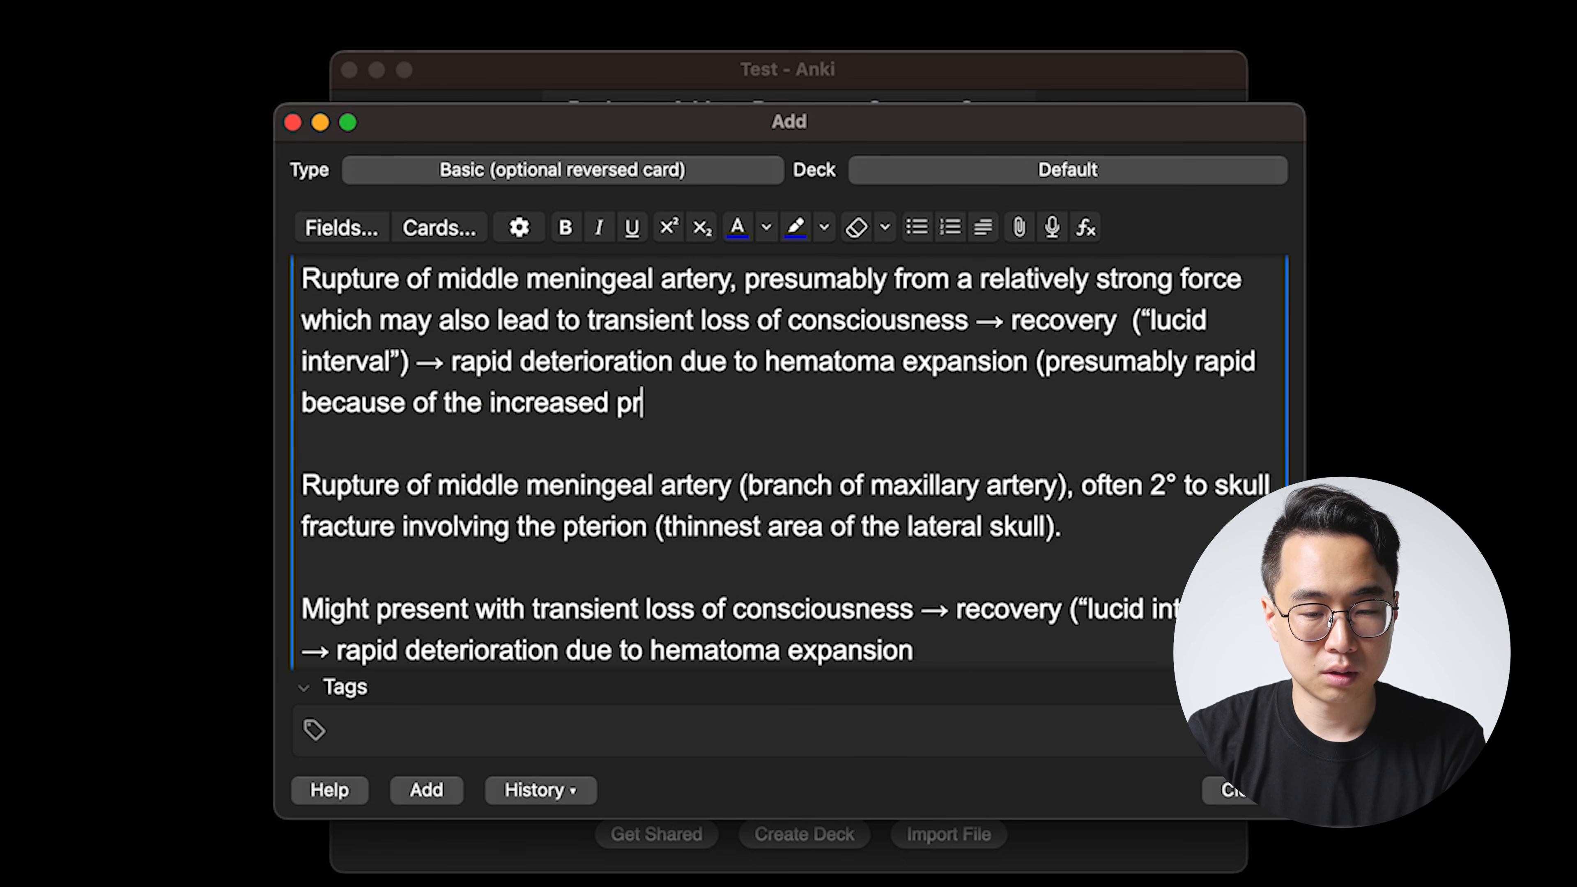
pyautogui.write('essure of the arterial system)')
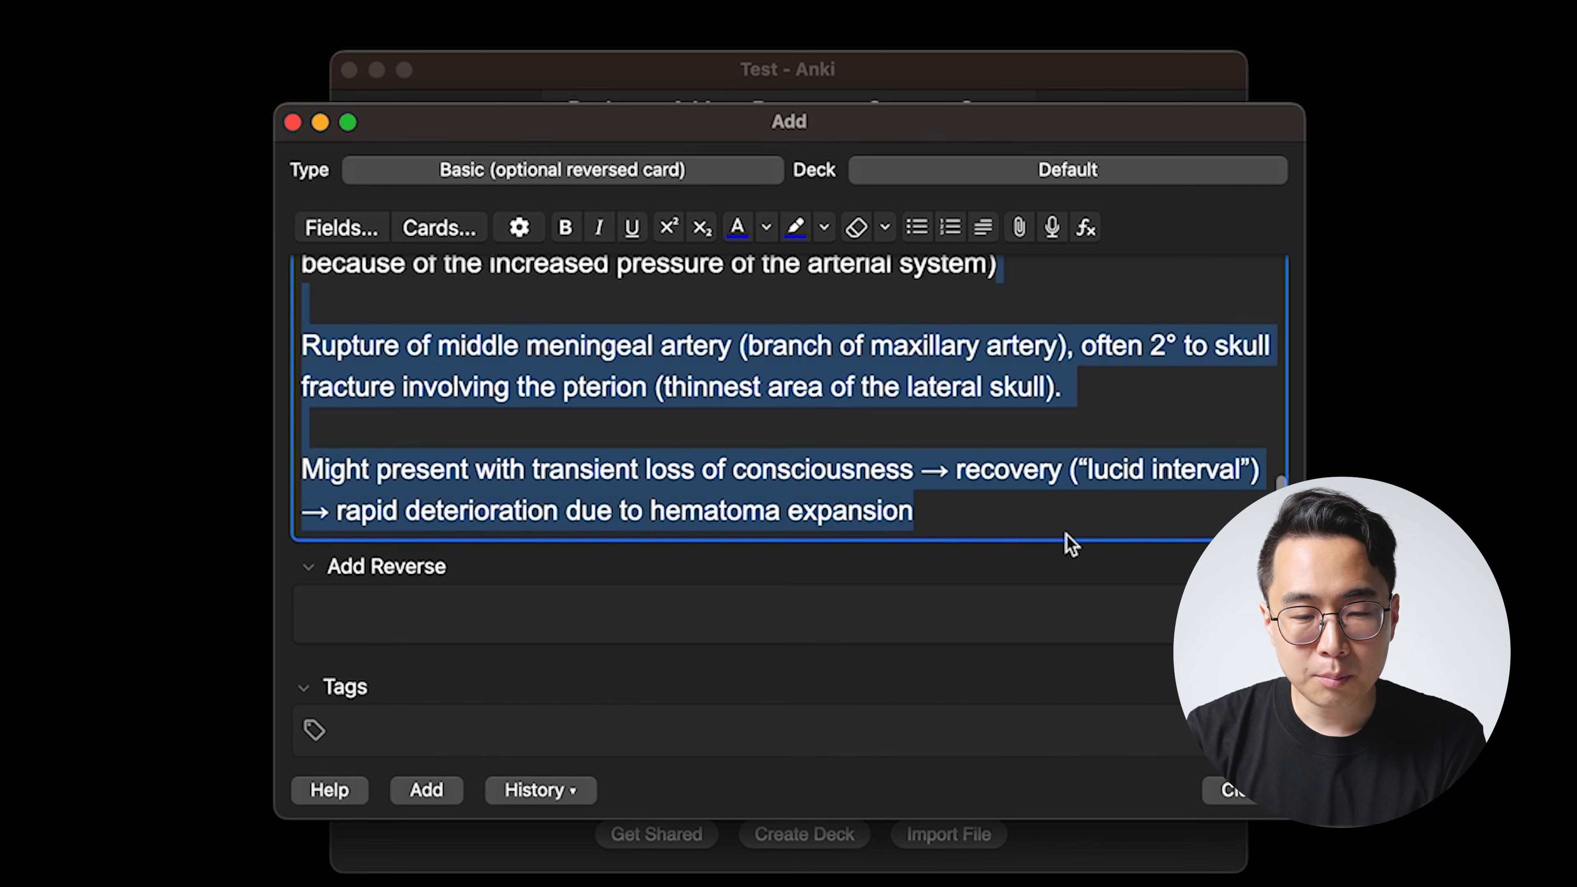
# Delete the two original paragraphs from the back, and the separate presentation and pathophysiology lines from the front
pyautogui.press('BackSpace')
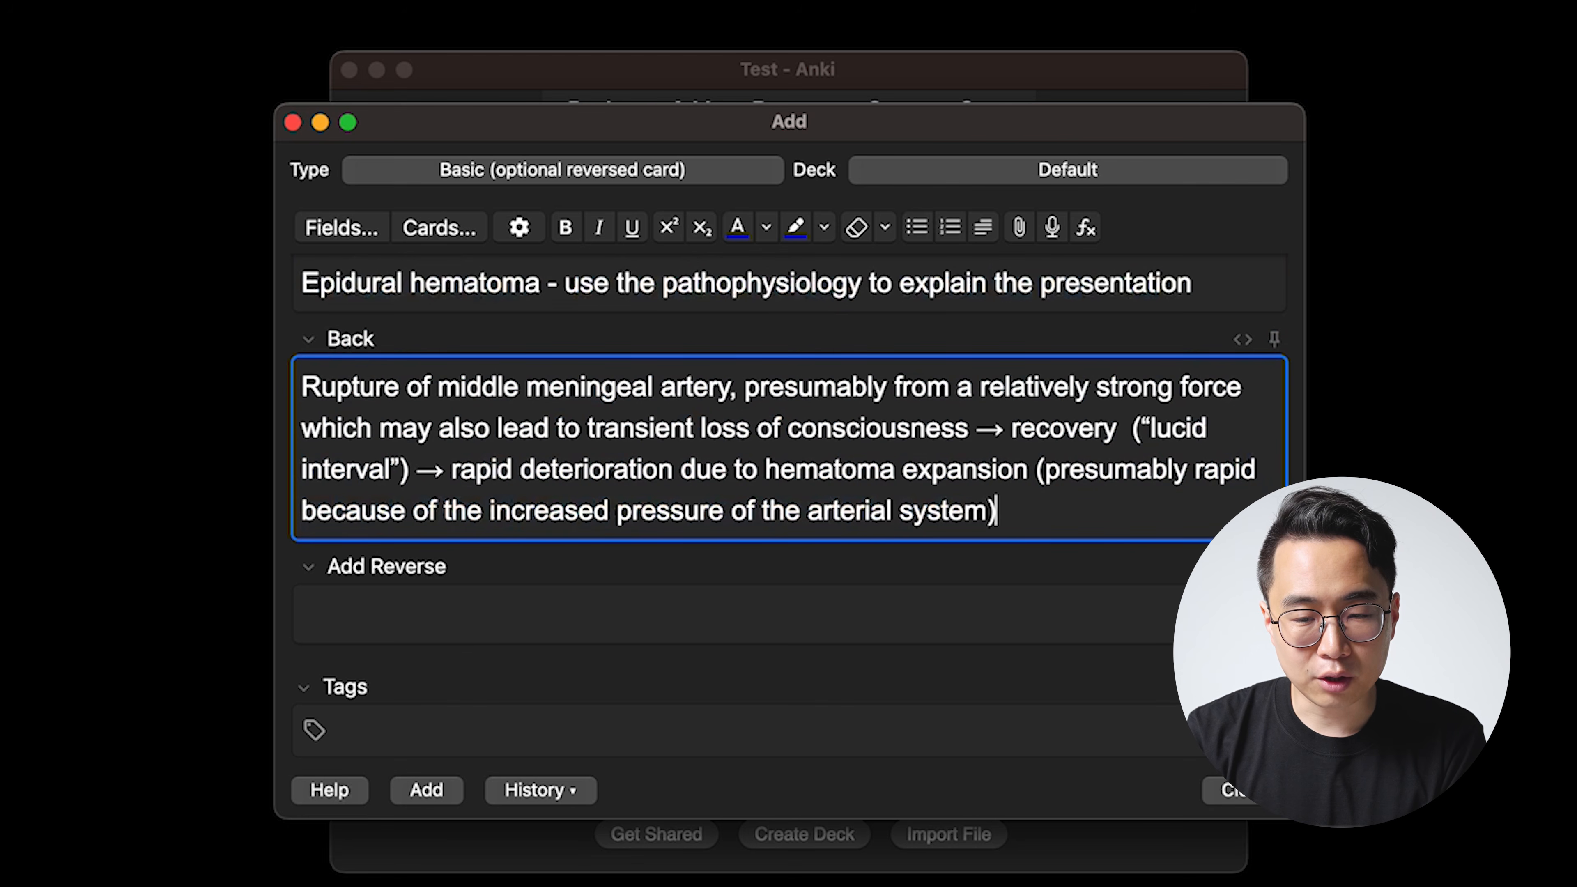
pyautogui.press('Return')
pyautogui.scroll(5, 638, 565)
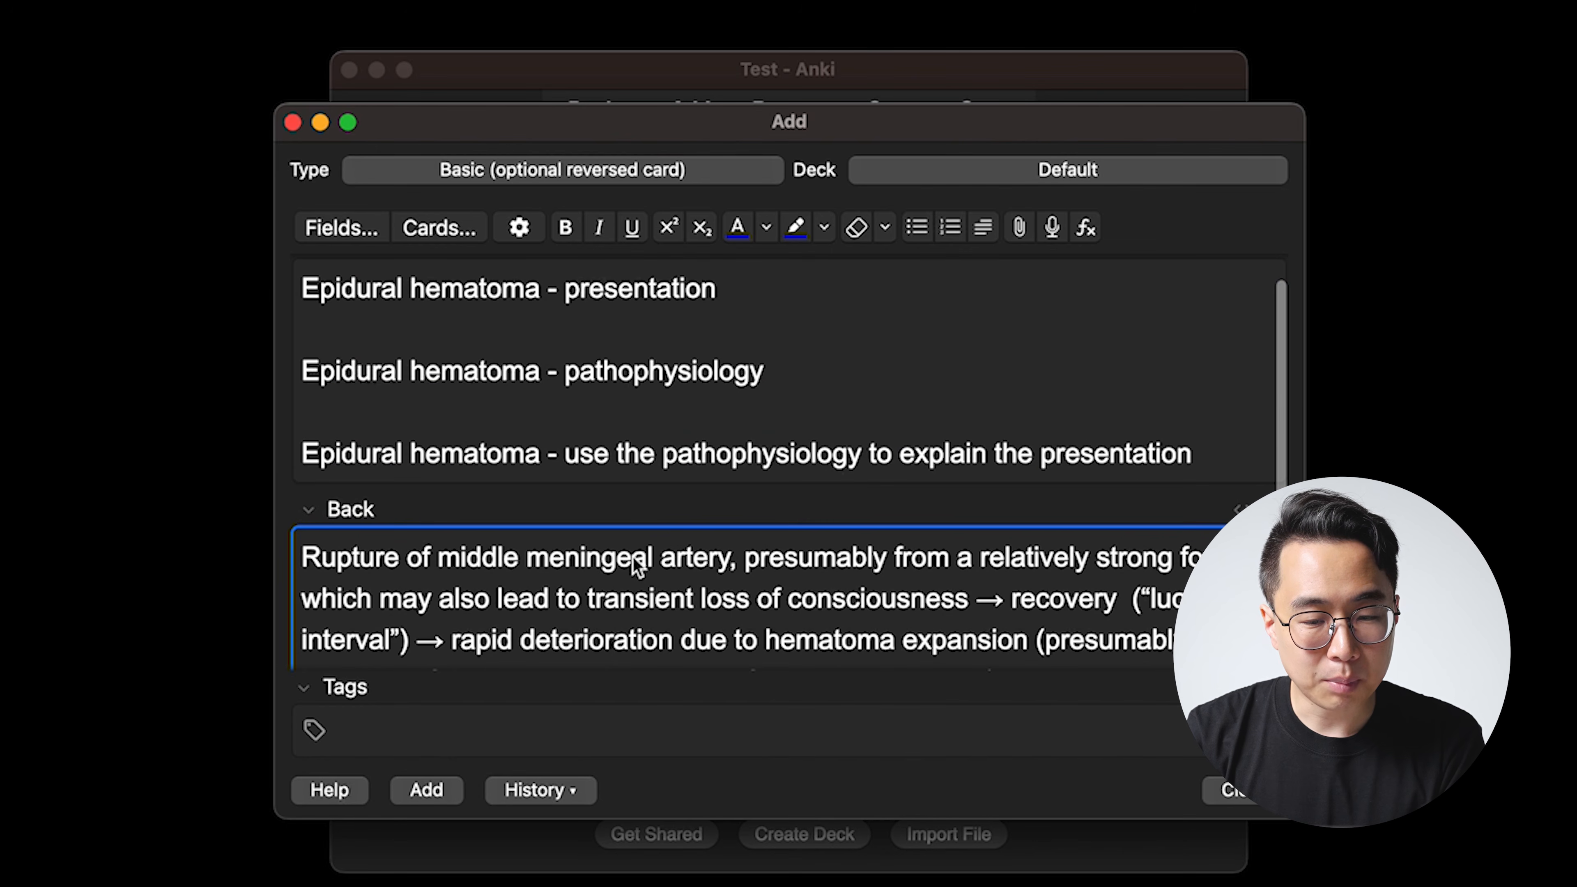
pyautogui.click(619, 461)
pyautogui.press('super+Left')
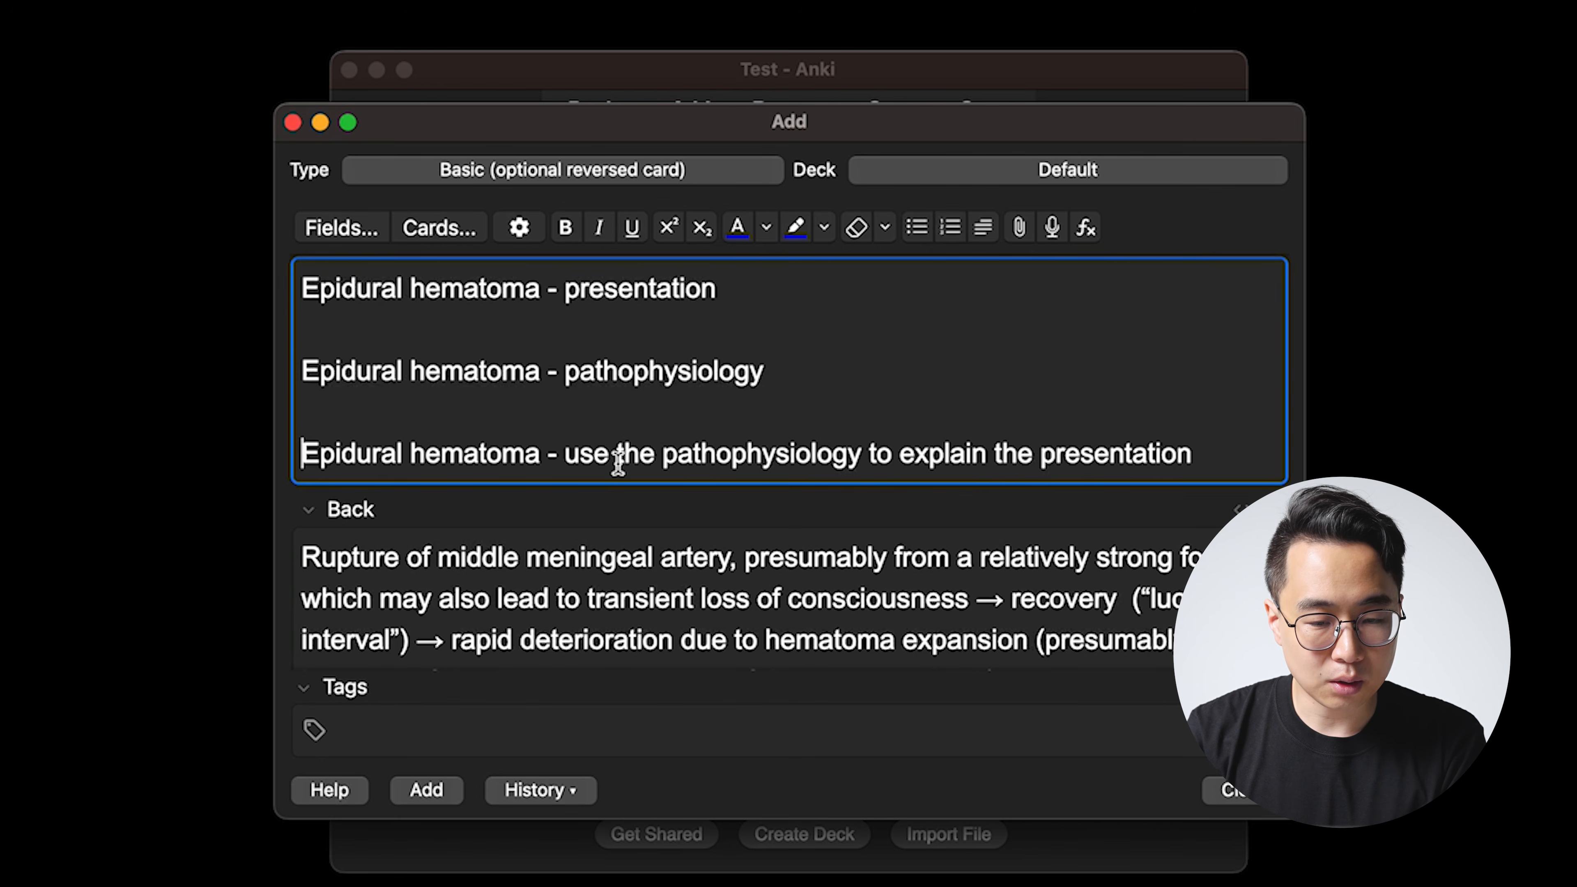
pyautogui.press('shift+super+Up')
pyautogui.press('BackSpace')
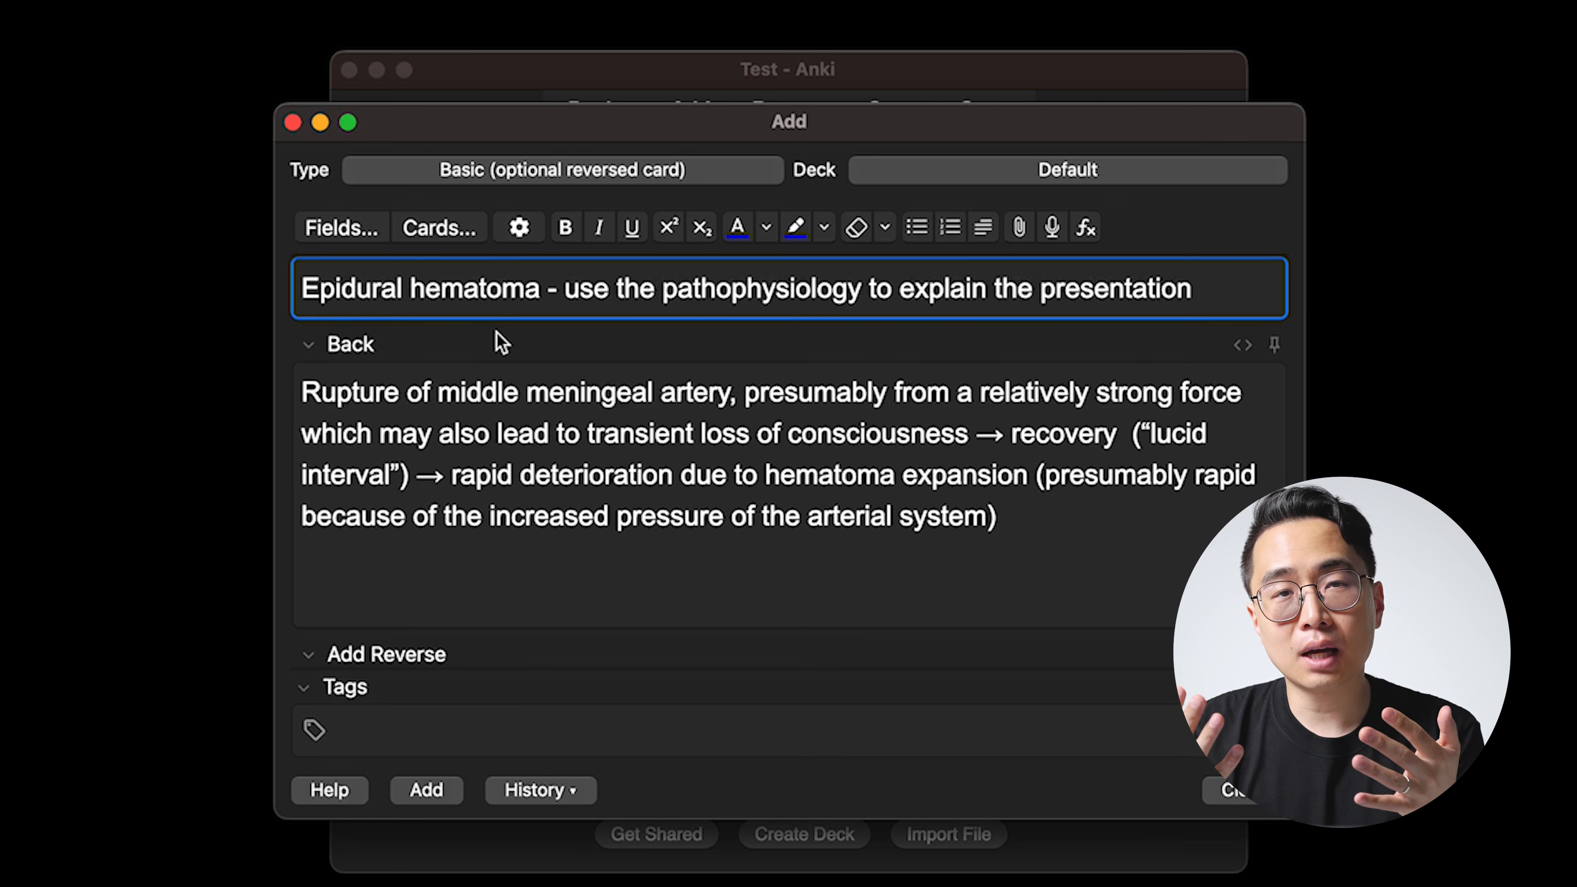
# Enable the reversed card by entering "y" in Add Reverse, and write "Condition?" below the explanation on the back
pyautogui.click(487, 614)
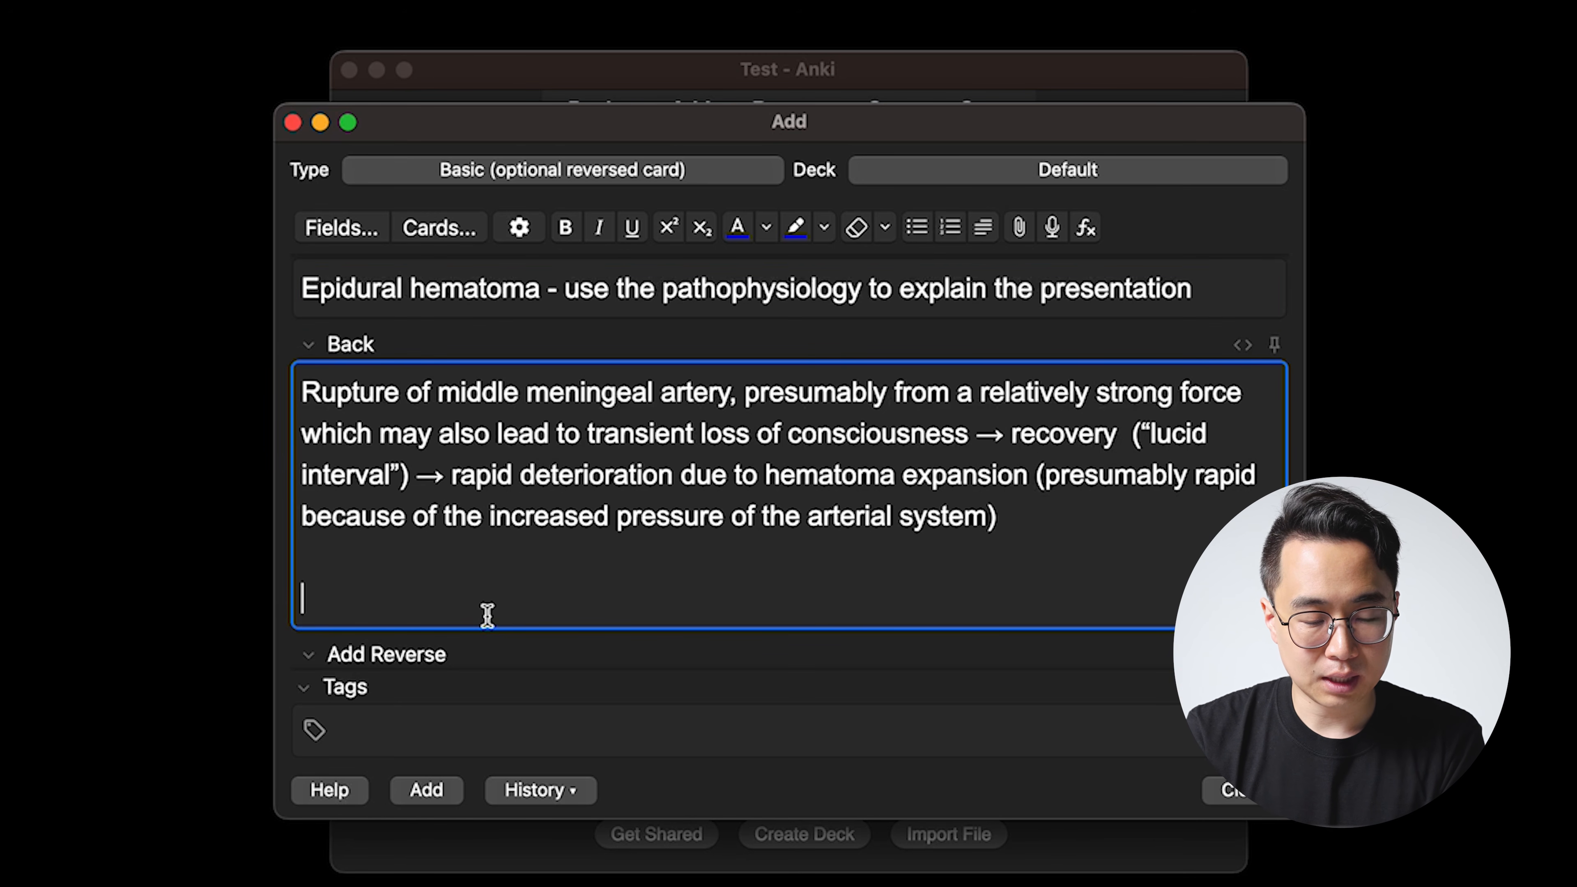
pyautogui.scroll(-2, 478, 614)
pyautogui.click(434, 614)
pyautogui.write('y')
pyautogui.click(399, 522)
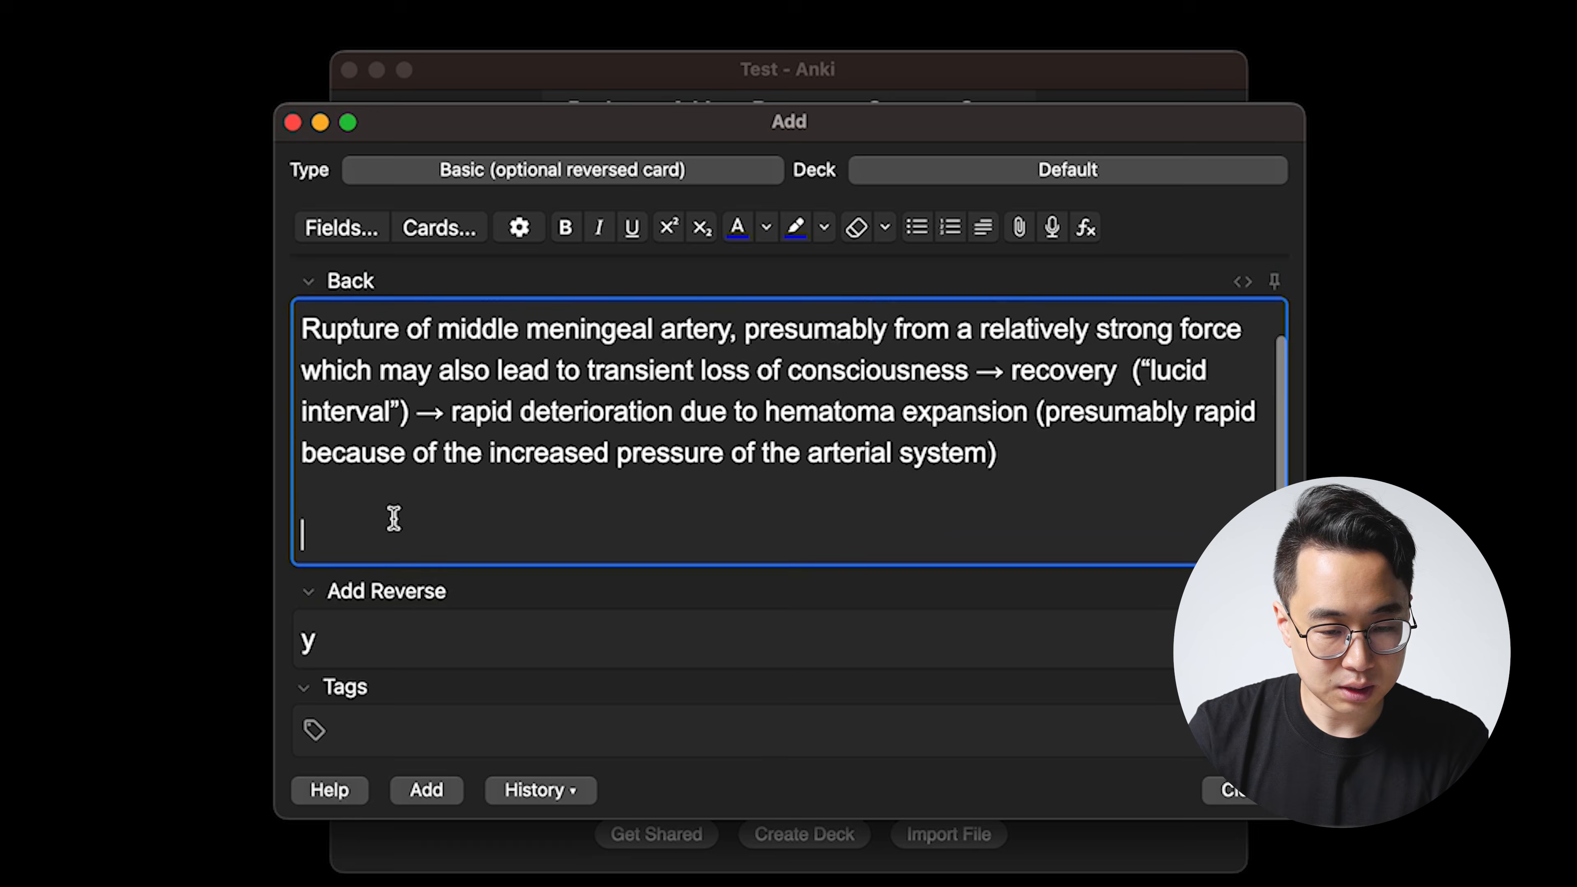
pyautogui.write('Condition?')
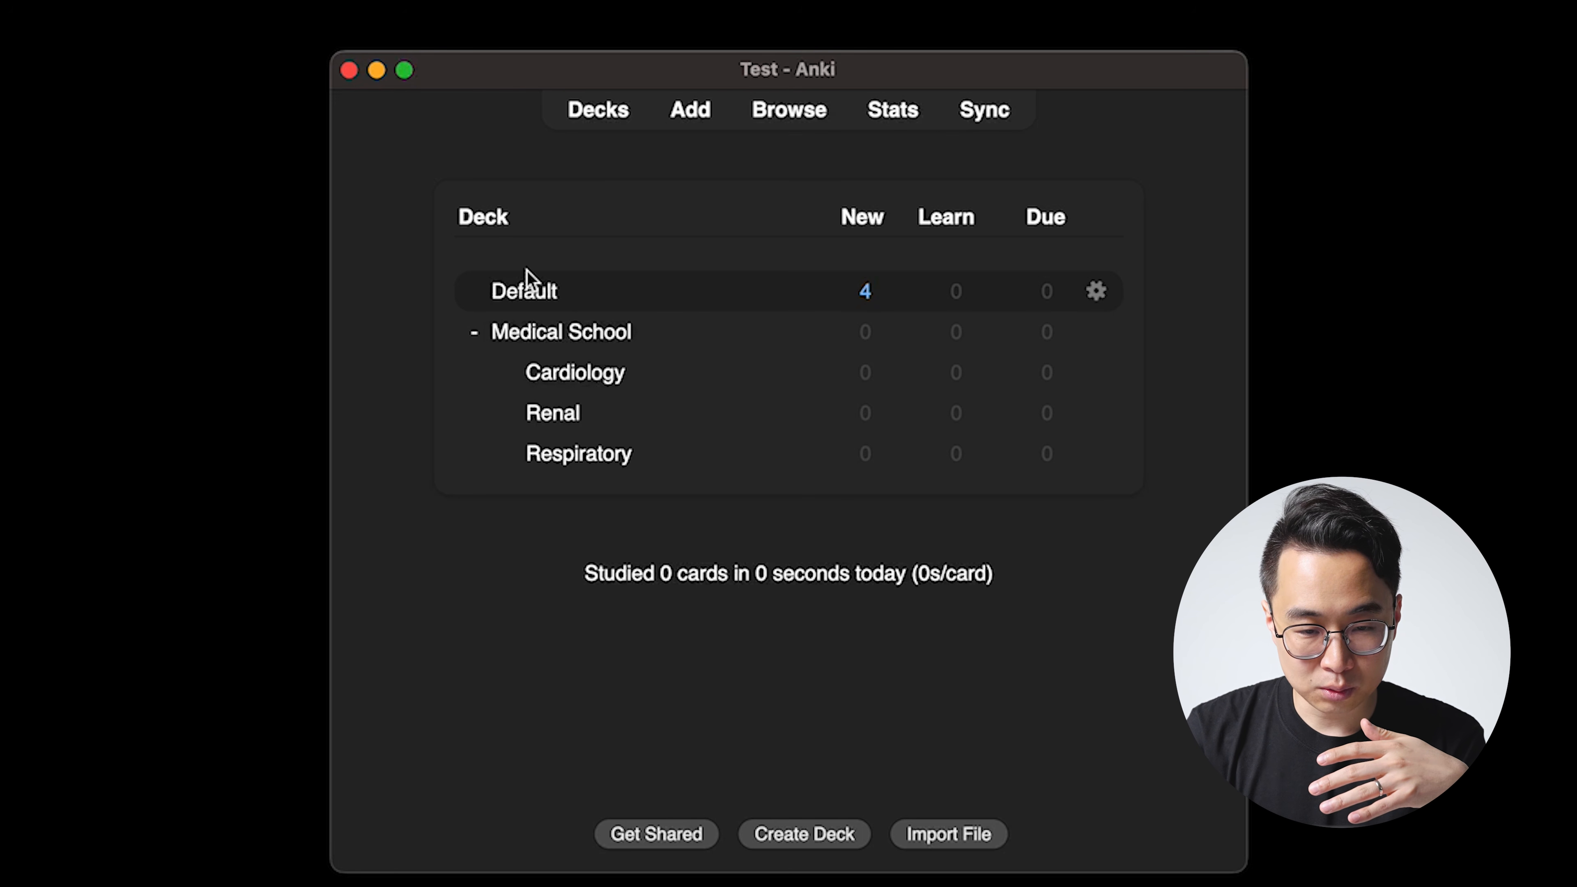
# Open the Default deck and start studying its new cards
pyautogui.click(524, 291)
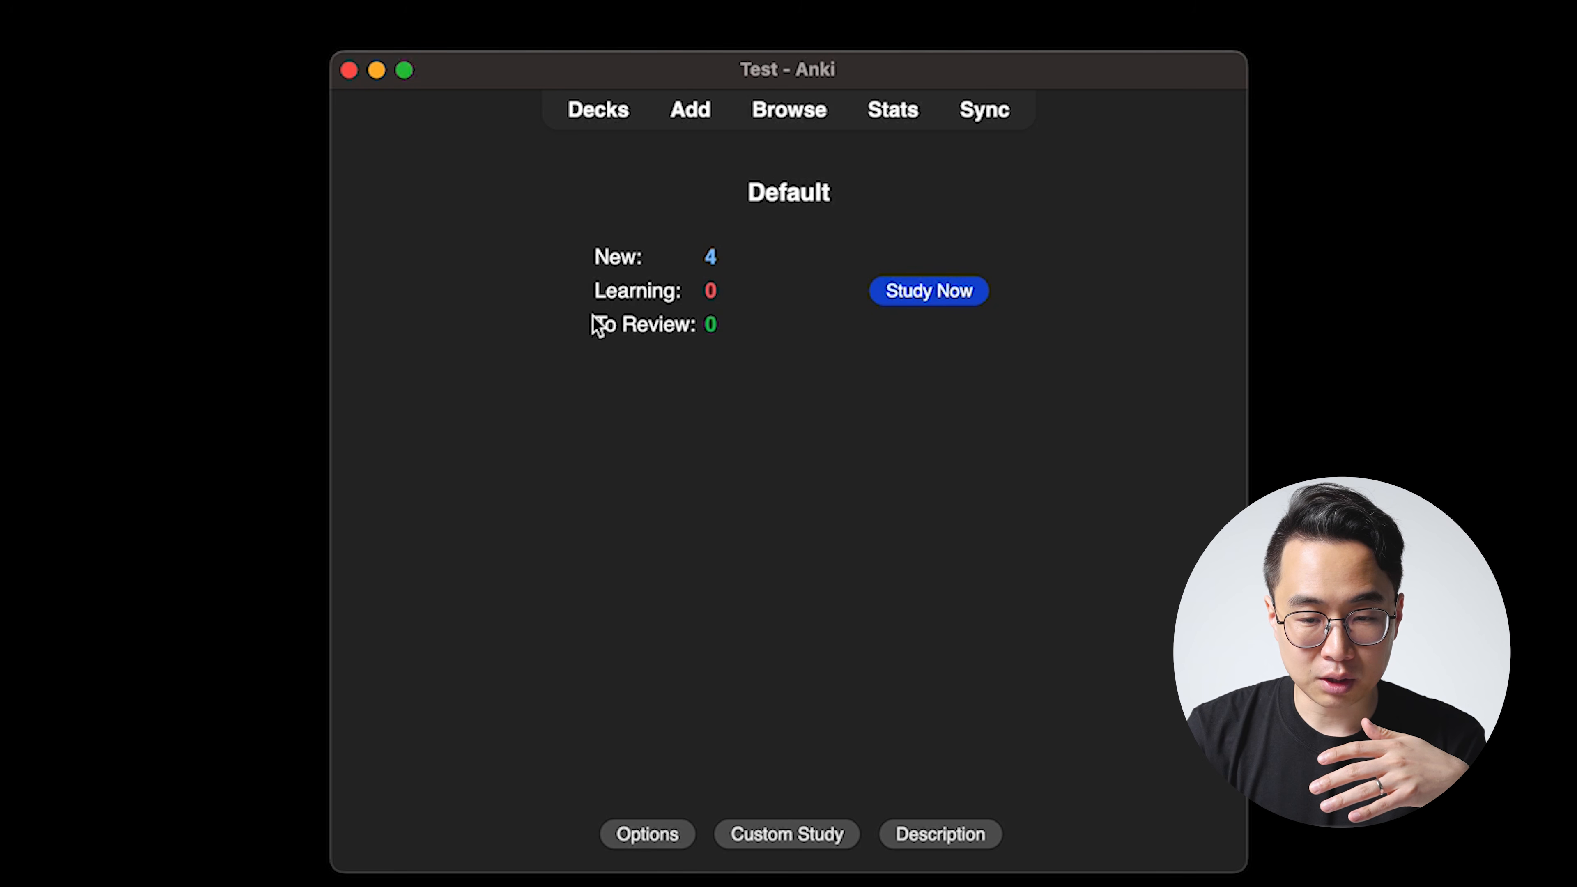
pyautogui.click(954, 291)
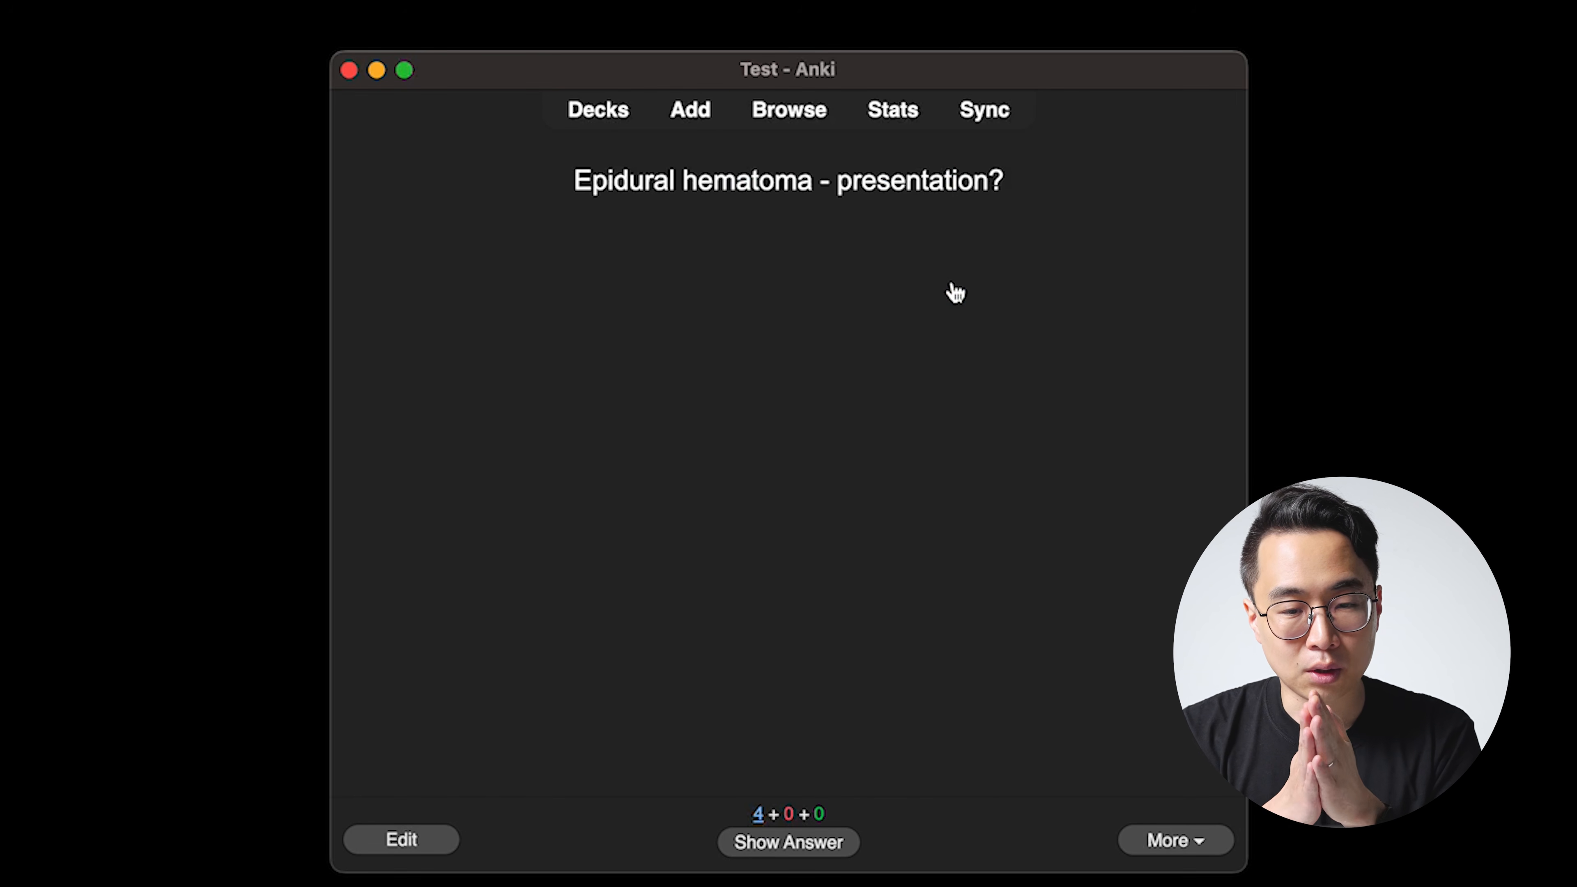